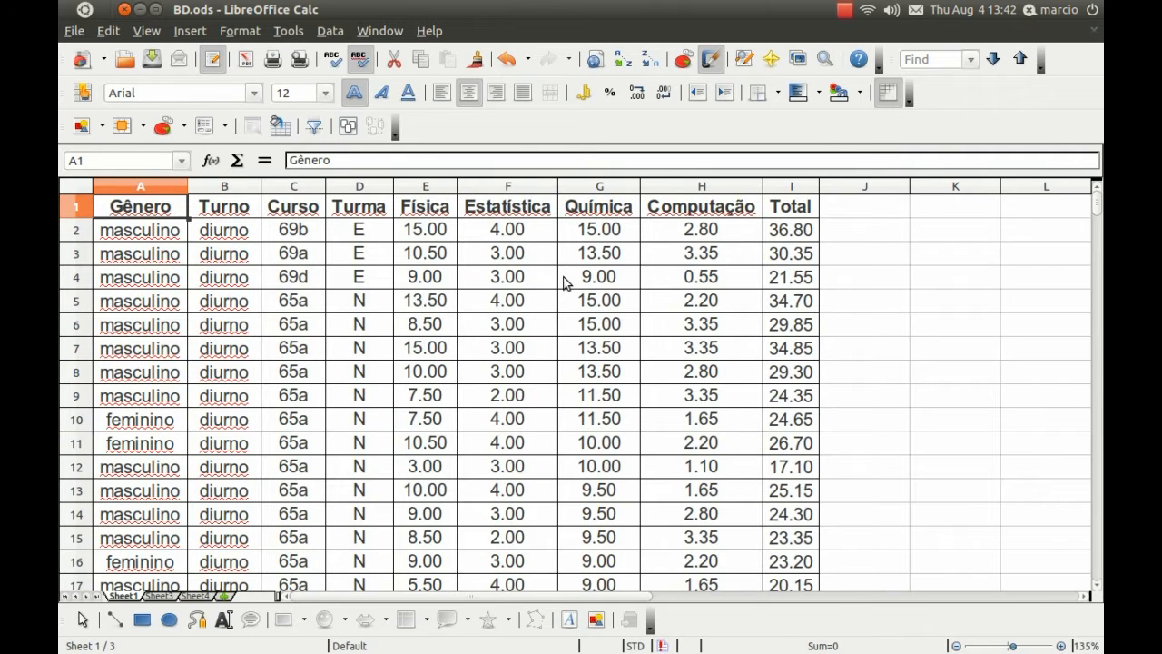
Review the column headers of the grades table on Sheet1, from Gênero through Total.
{"action": "key", "text": "Right"}
{"action": "key", "text": "Right"}
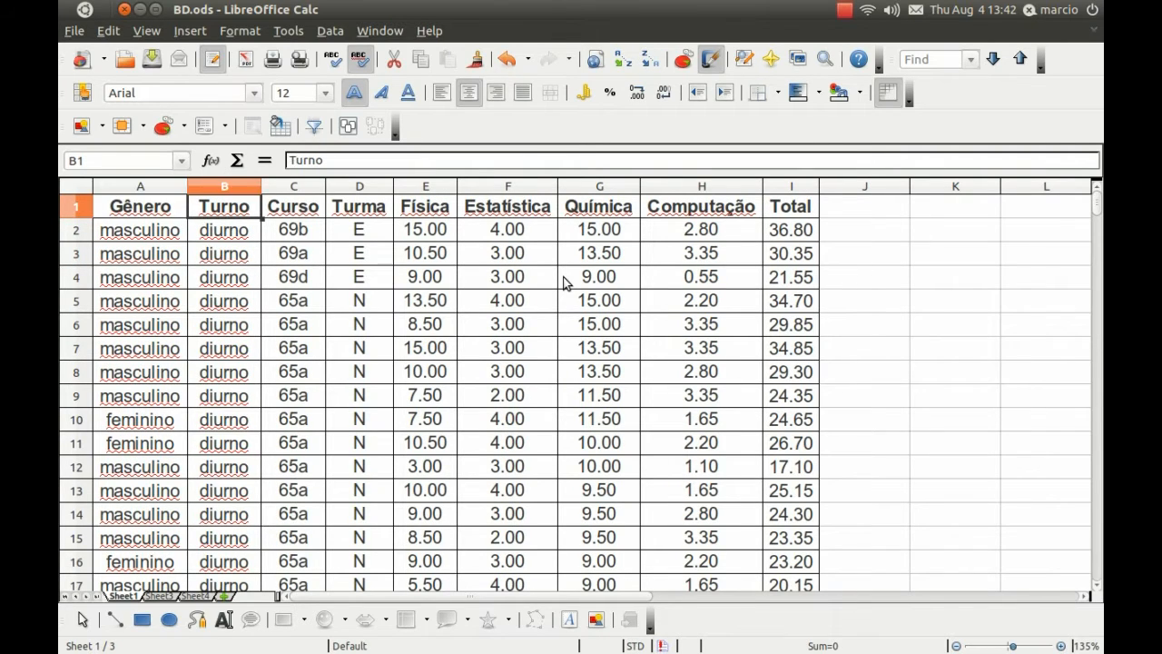
{"action": "key", "text": "Right"}
{"action": "key", "text": "Right"}
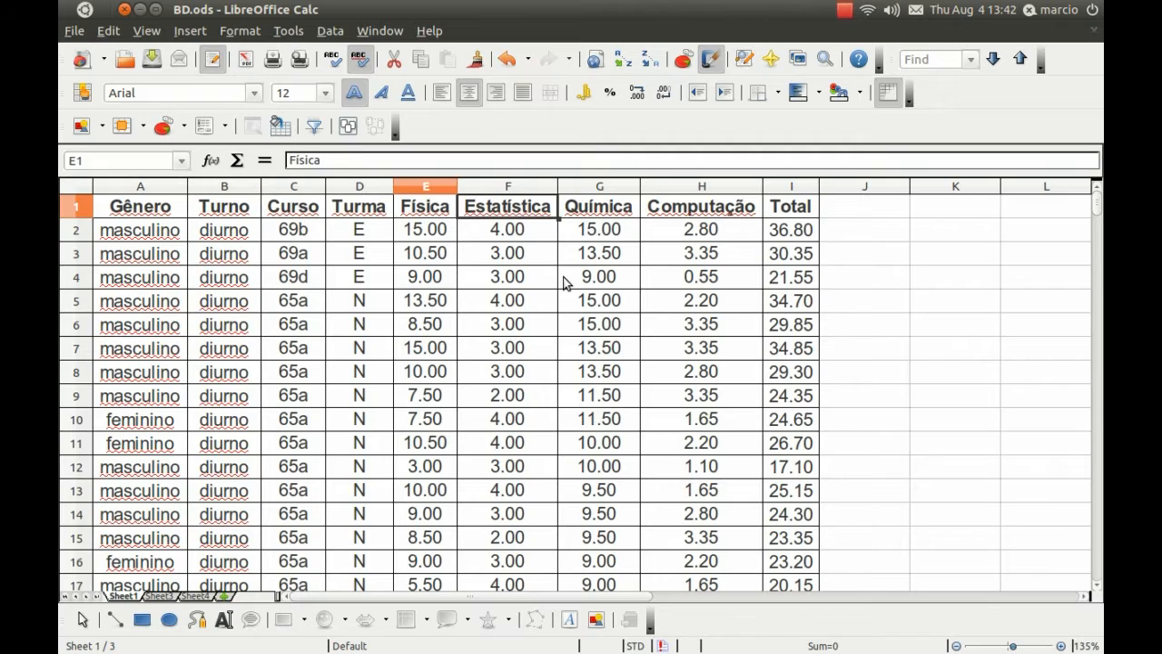
{"action": "key", "text": "Right"}
{"action": "key", "text": "Right"}
{"action": "key", "text": "Right"}
{"action": "key", "text": "Right"}
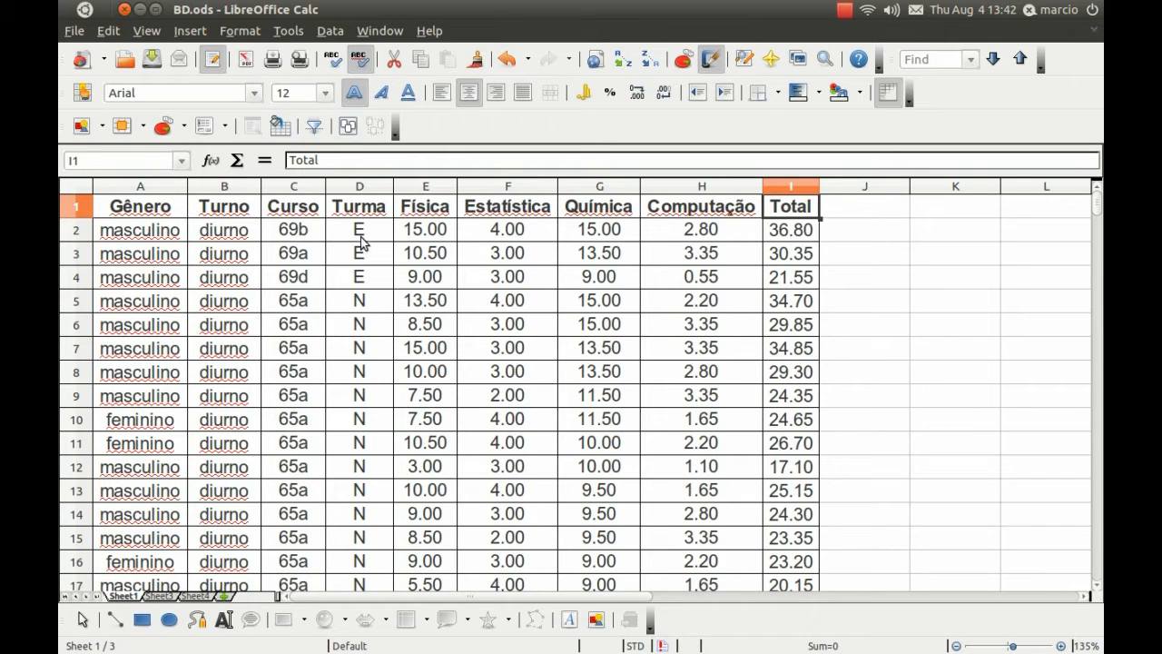
Add a new sheet named HOME and place it before Sheet1.
{"action": "left_click", "coordinate": [159, 596]}
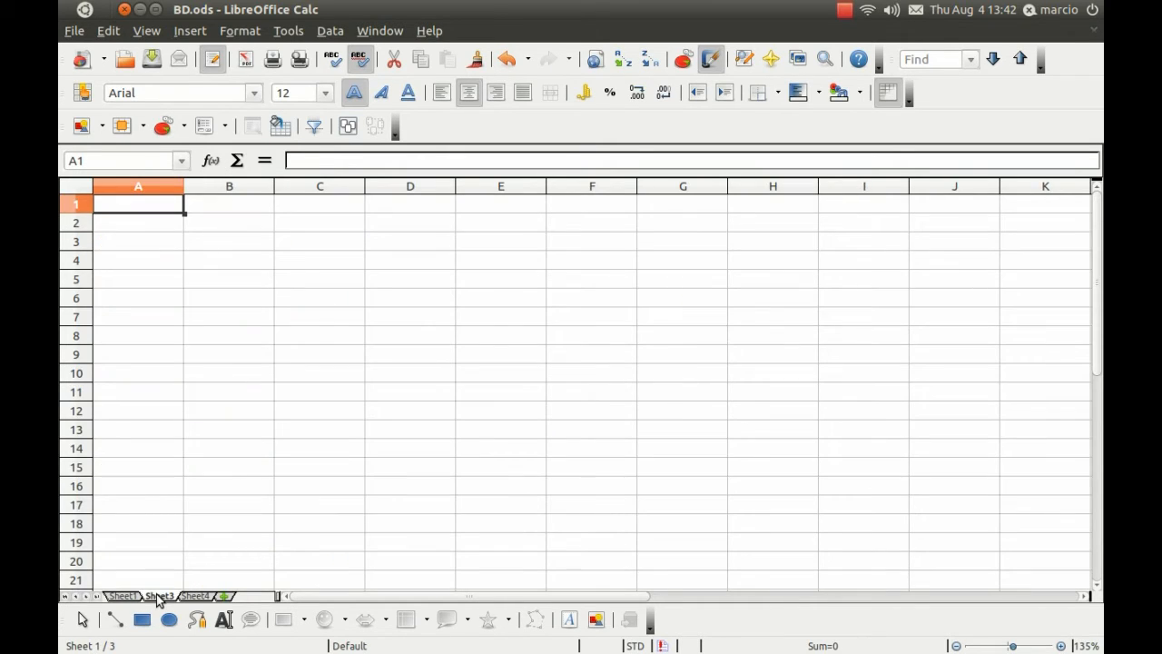
{"action": "left_click", "coordinate": [226, 597]}
{"action": "double_click", "coordinate": [218, 597]}
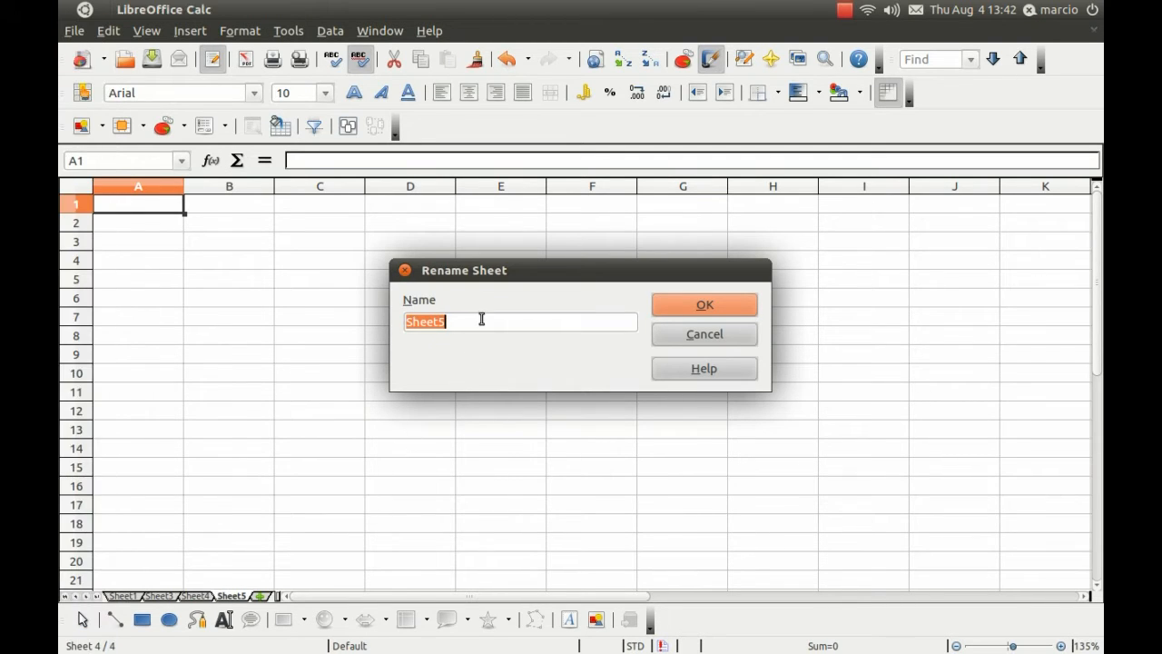
{"action": "type", "text": "HOME"}
{"action": "key", "text": "Return"}
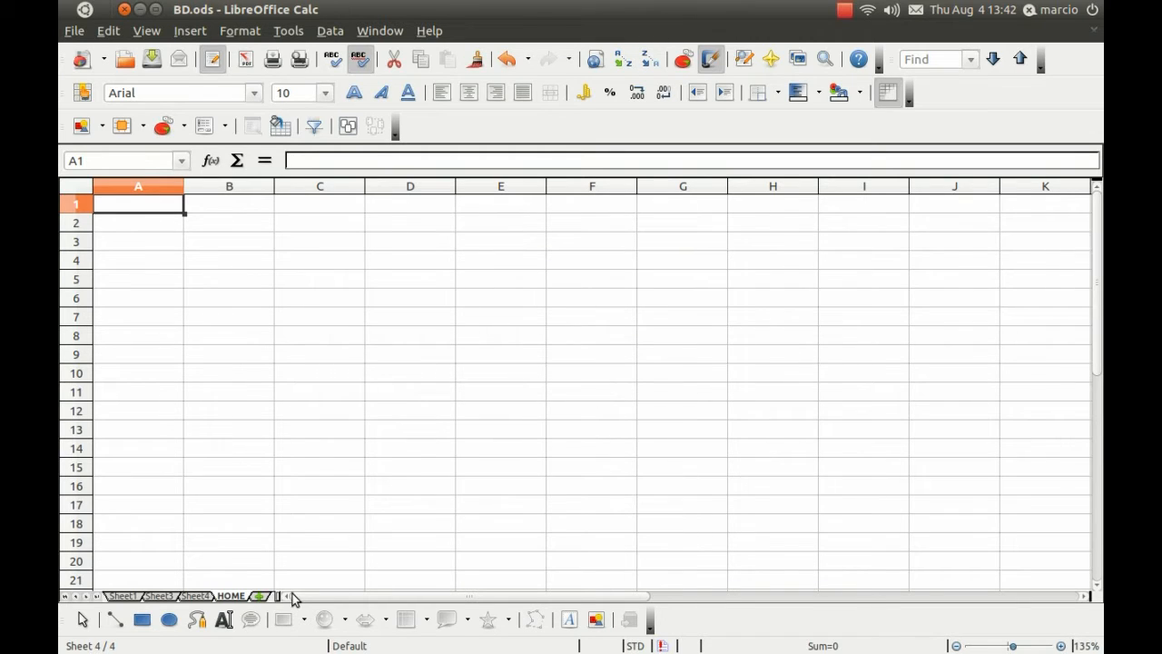
{"action": "left_click_drag", "start_coordinate": [227, 596], "coordinate": [118, 598]}
Look through the HOME, Sheet1 and Sheet3 sheets to compare their contents, ending on HOME.
{"action": "left_click", "coordinate": [158, 597]}
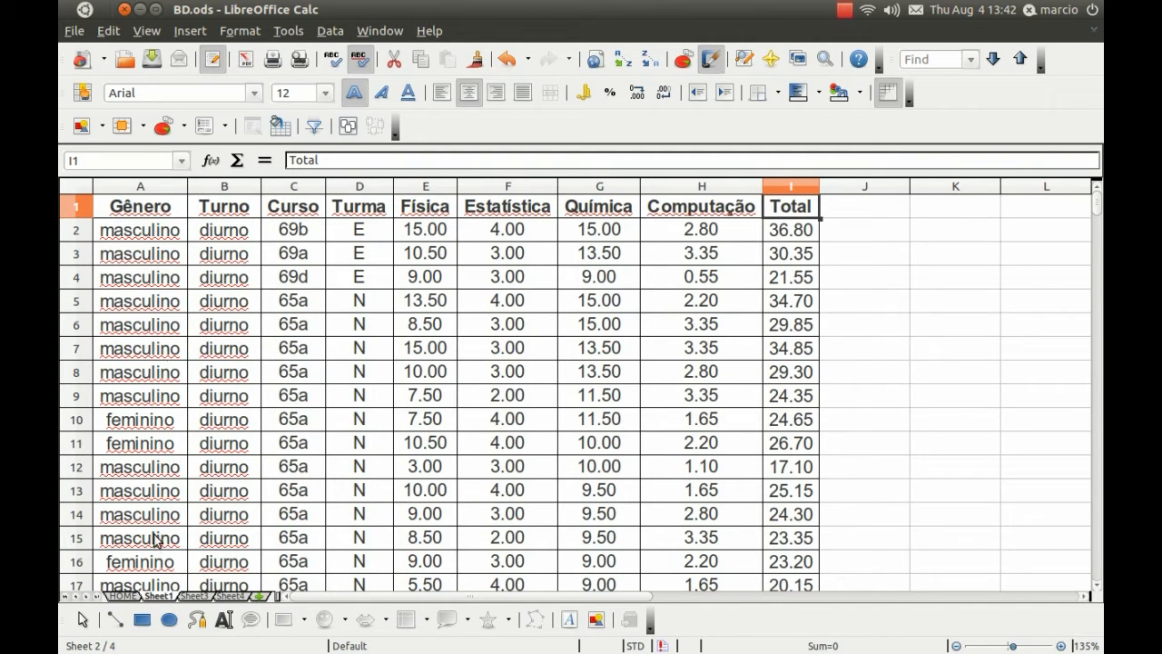
{"action": "left_click", "coordinate": [120, 596]}
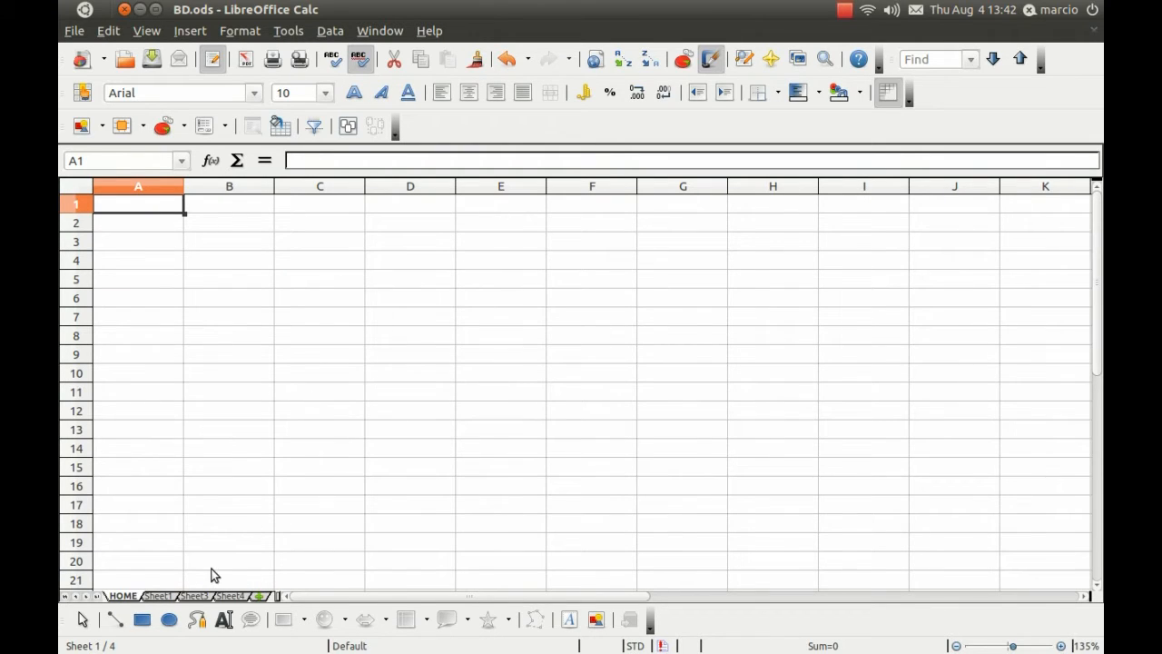
{"action": "left_click", "coordinate": [156, 596]}
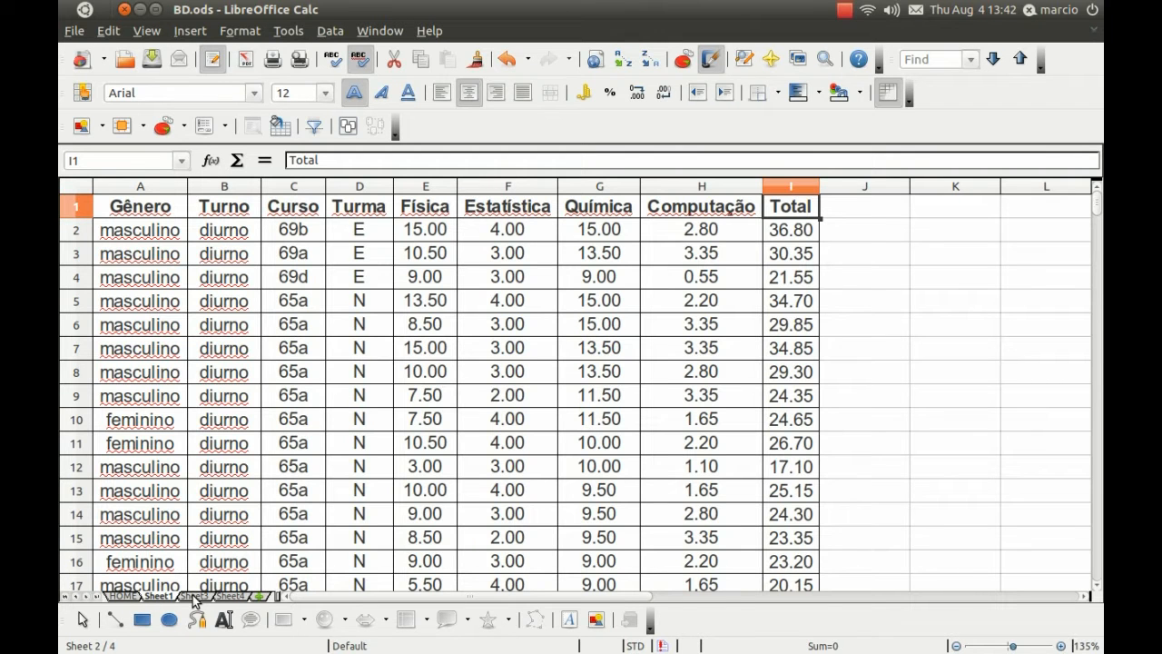
{"action": "left_click", "coordinate": [121, 596]}
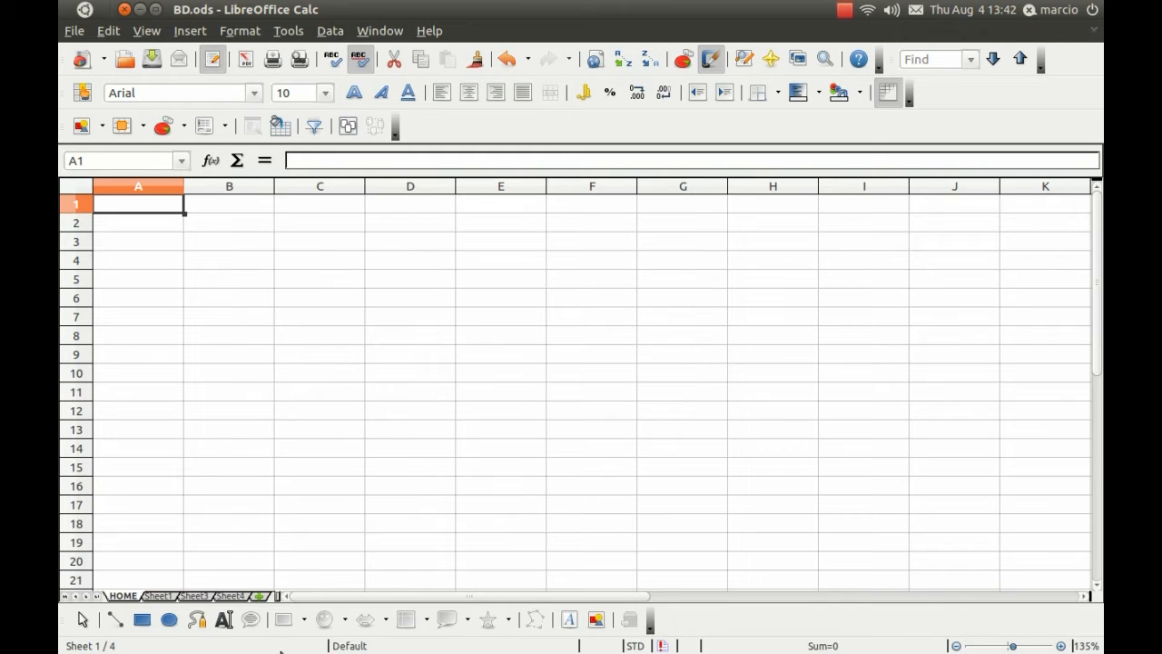
{"action": "left_click", "coordinate": [164, 596]}
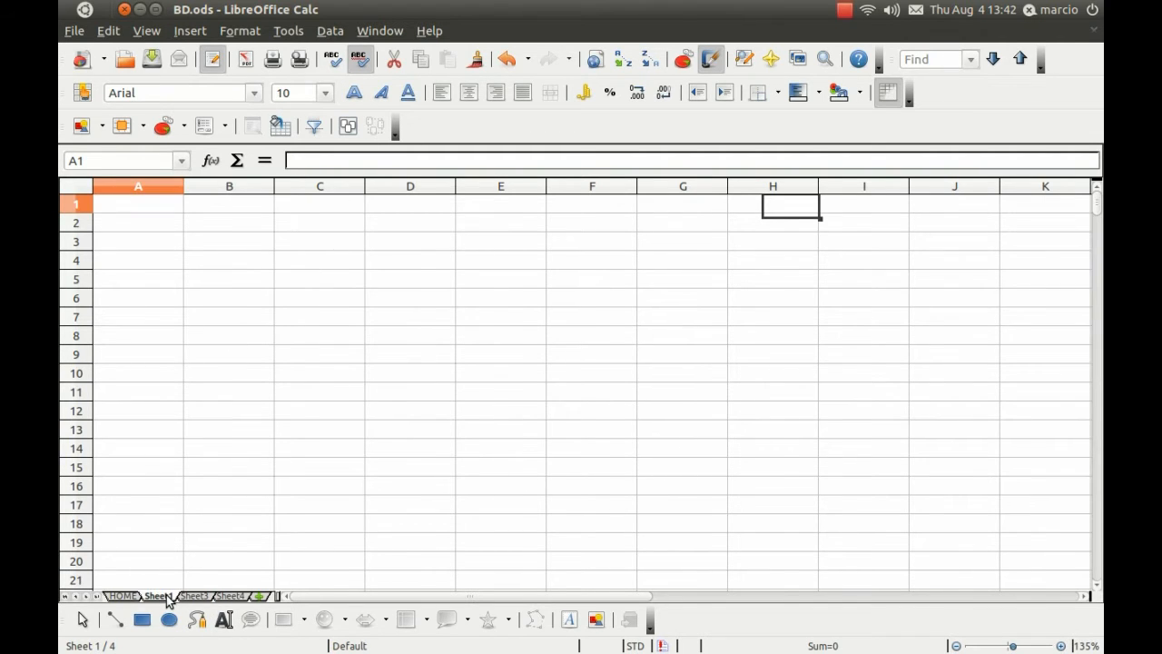
{"action": "left_click", "coordinate": [202, 596]}
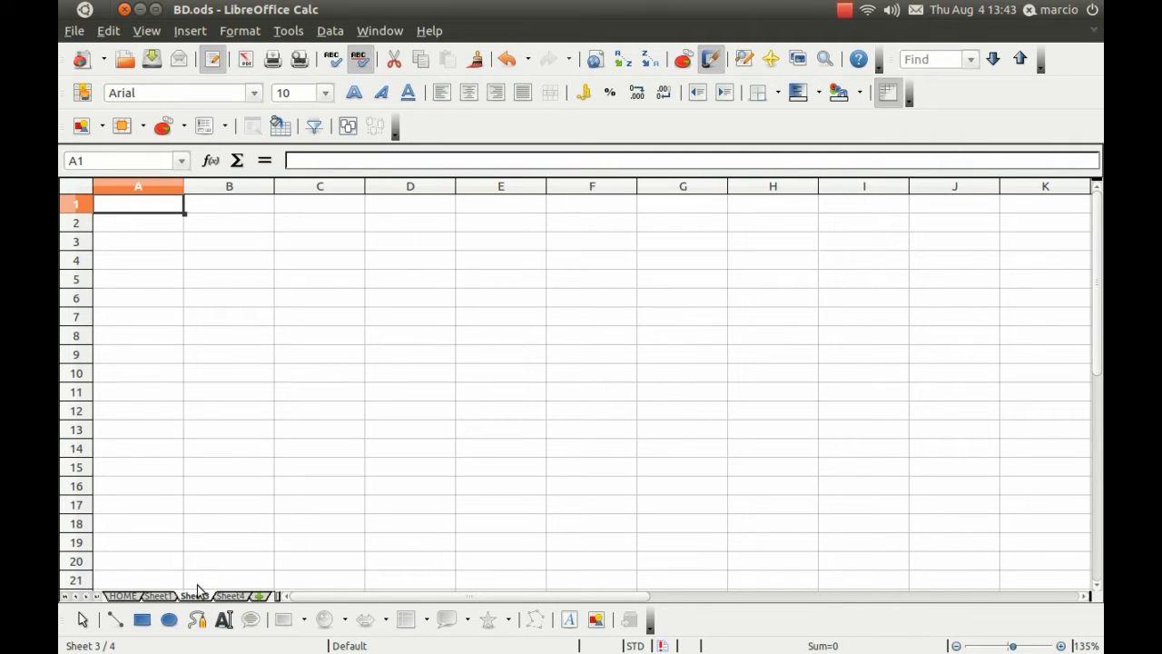
{"action": "left_click", "coordinate": [160, 596]}
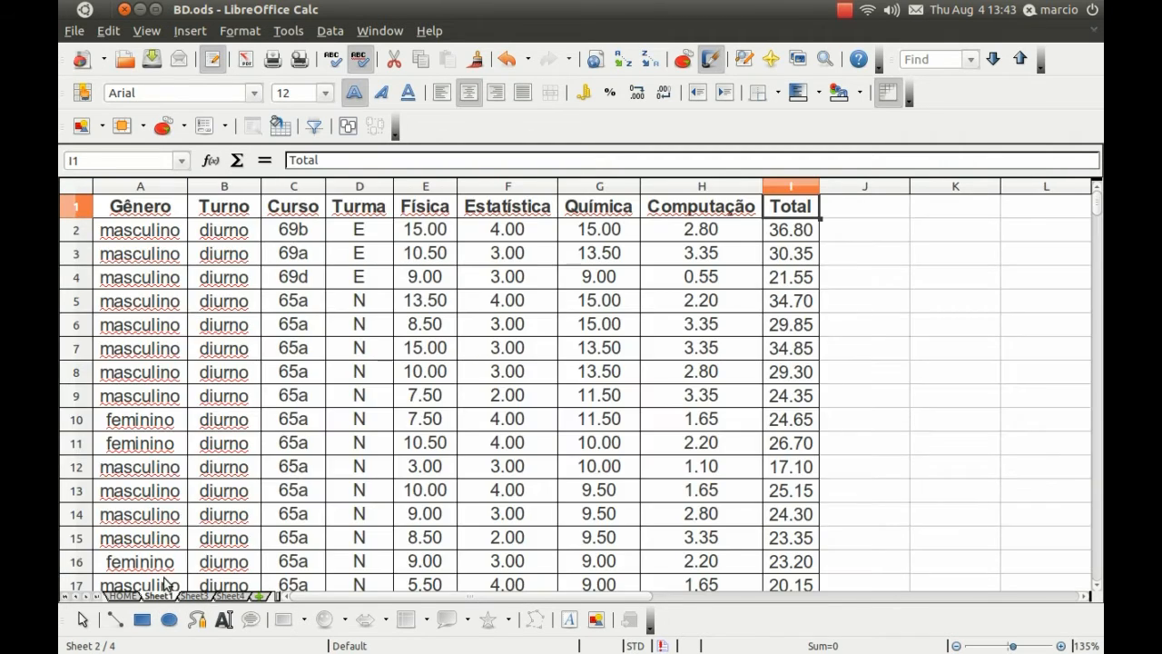
{"action": "left_click", "coordinate": [122, 596]}
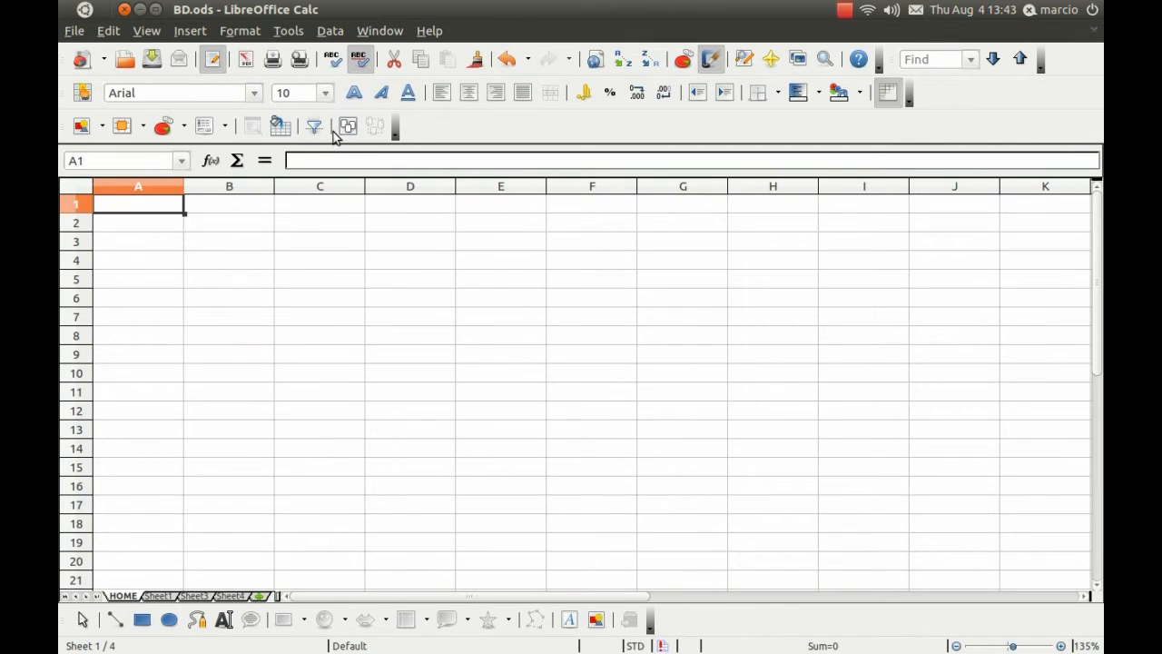
Display the Form Controls toolbar and move it out of the way over column K.
{"action": "left_click", "coordinate": [147, 30]}
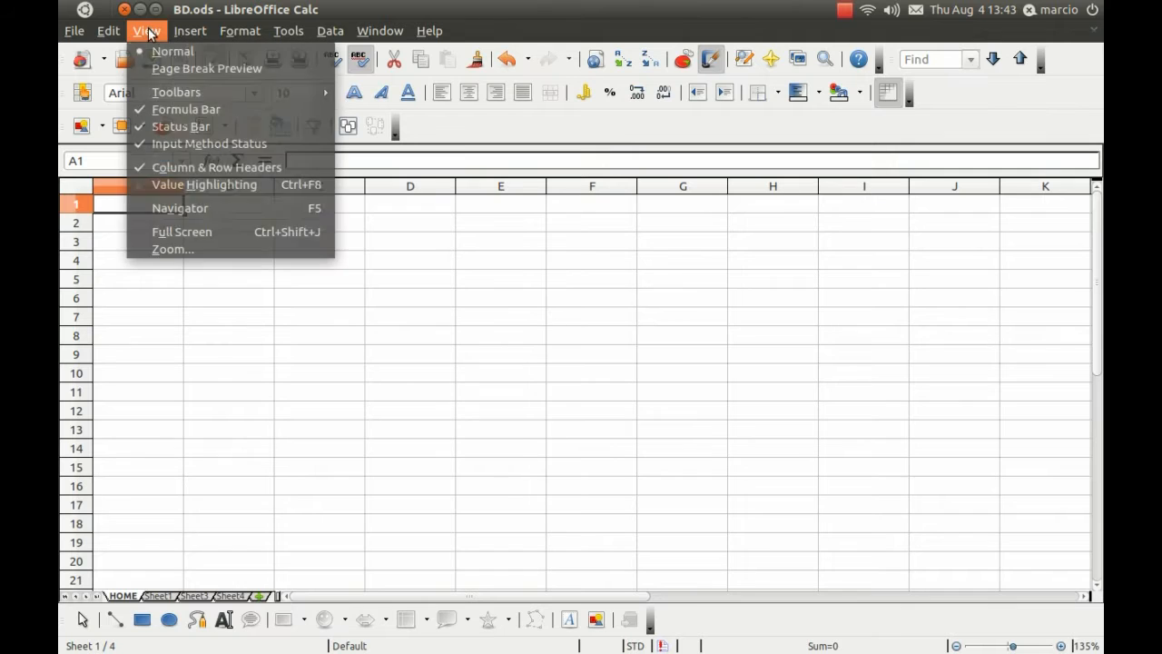
{"action": "mouse_move", "coordinate": [254, 90]}
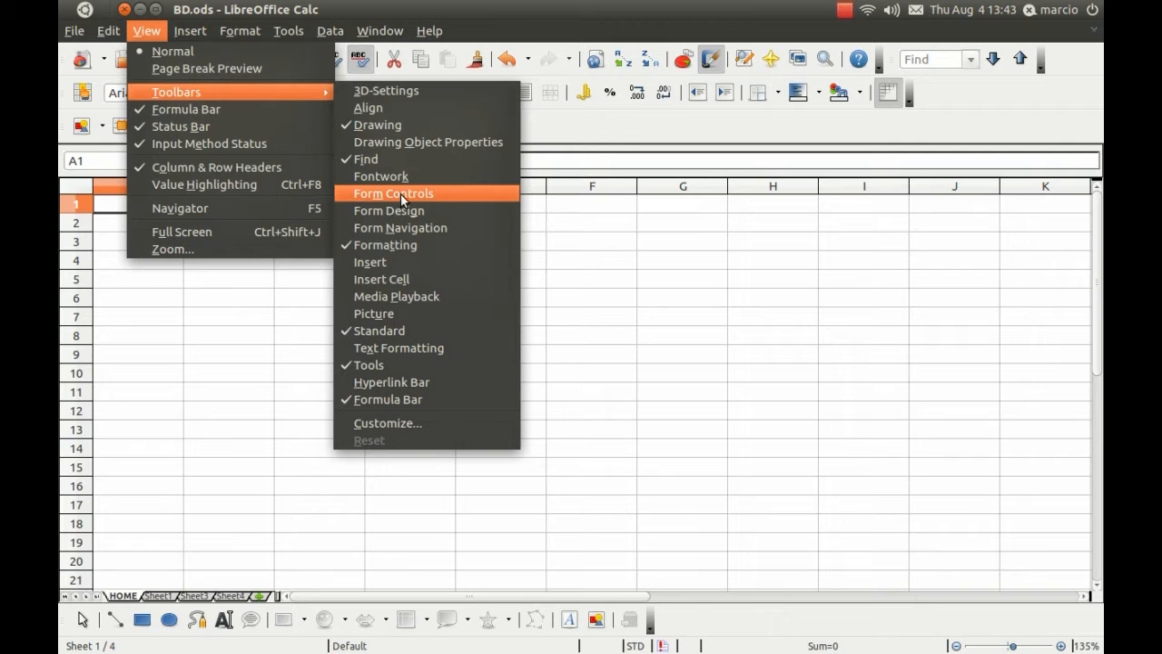
{"action": "left_click", "coordinate": [401, 194]}
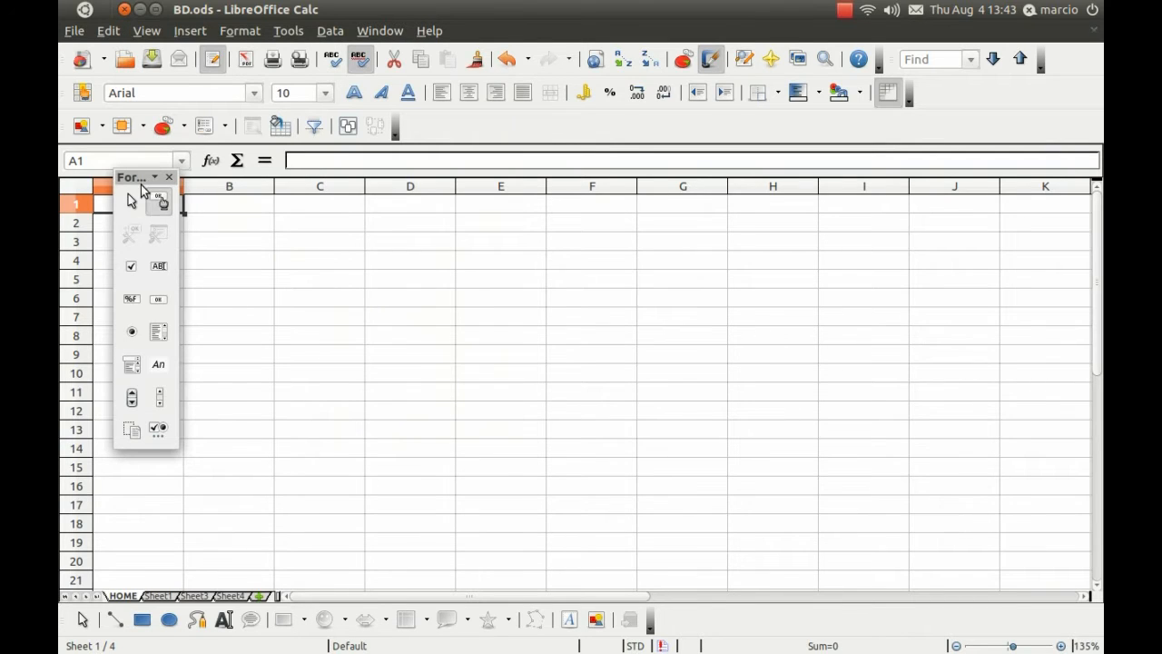
{"action": "left_click_drag", "start_coordinate": [129, 179], "coordinate": [1033, 212]}
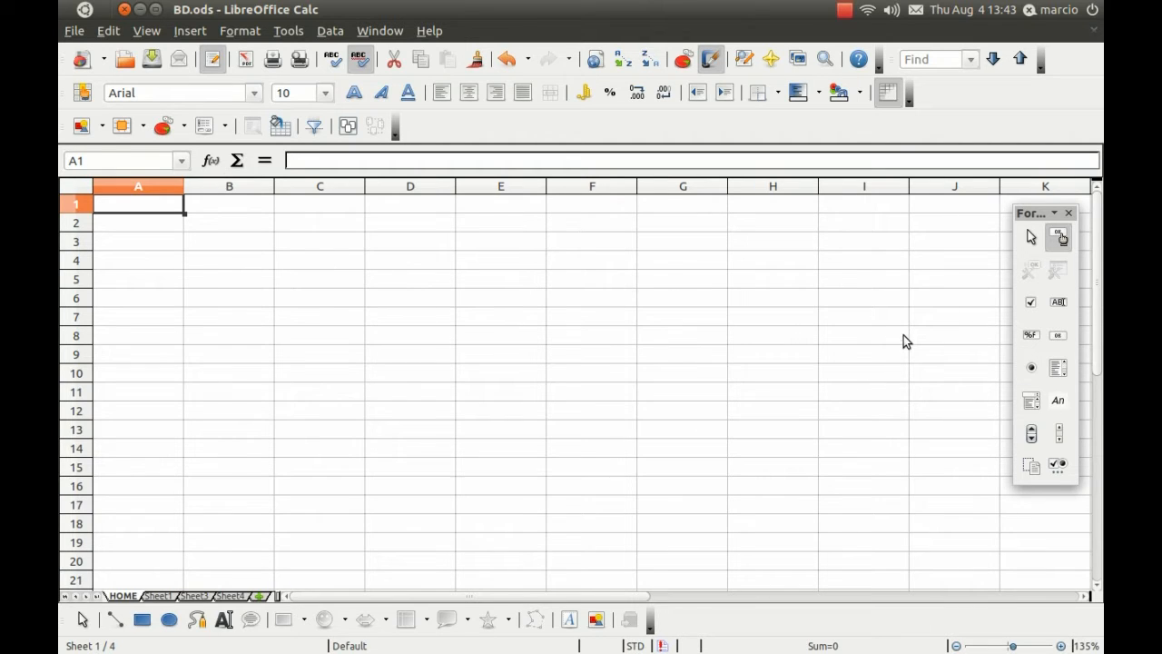
Draw two combo boxes across columns A to C: about 1.53 × 0.39 in at rows 2–4, about 1.61 × 0.49 in at rows 7–9.
{"action": "left_click", "coordinate": [1037, 401]}
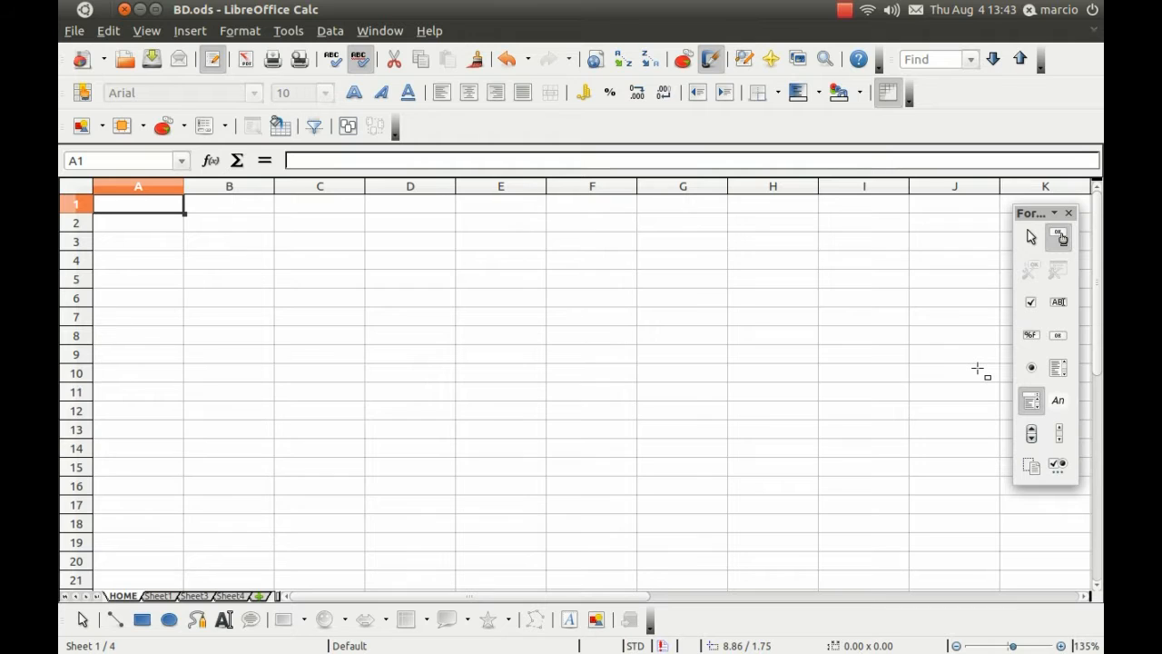
{"action": "left_click_drag", "start_coordinate": [150, 215], "coordinate": [306, 257]}
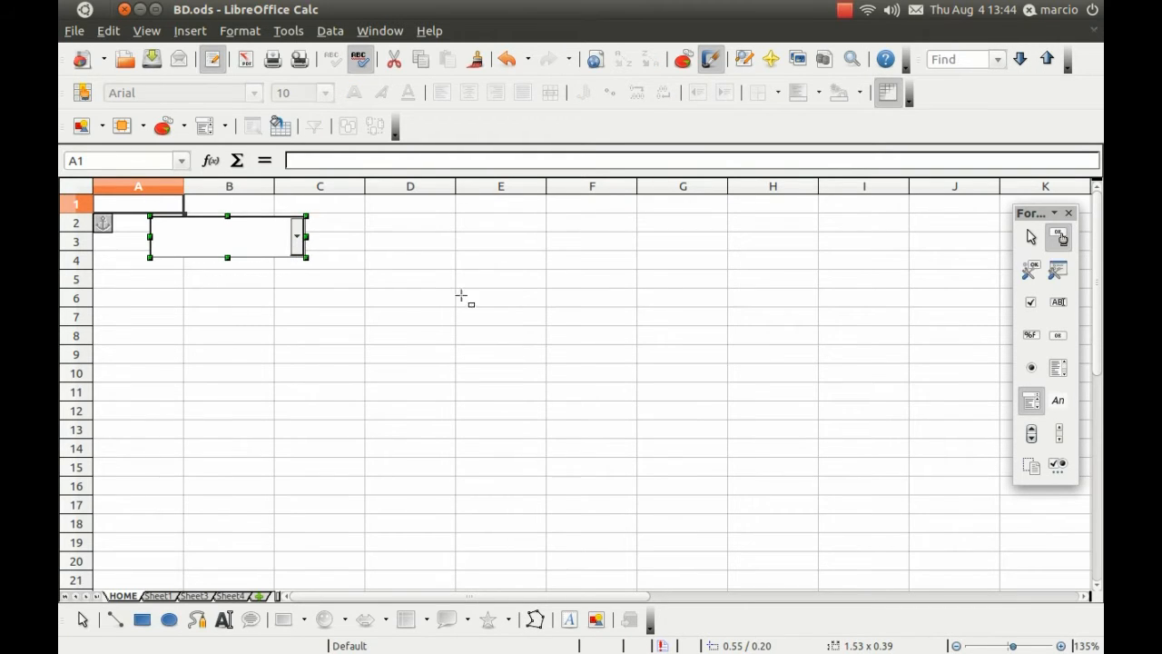
{"action": "left_click", "coordinate": [1041, 406]}
{"action": "left_click_drag", "start_coordinate": [145, 315], "coordinate": [309, 367]}
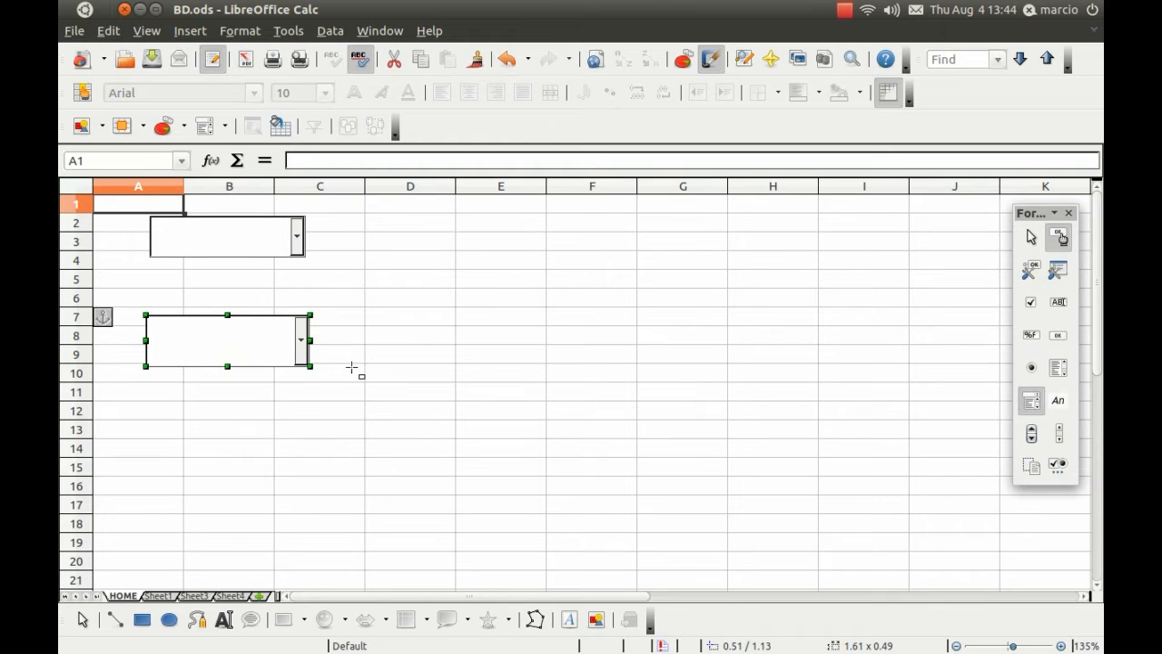
{"action": "key", "text": "Escape"}
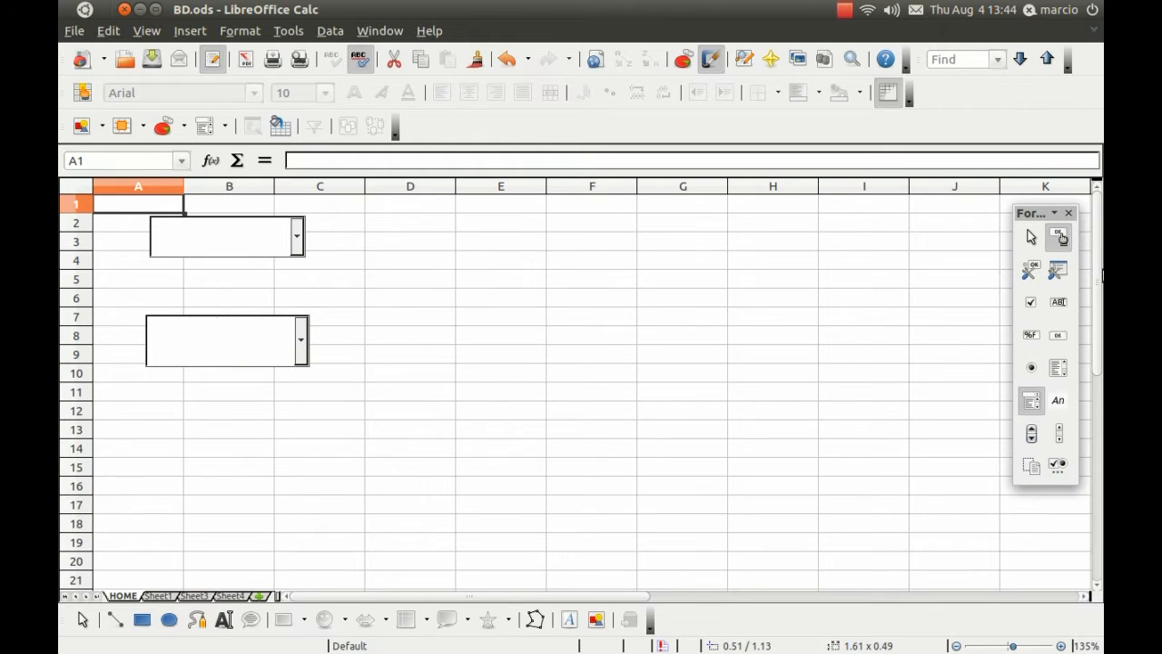
{"action": "left_click", "coordinate": [1029, 236]}
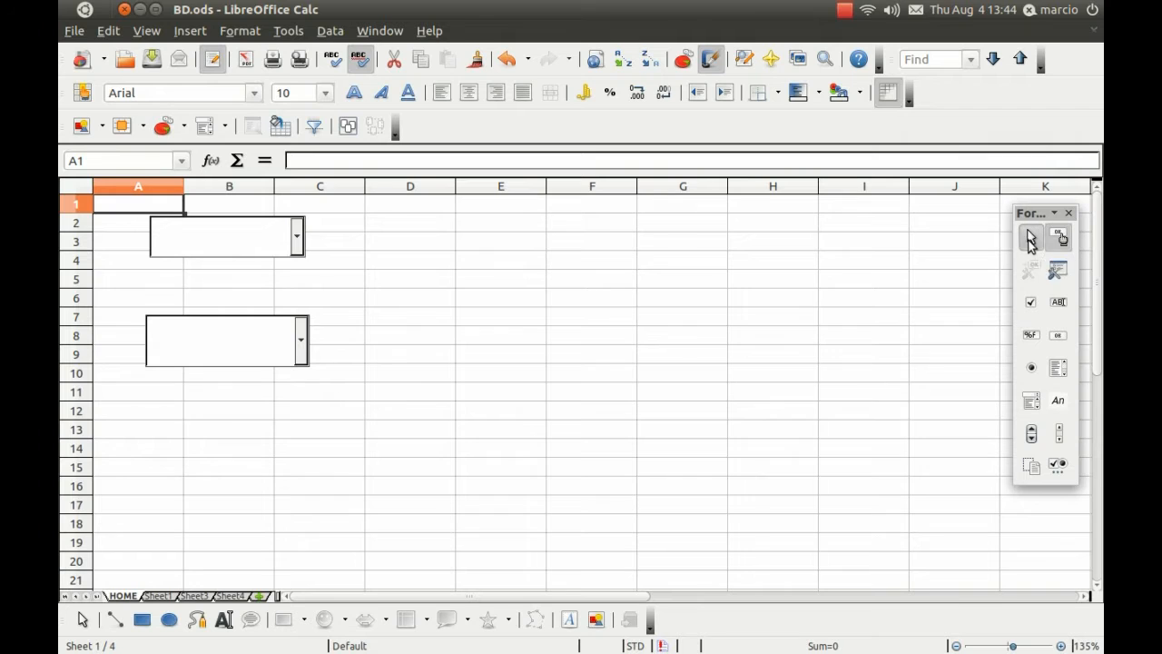
Inspect the general settings and events in the form properties of the upper combo box, and close them.
{"action": "left_click", "coordinate": [276, 233]}
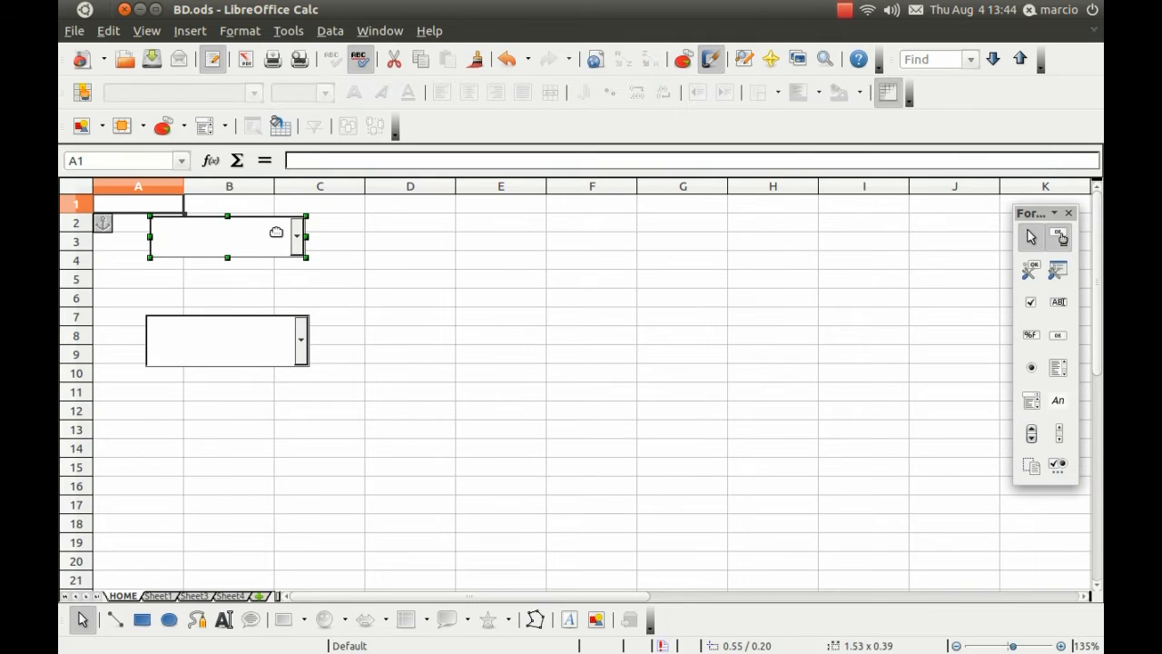
{"action": "left_click", "coordinate": [283, 343]}
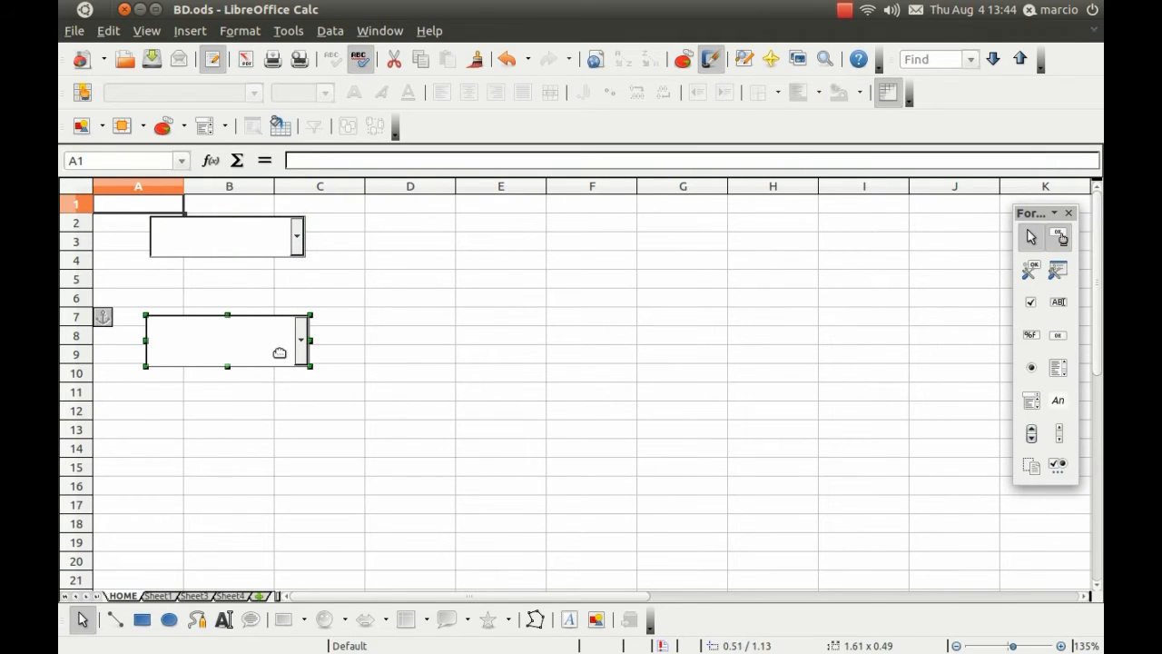
{"action": "left_click", "coordinate": [268, 238]}
{"action": "right_click", "coordinate": [269, 236]}
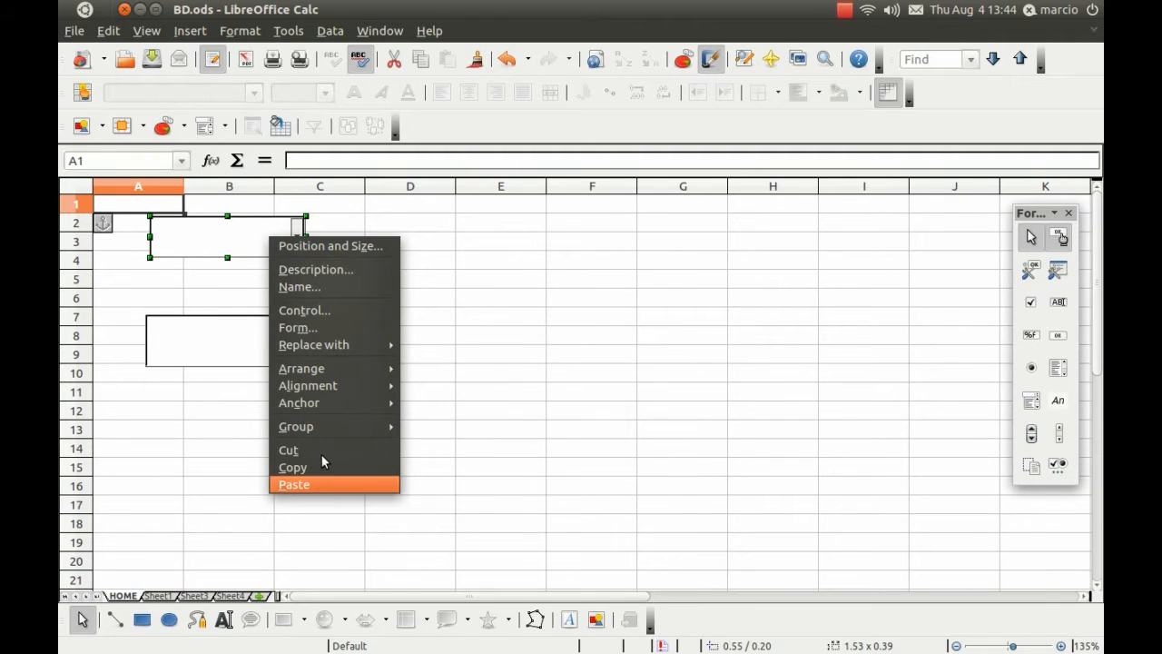
{"action": "mouse_move", "coordinate": [320, 369]}
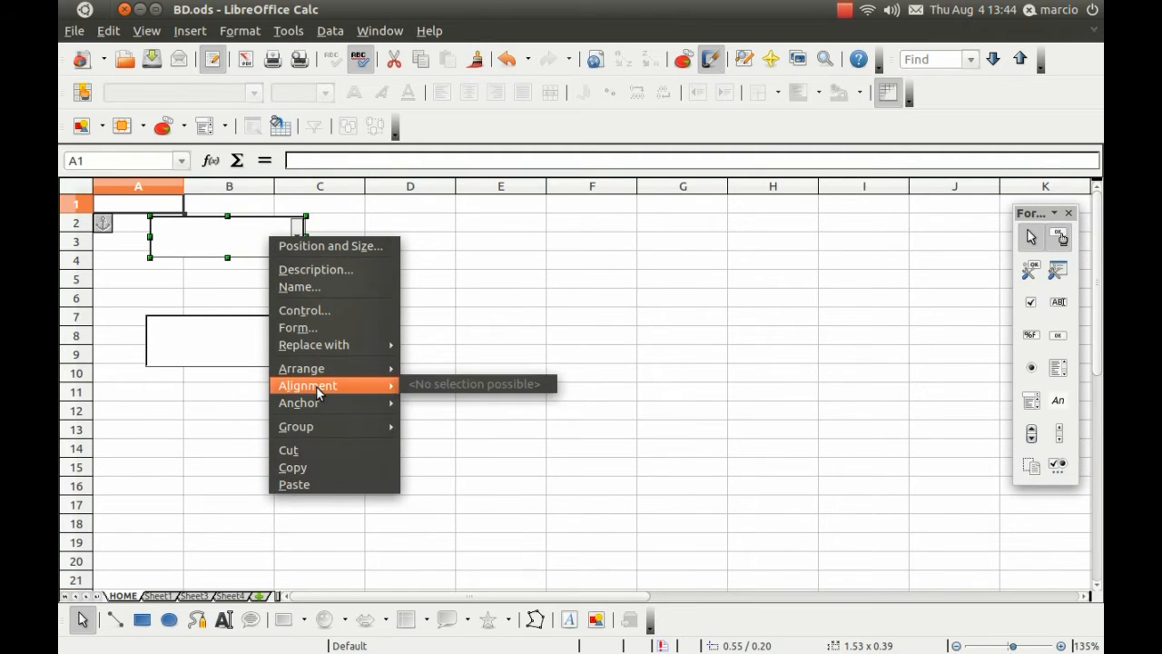
{"action": "left_click", "coordinate": [320, 327]}
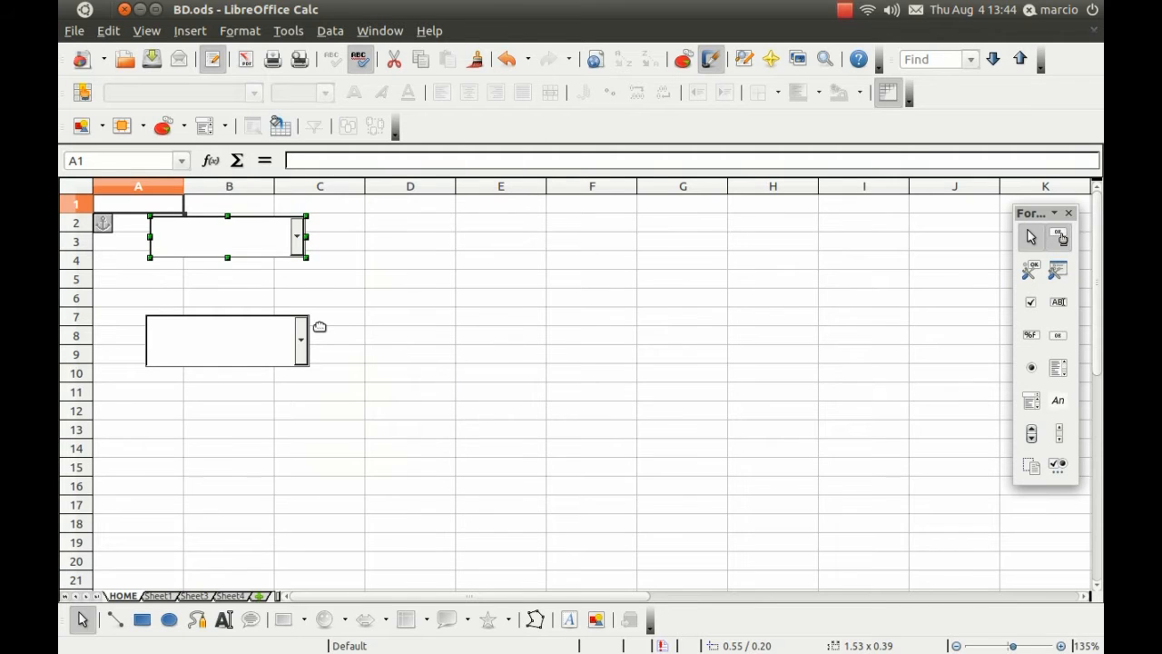
{"action": "left_click_drag", "start_coordinate": [470, 196], "coordinate": [581, 226]}
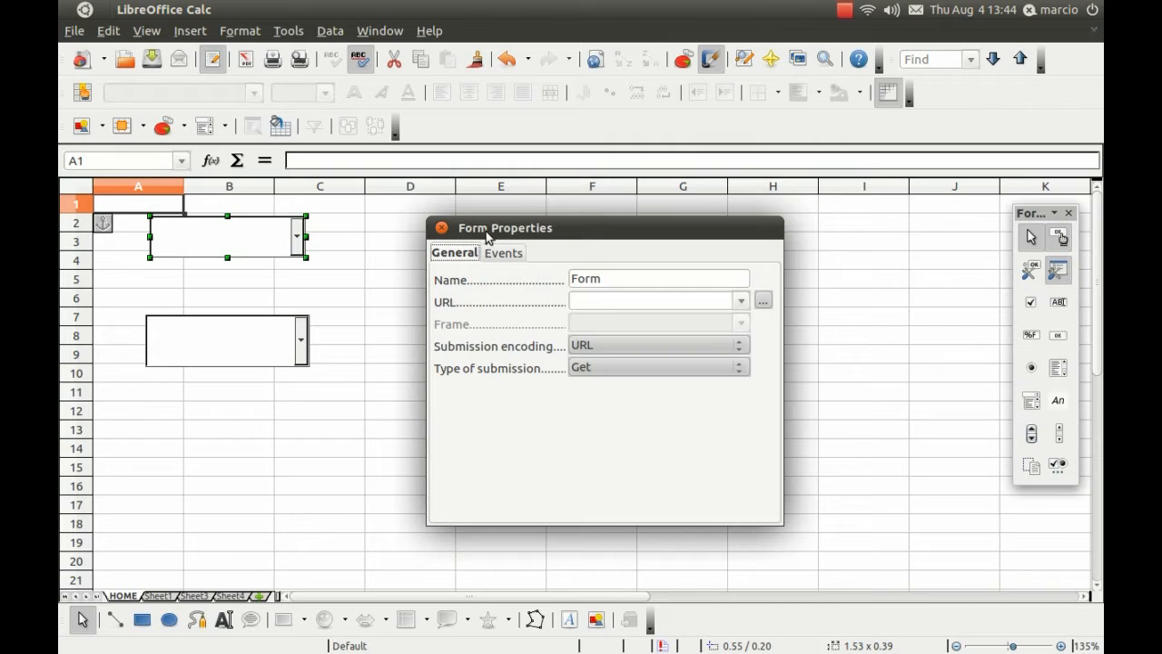
{"action": "left_click", "coordinate": [504, 255]}
{"action": "left_click", "coordinate": [457, 256]}
{"action": "left_click", "coordinate": [512, 263]}
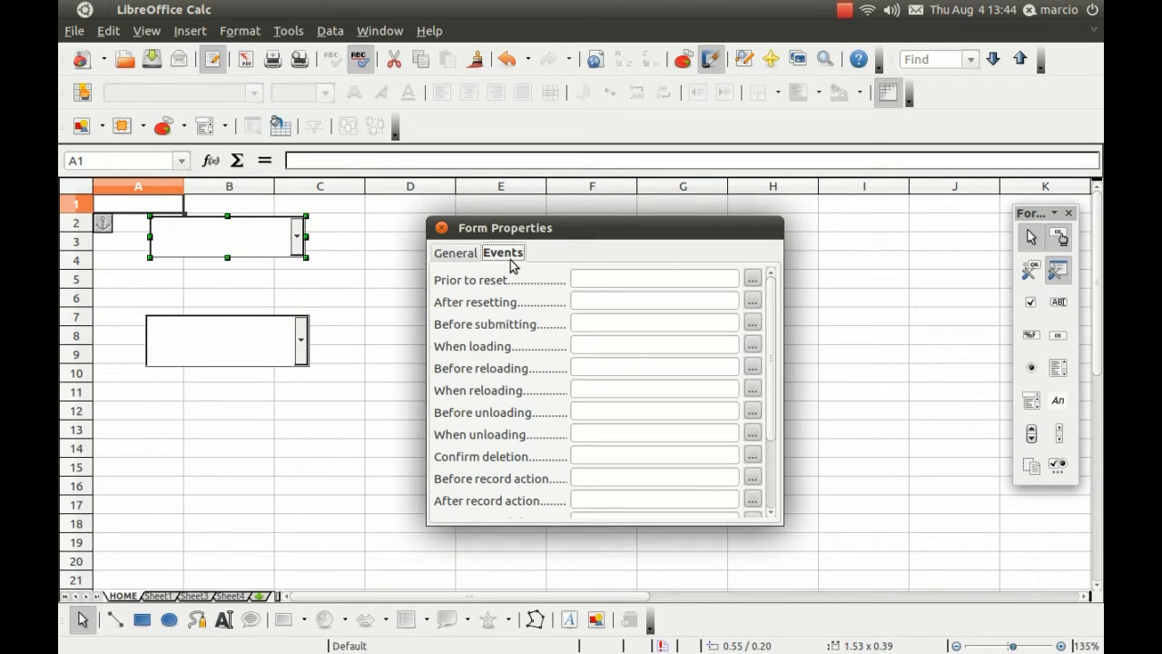
{"action": "left_click", "coordinate": [441, 228]}
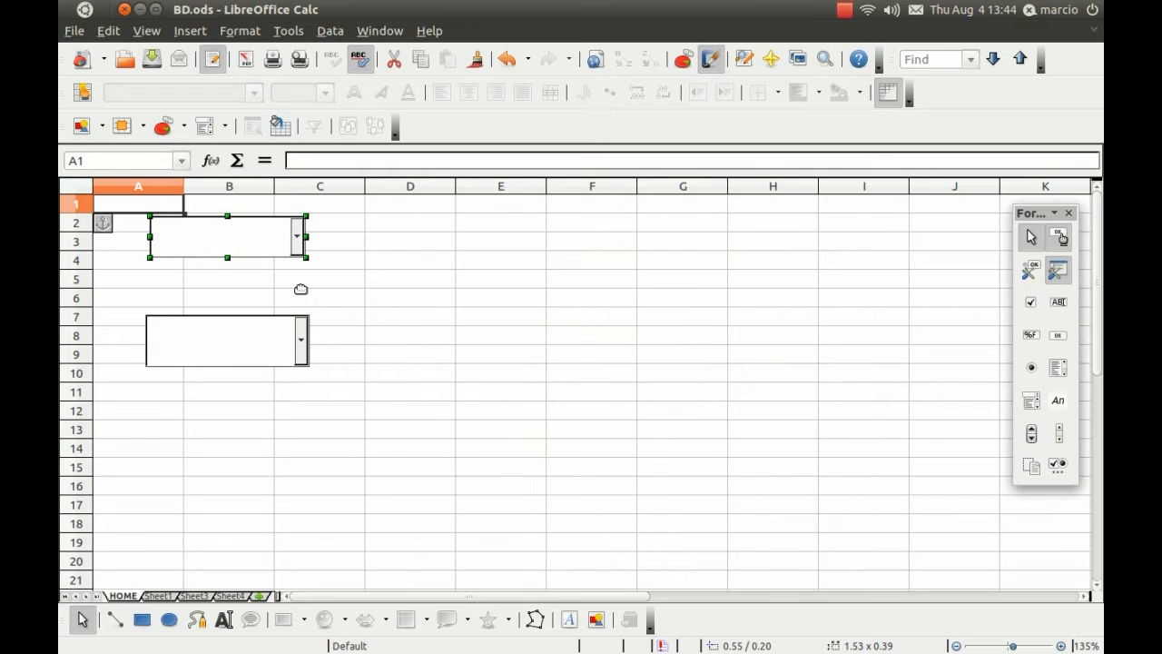
Inspect the upper combo box's control properties, covering its events, general settings, linked cell and source cell range, and close them.
{"action": "right_click", "coordinate": [292, 243]}
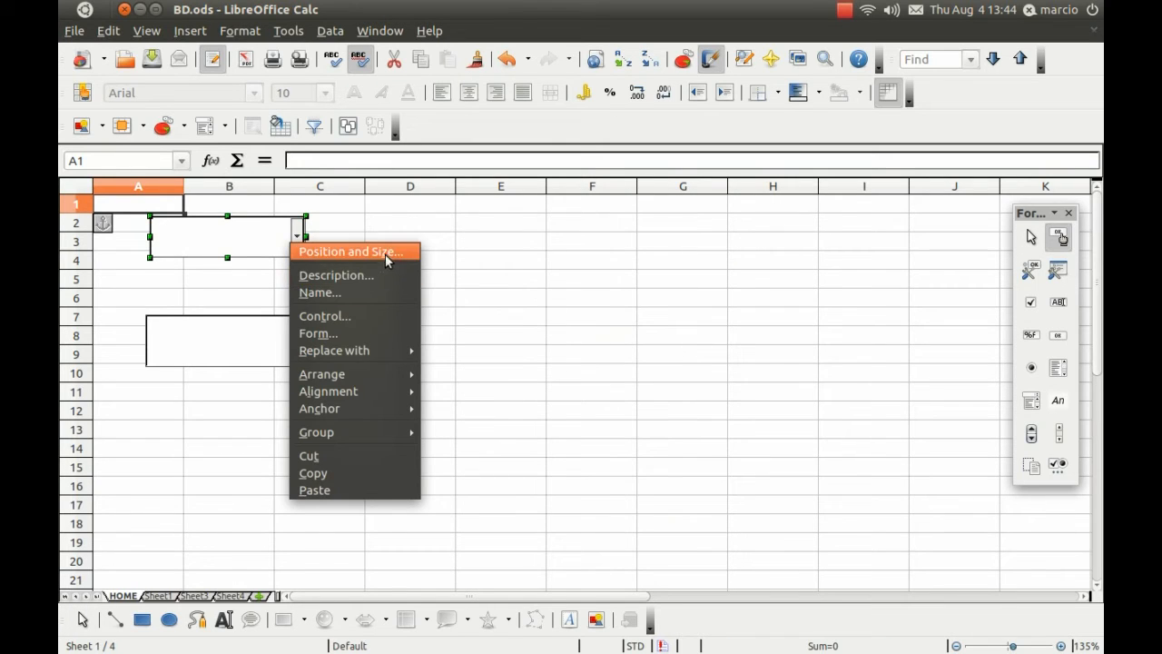
{"action": "left_click", "coordinate": [373, 312]}
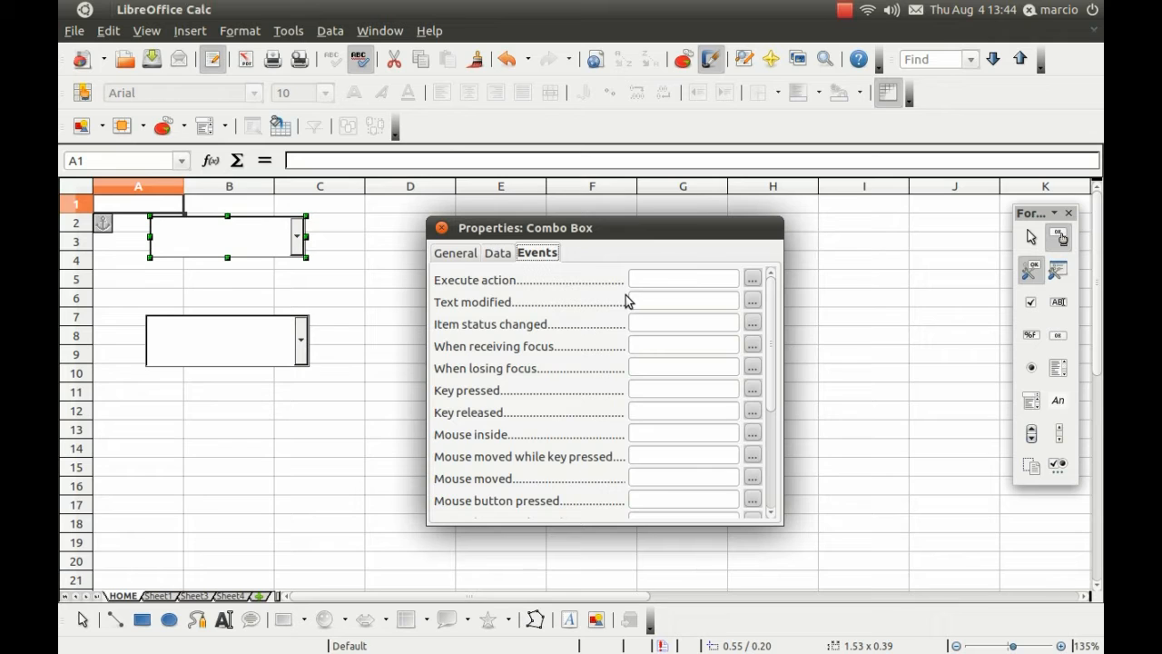
{"action": "left_click", "coordinate": [472, 254]}
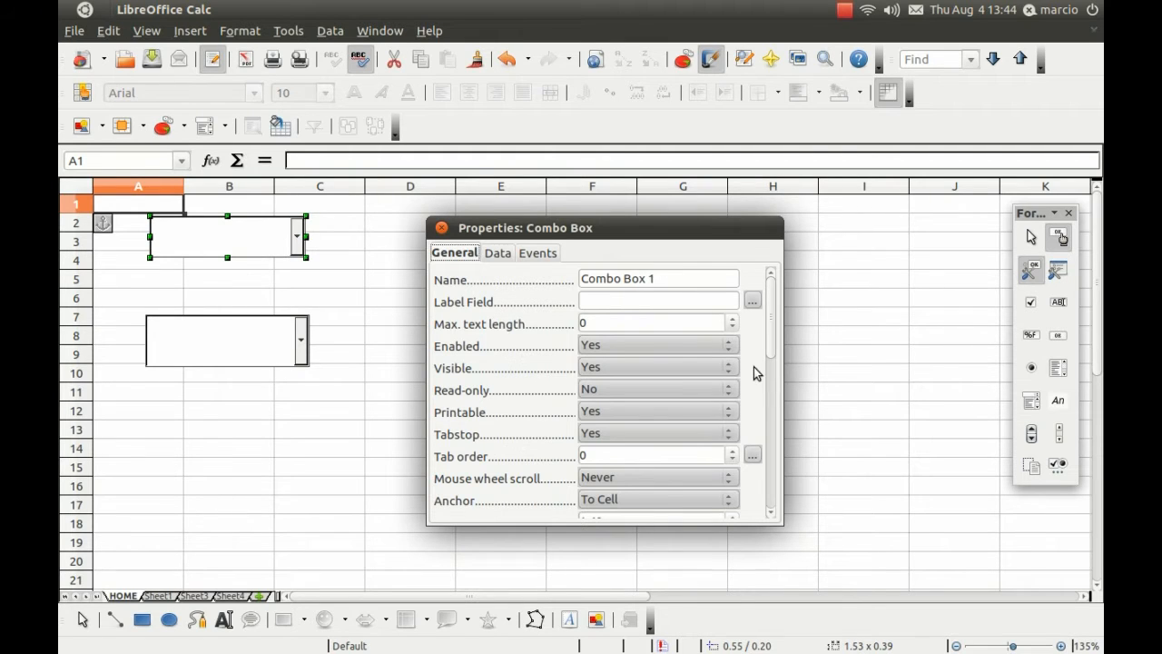
{"action": "scroll", "coordinate": [752, 366], "scroll_direction": "down", "scroll_amount": 4}
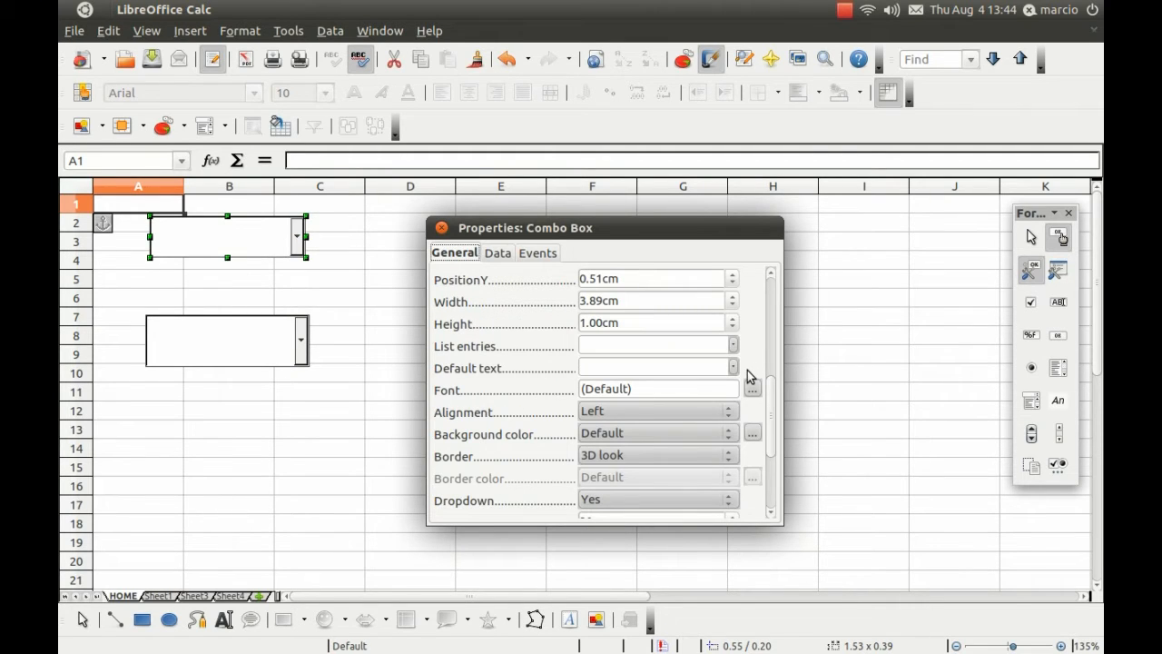
{"action": "scroll", "coordinate": [711, 382], "scroll_direction": "down", "scroll_amount": 3}
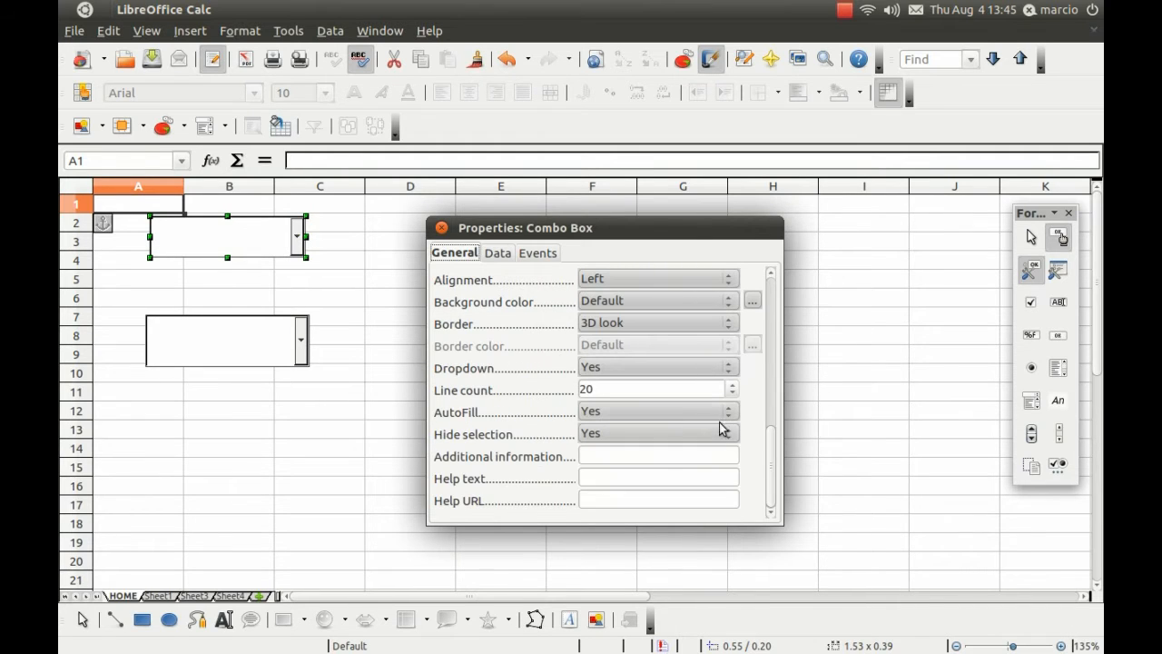
{"action": "scroll", "coordinate": [722, 469], "scroll_direction": "up", "scroll_amount": 3}
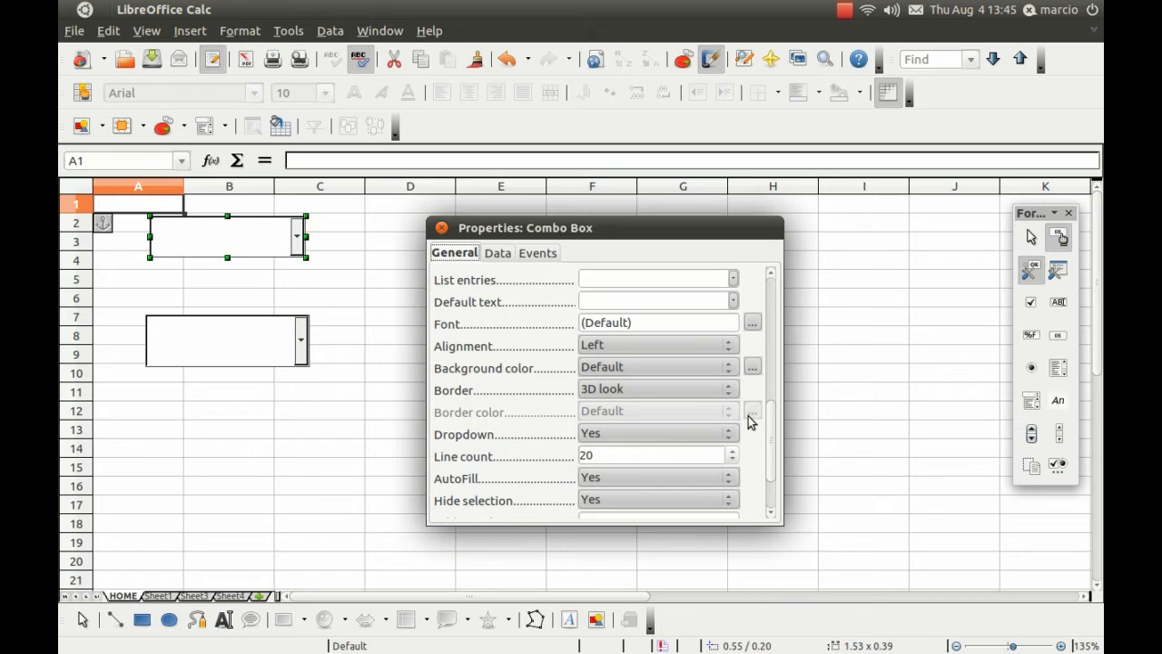
{"action": "scroll", "coordinate": [773, 407], "scroll_direction": "up", "scroll_amount": 2}
{"action": "left_click_drag", "start_coordinate": [773, 408], "coordinate": [769, 312]}
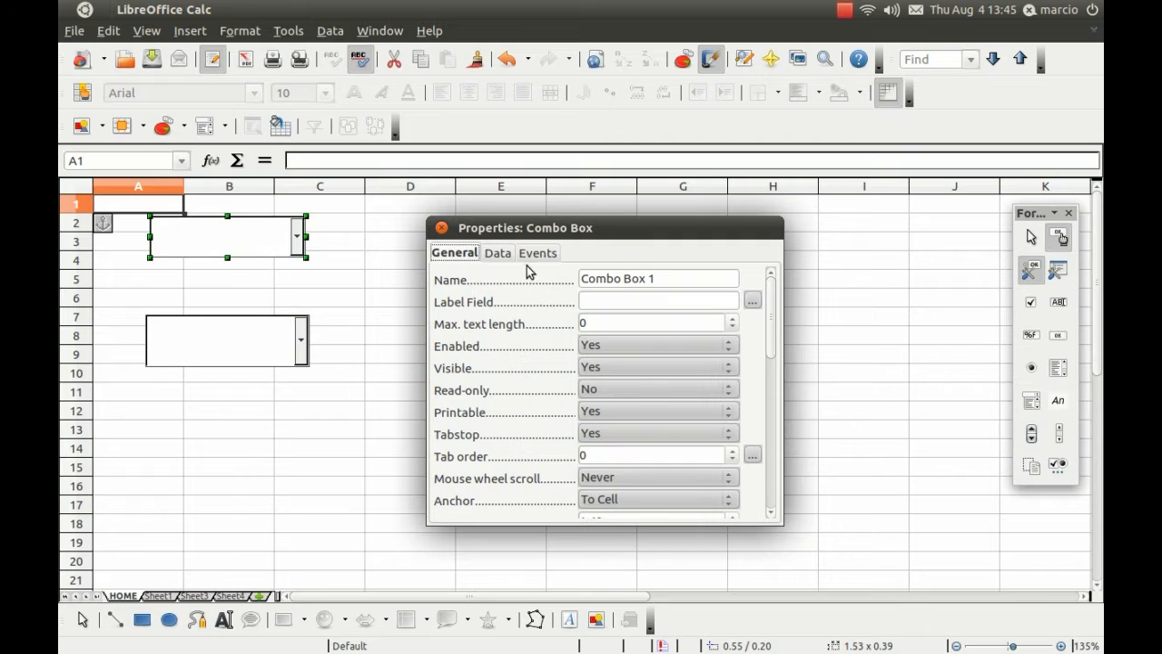
{"action": "left_click", "coordinate": [499, 254]}
{"action": "left_click", "coordinate": [581, 278]}
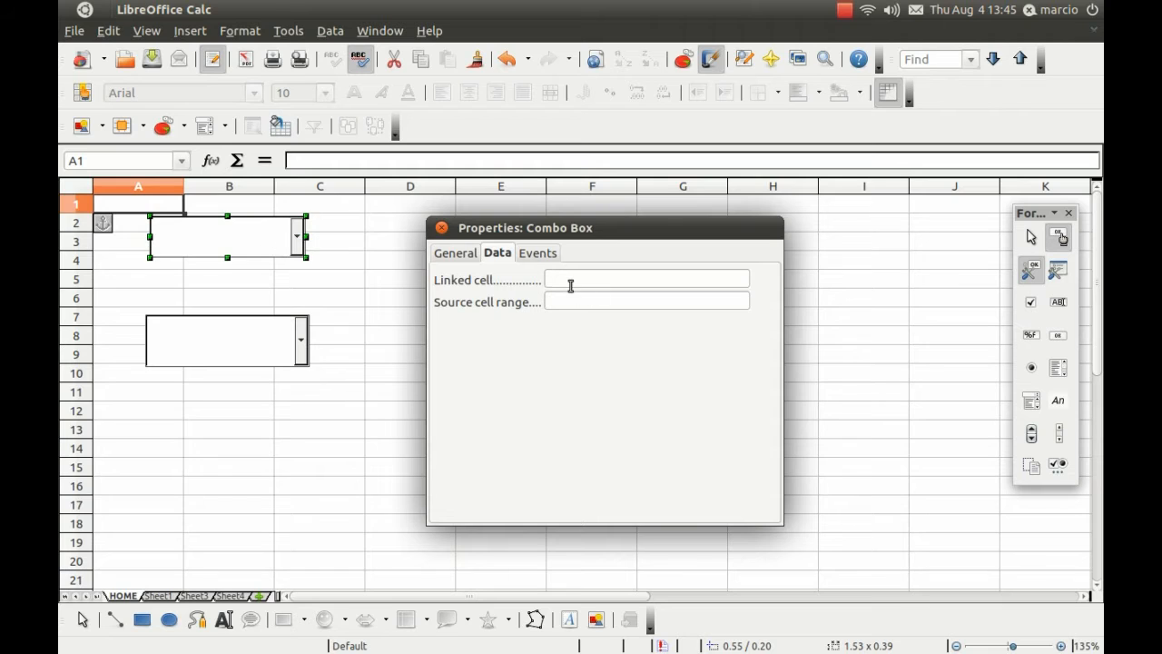
{"action": "left_click", "coordinate": [441, 228]}
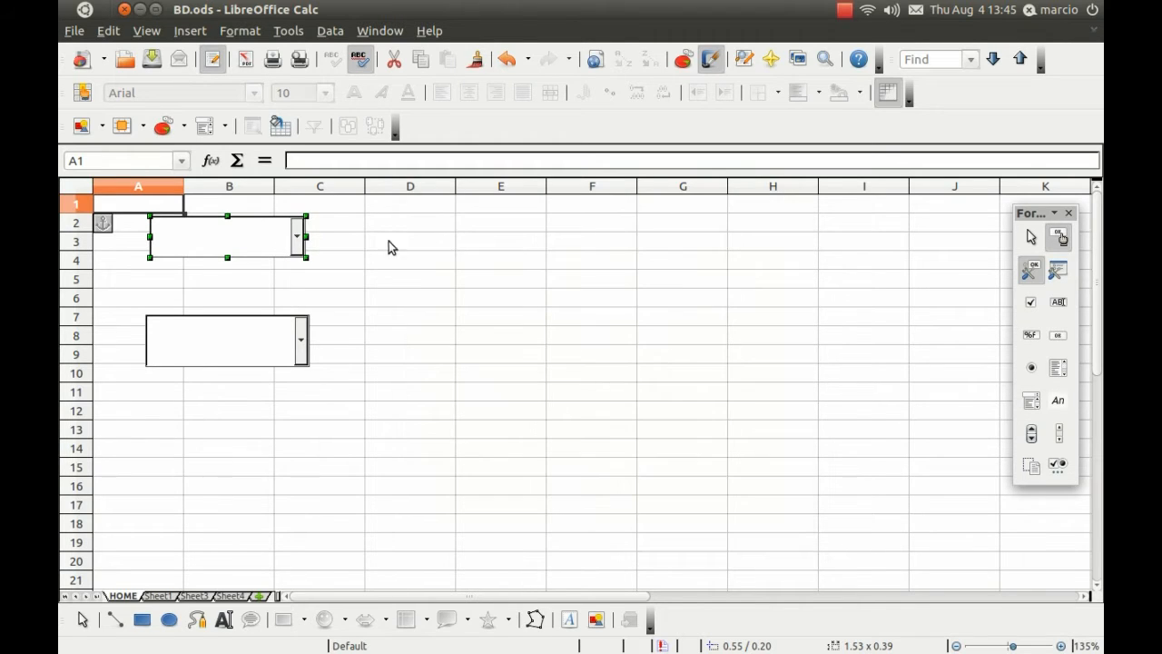
Move and resize the lower combo box to about 1.52 × 0.40 in, directly beneath the upper one at rows 5–6.
{"action": "left_click", "coordinate": [285, 366]}
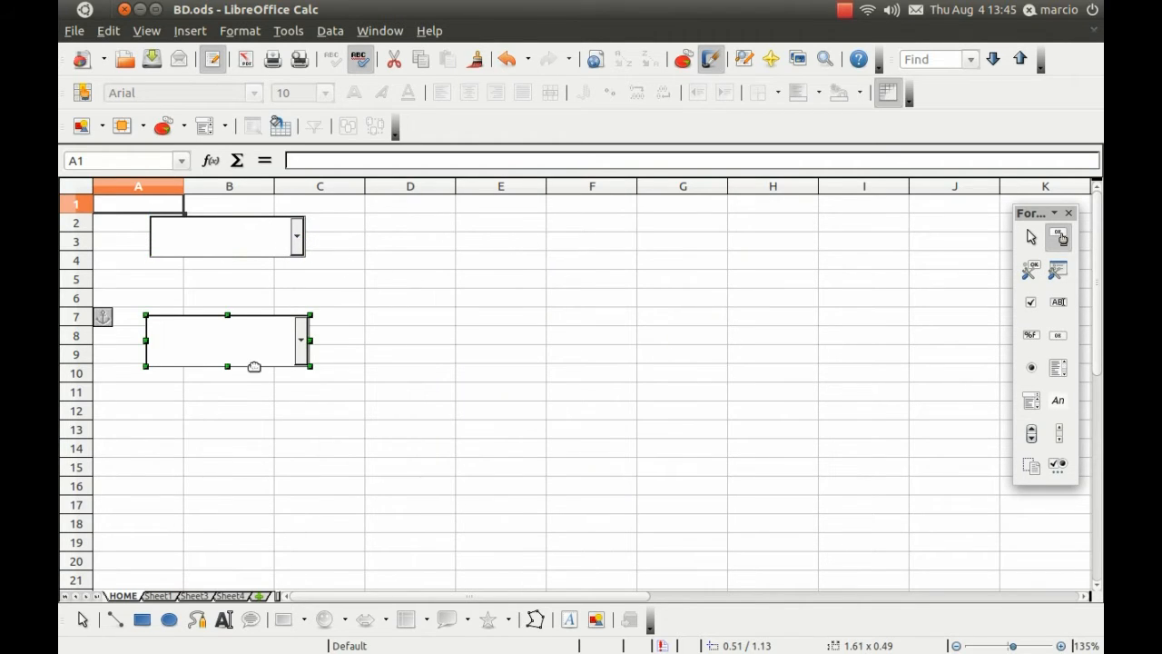
{"action": "left_click_drag", "start_coordinate": [227, 357], "coordinate": [306, 284]}
{"action": "left_click", "coordinate": [289, 372]}
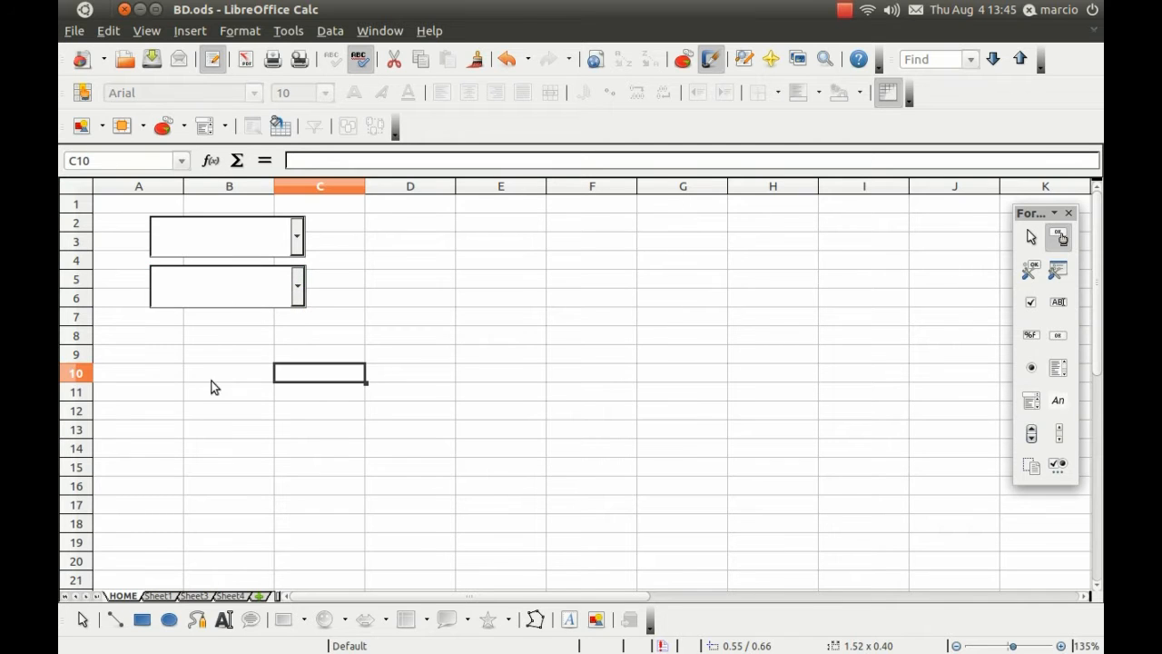
On Sheet3, enter the label Genero in A1 with the options M in B1 and F in B2.
{"action": "left_click", "coordinate": [158, 597]}
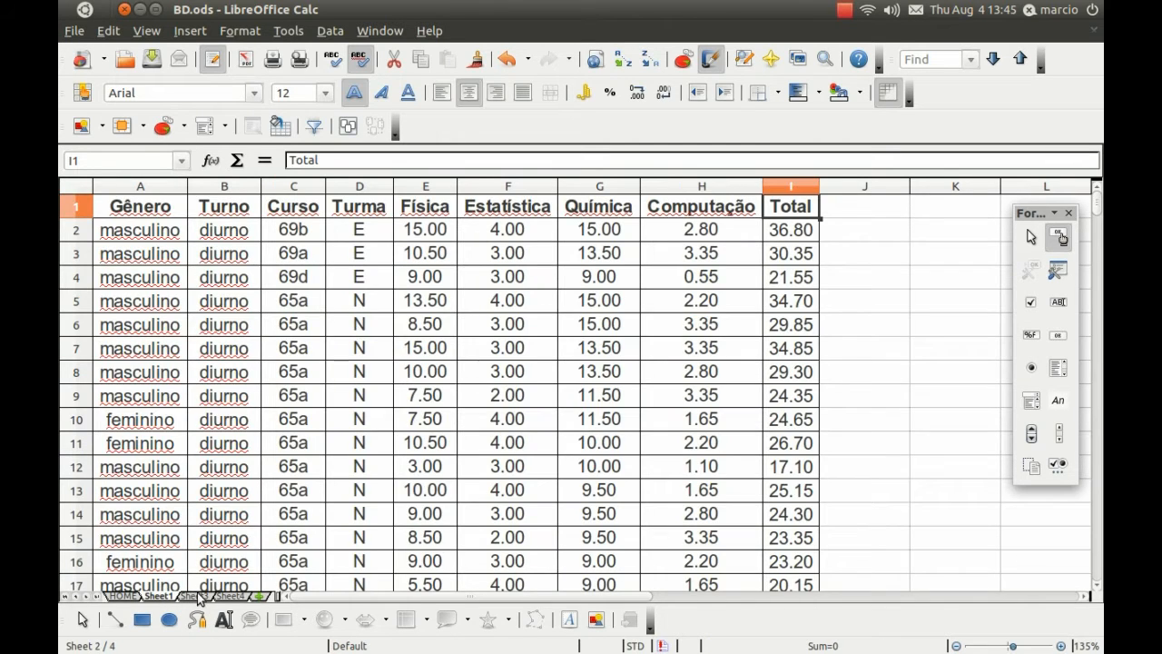
{"action": "left_click", "coordinate": [200, 596]}
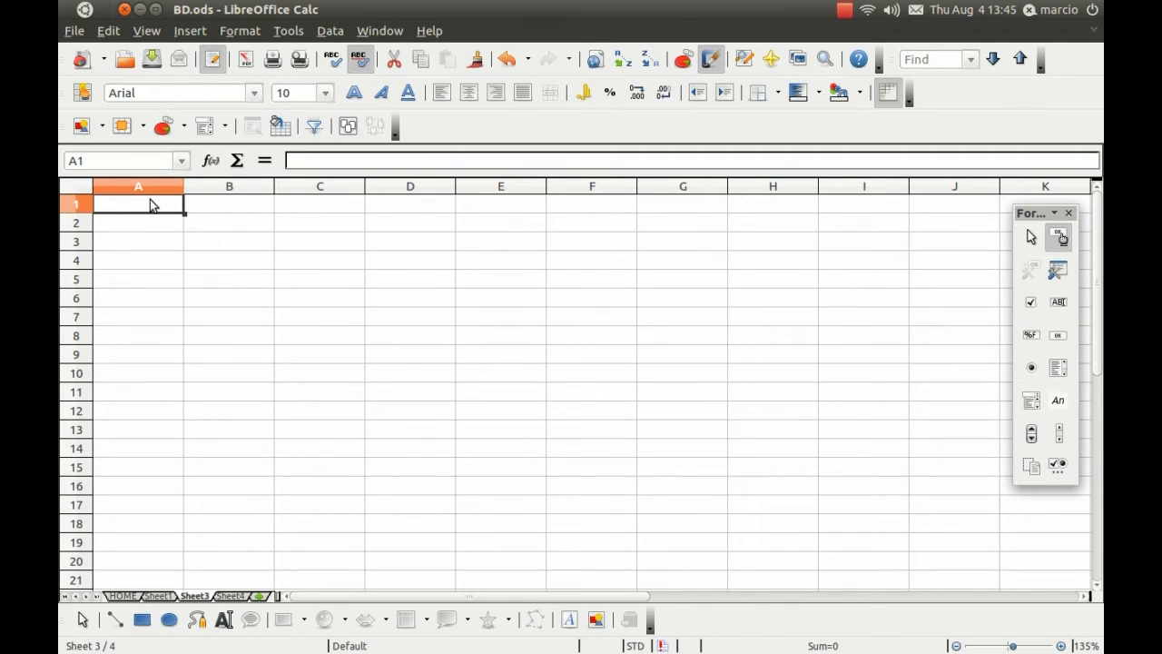
{"action": "type", "text": "Genero"}
{"action": "key", "text": "Tab"}
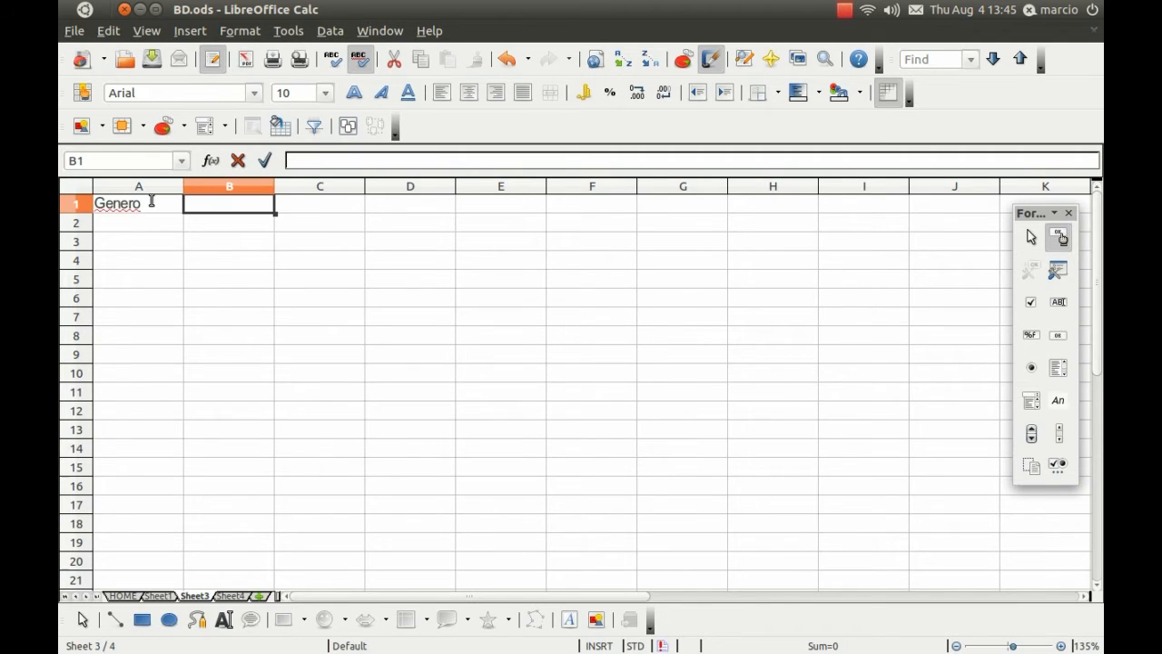
{"action": "type", "text": "M"}
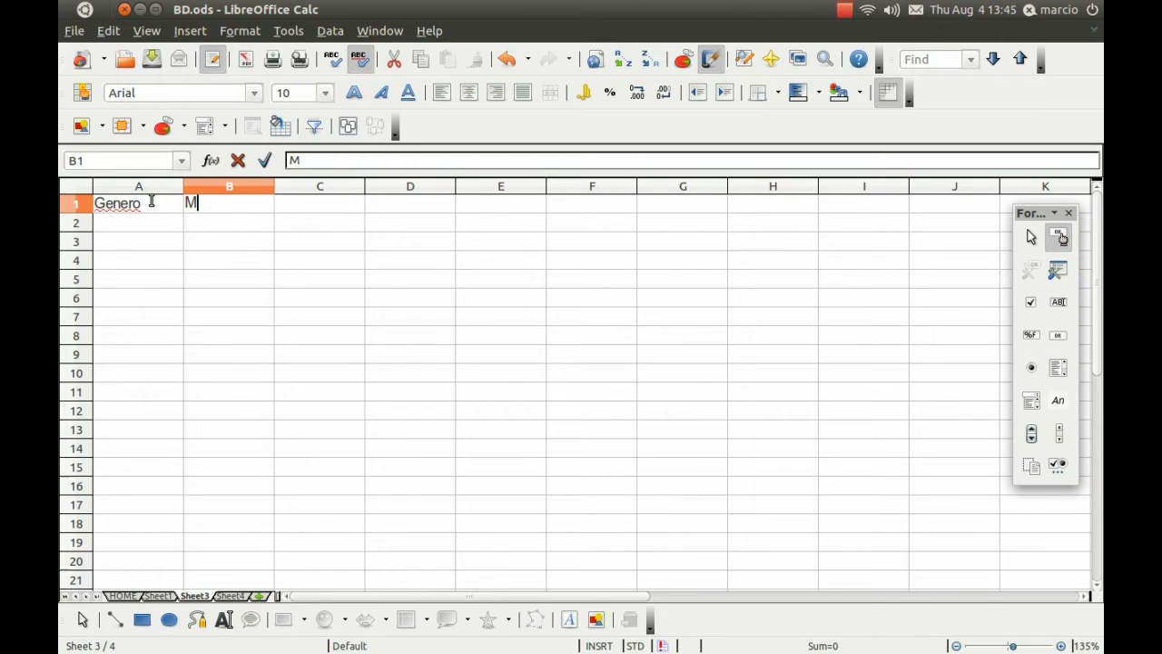
{"action": "key", "text": "Return"}
{"action": "type", "text": "F"}
{"action": "key", "text": "Return"}
{"action": "key", "text": "Down"}
{"action": "key", "text": "Left"}
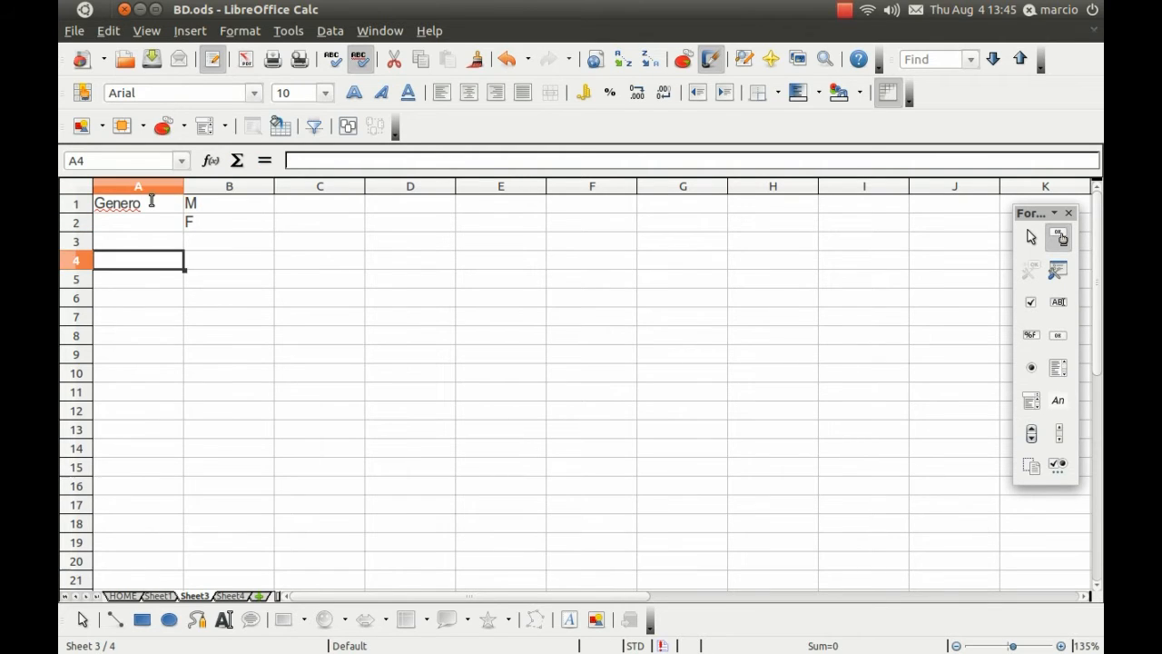
Enter the label Turno in A4 with the options Diurno in B4 and Noturno in B5.
{"action": "type", "text": "Turno"}
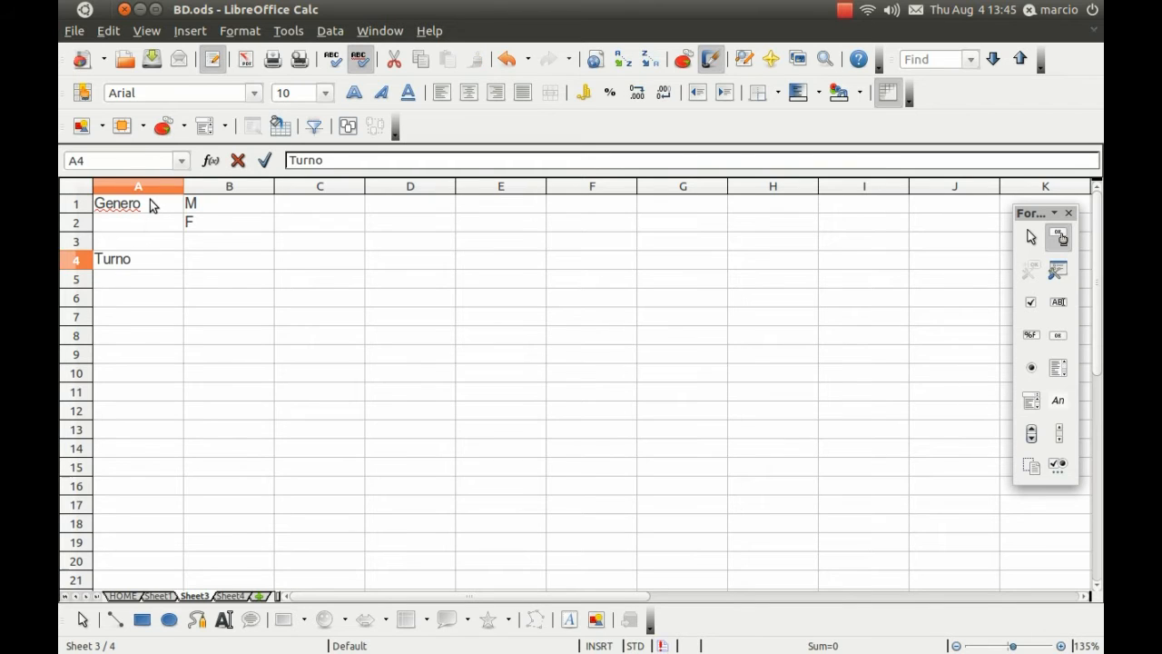
{"action": "key", "text": "Tab"}
{"action": "type", "text": "Diurno"}
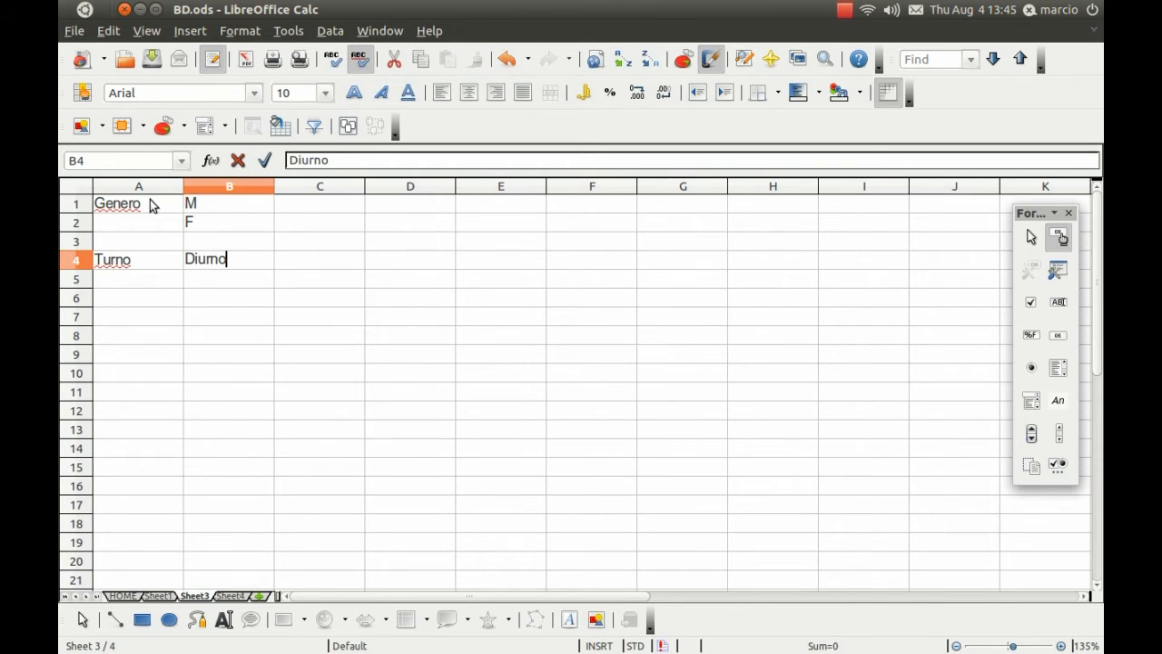
{"action": "key", "text": "Return"}
{"action": "type", "text": "Noturno"}
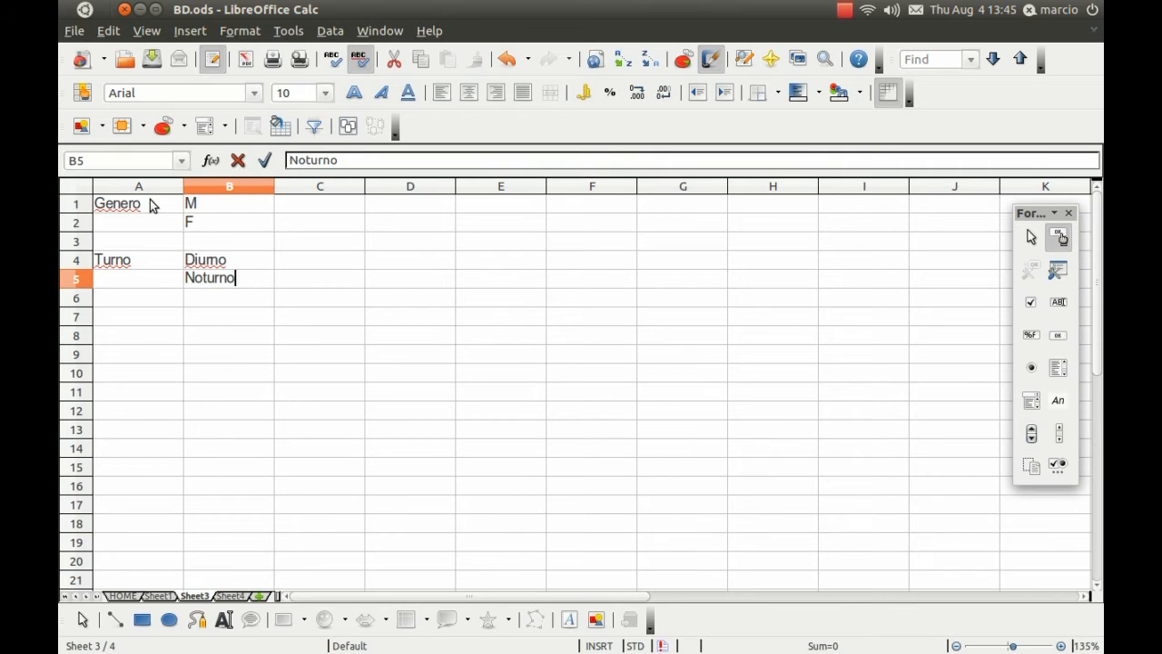
{"action": "key", "text": "Return"}
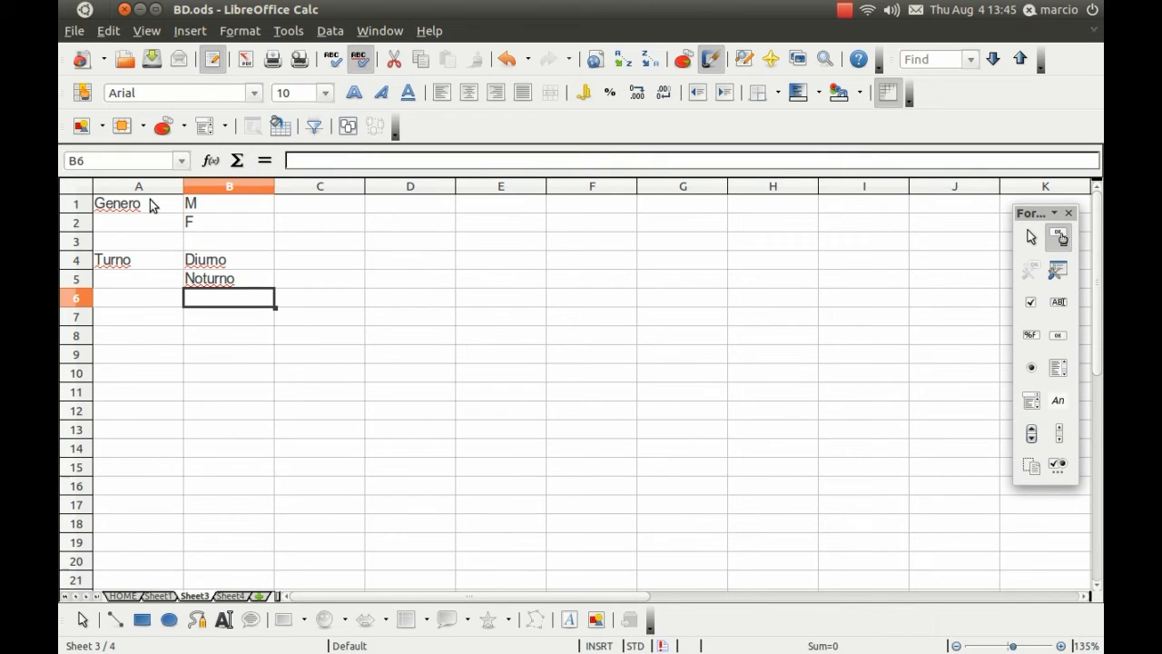
{"action": "key", "text": "Left"}
{"action": "key", "text": "Up"}
{"action": "key", "text": "Up"}
{"action": "key", "text": "Up"}
{"action": "key", "text": "Up"}
{"action": "key", "text": "Up"}
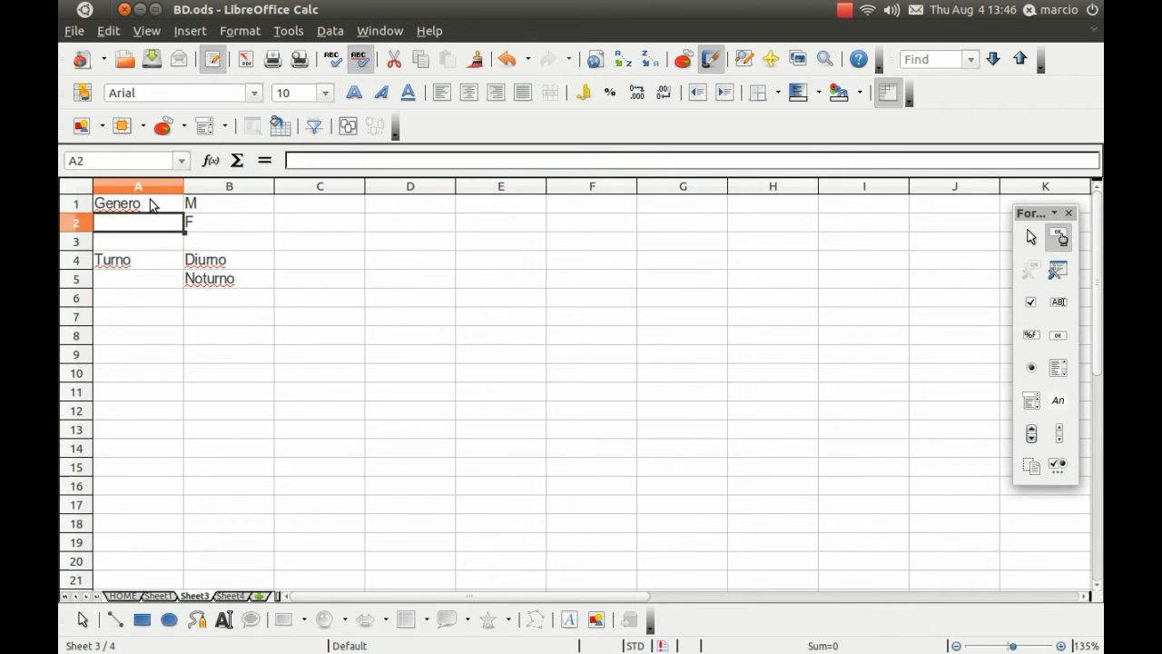
Give cells C1 and C4 a light red font color and a yellow background.
{"action": "left_click", "coordinate": [323, 201]}
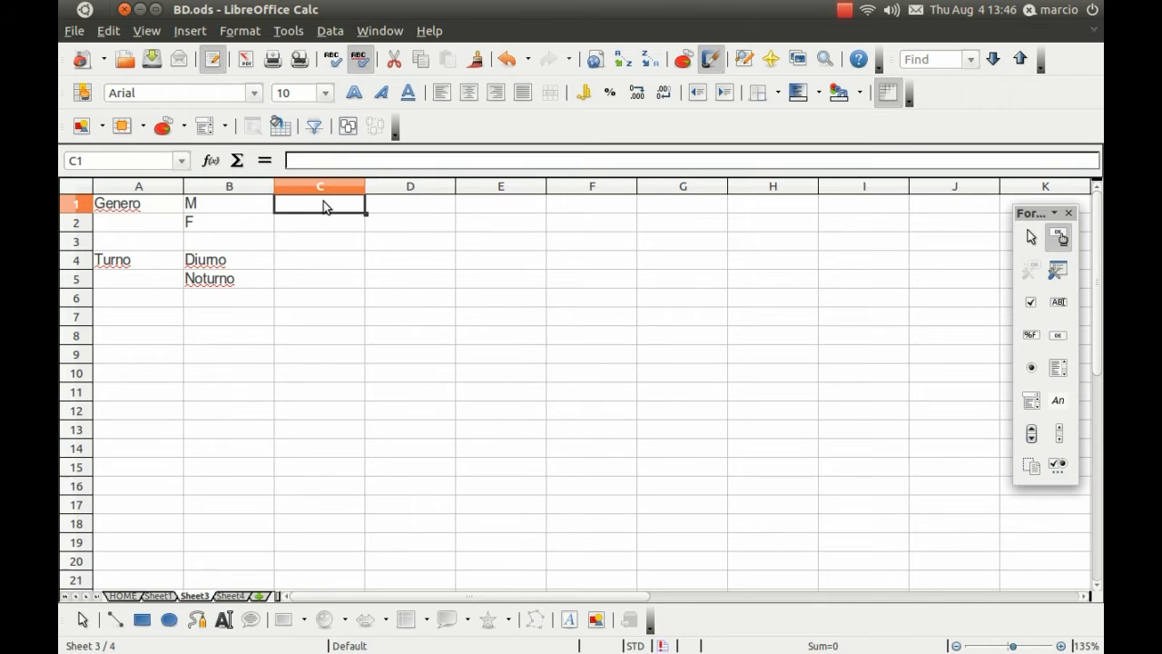
{"action": "left_click", "coordinate": [332, 259], "text": "ctrl"}
{"action": "left_click", "coordinate": [861, 97]}
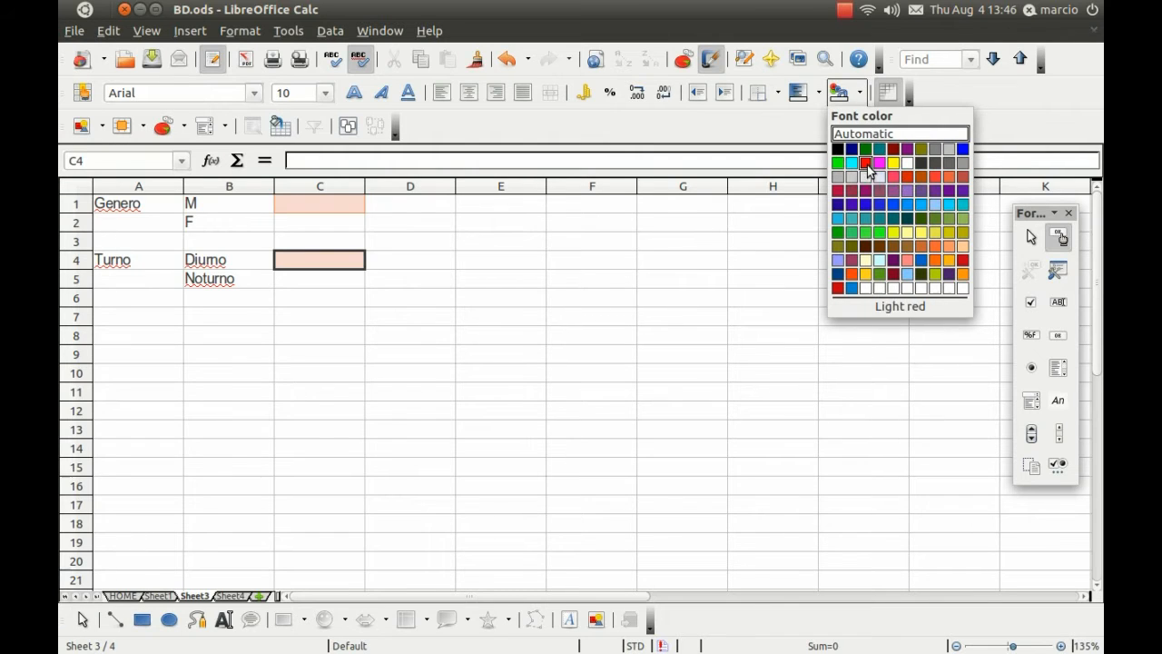
{"action": "left_click", "coordinate": [837, 149]}
{"action": "left_click", "coordinate": [817, 95]}
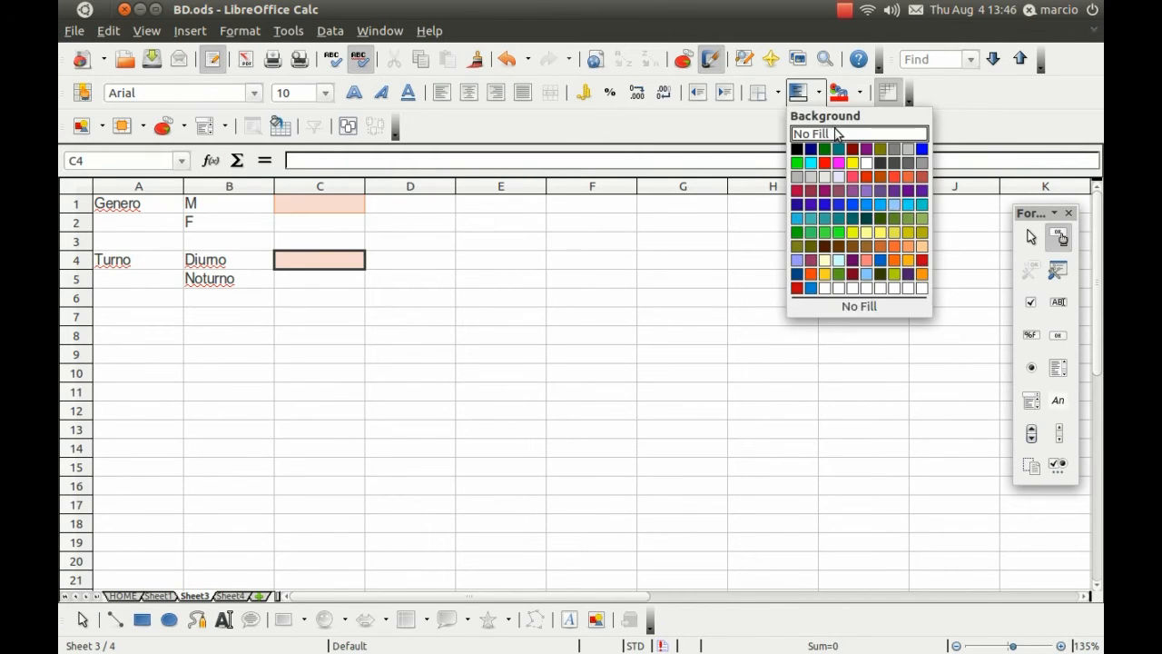
{"action": "left_click", "coordinate": [858, 173]}
Add an outer box border around cells C1 and C4 and increase their font size.
{"action": "left_click", "coordinate": [778, 92]}
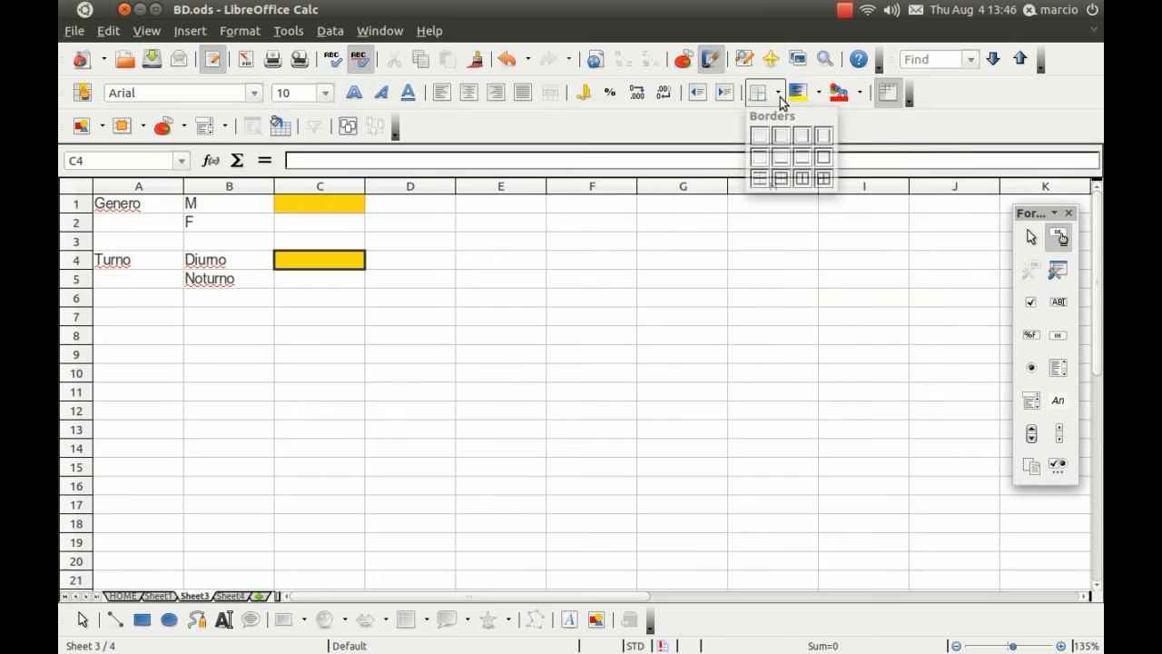
{"action": "left_click", "coordinate": [820, 157]}
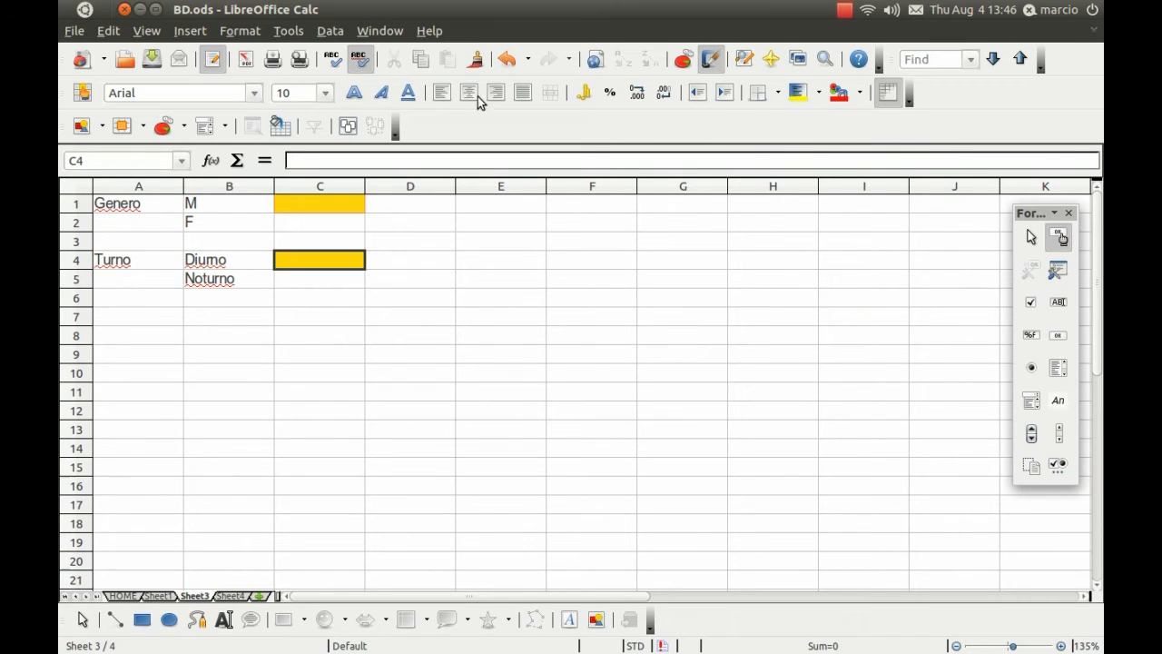
{"action": "left_click", "coordinate": [324, 94]}
{"action": "left_click", "coordinate": [289, 220]}
{"action": "left_click", "coordinate": [384, 304]}
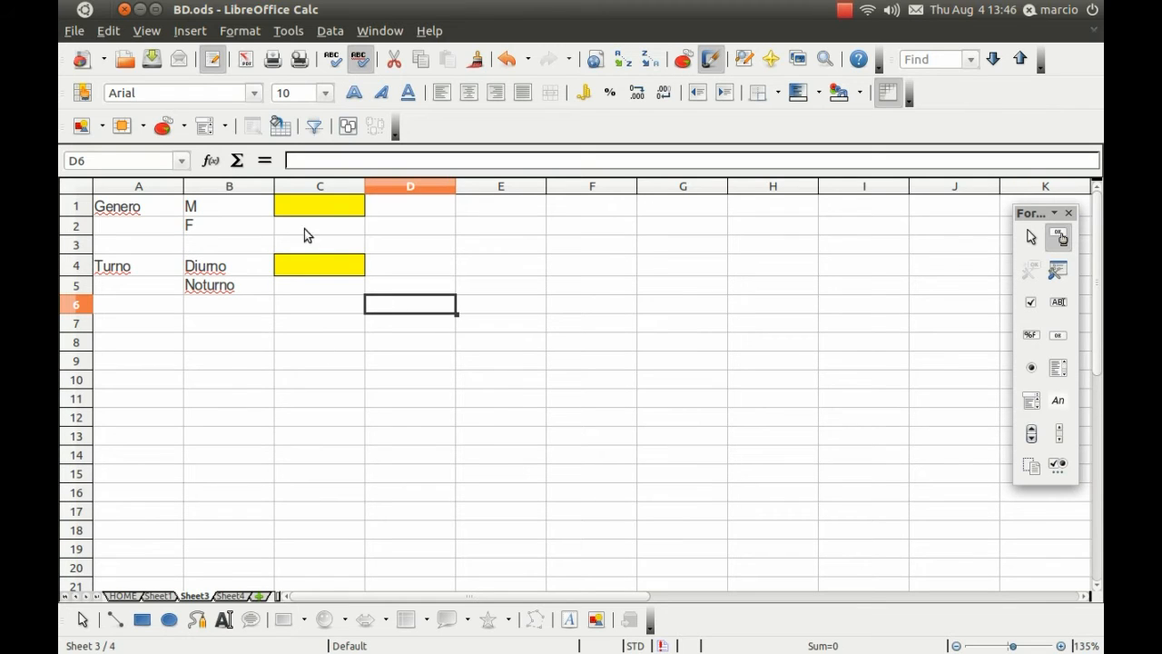
On HOME, move the upper combo box to columns D–E at rows 2–4 and label it Genero in C2.
{"action": "left_click", "coordinate": [123, 597]}
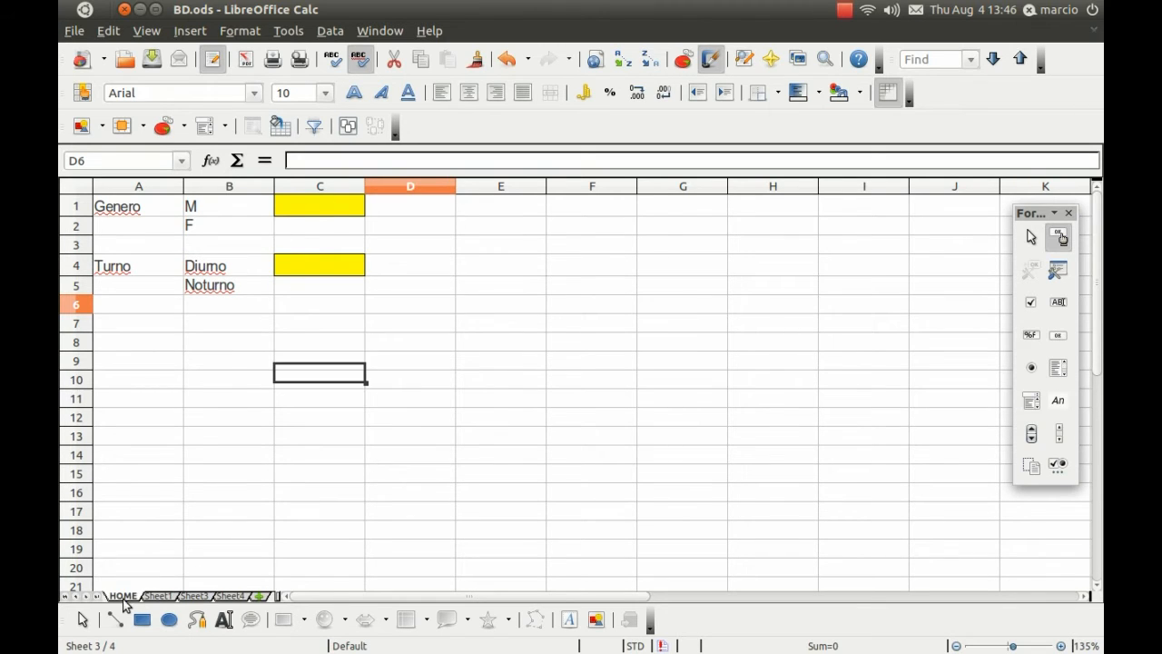
{"action": "left_click", "coordinate": [252, 237]}
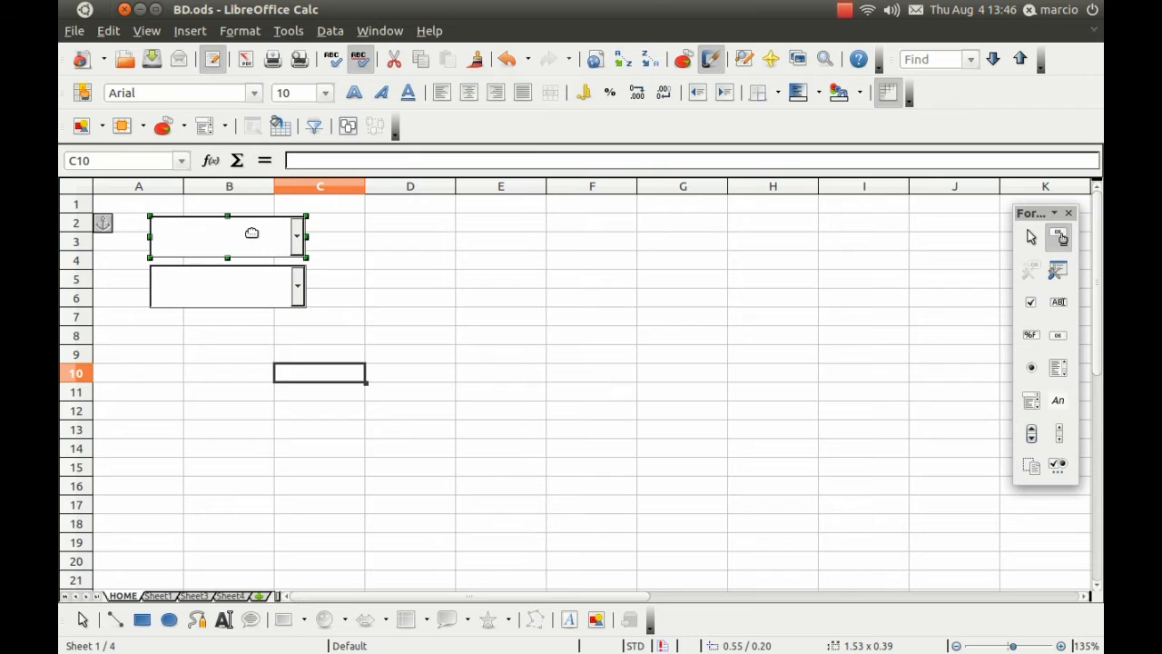
{"action": "left_click_drag", "start_coordinate": [268, 235], "coordinate": [483, 230]}
{"action": "left_click", "coordinate": [318, 229]}
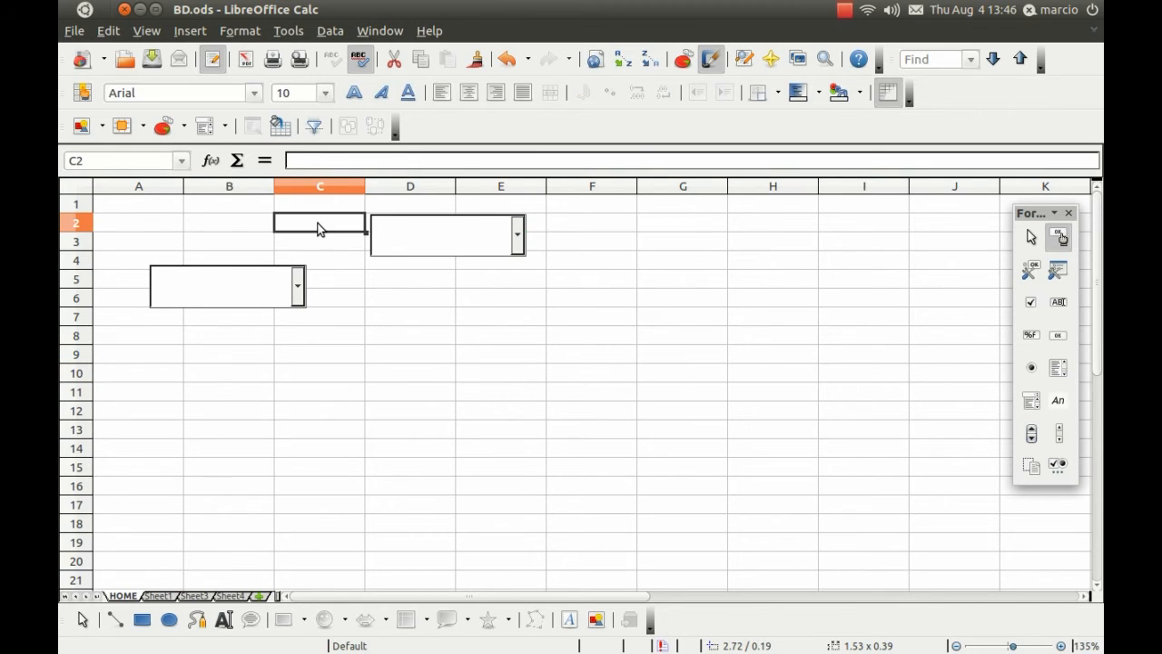
{"action": "type", "text": "Genero"}
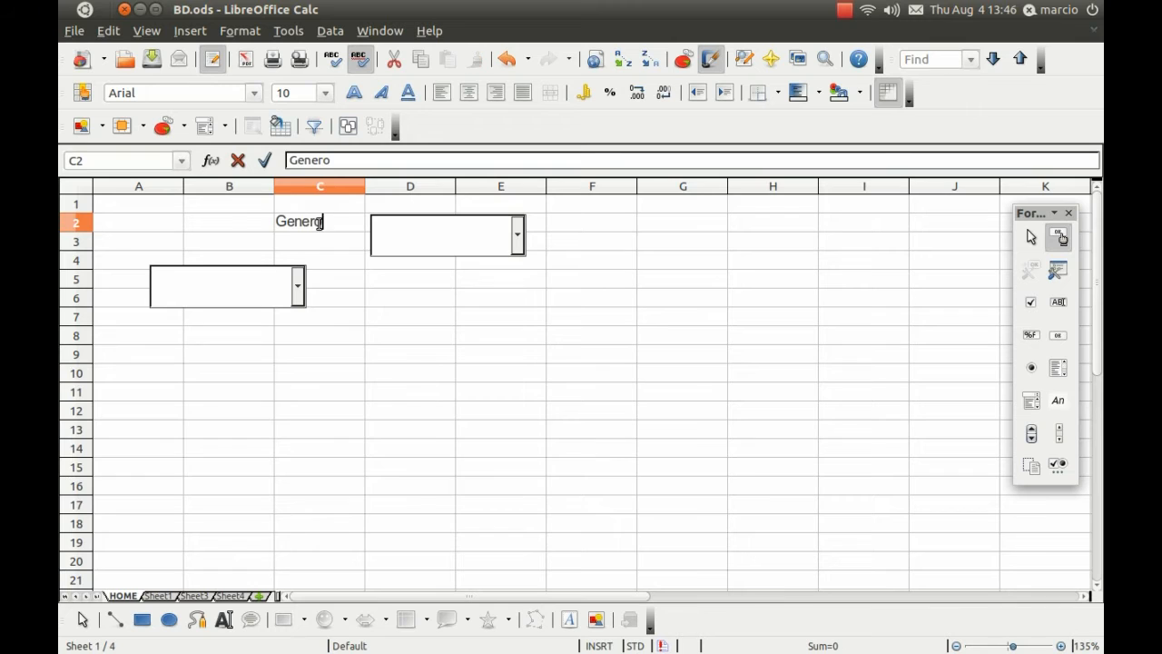
{"action": "left_click", "coordinate": [466, 323]}
Move the lower combo box to columns D–E at rows 5–7 and label it Turno in C5.
{"action": "left_click_drag", "start_coordinate": [291, 295], "coordinate": [500, 301]}
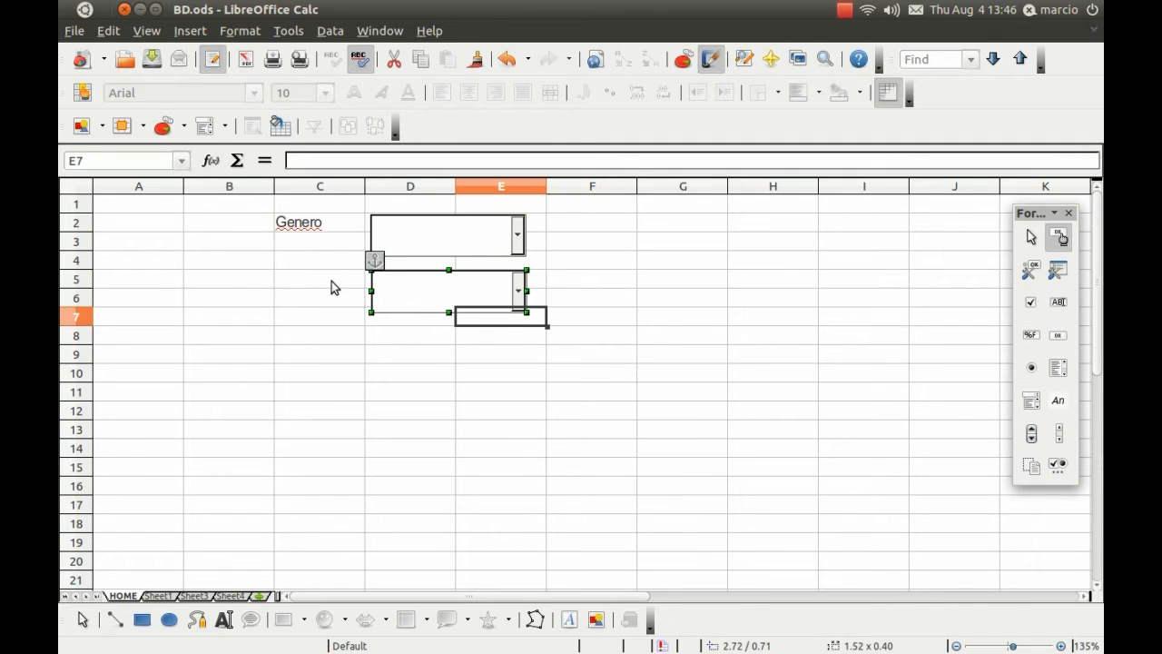
{"action": "left_click", "coordinate": [329, 281]}
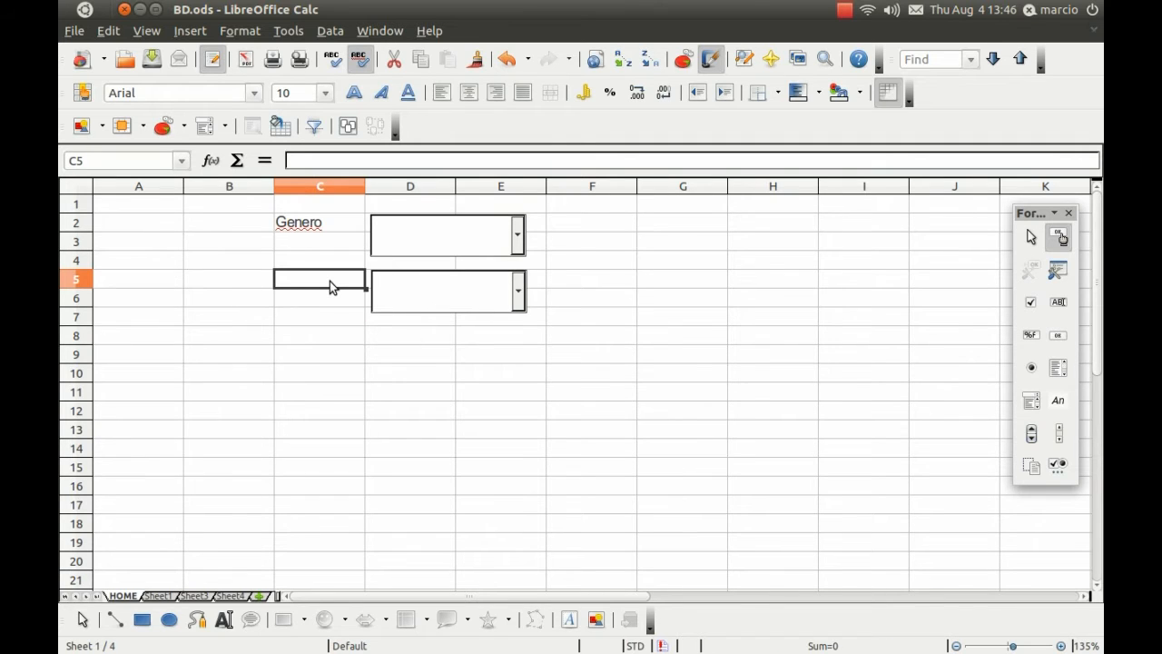
{"action": "type", "text": "Turno"}
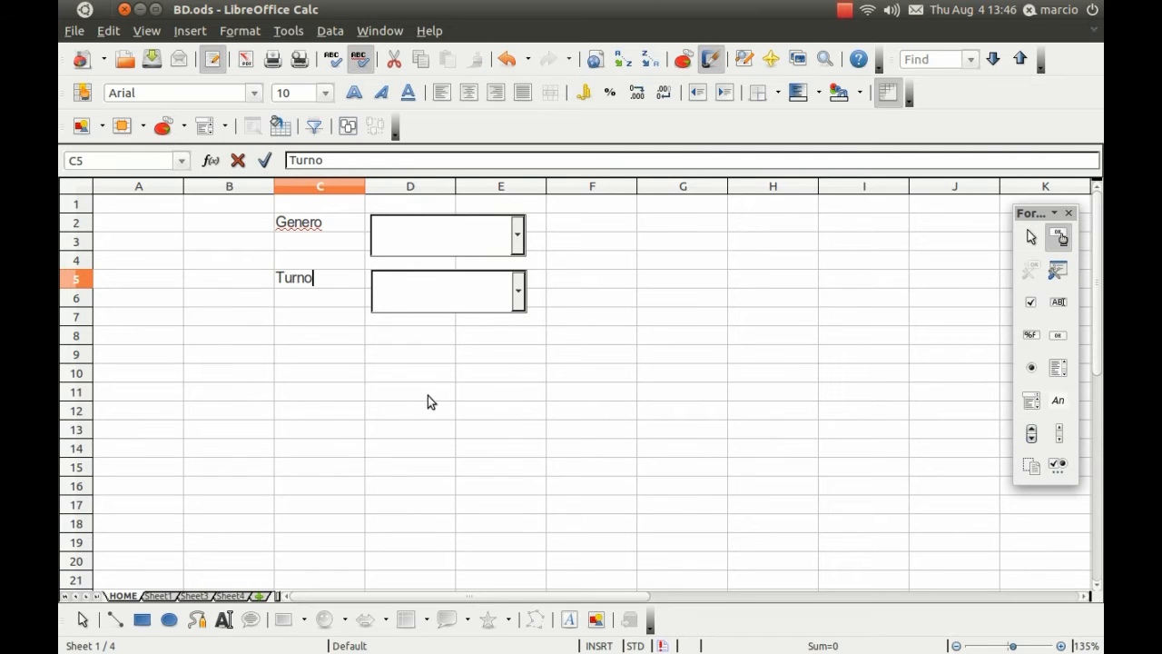
{"action": "left_click", "coordinate": [447, 375]}
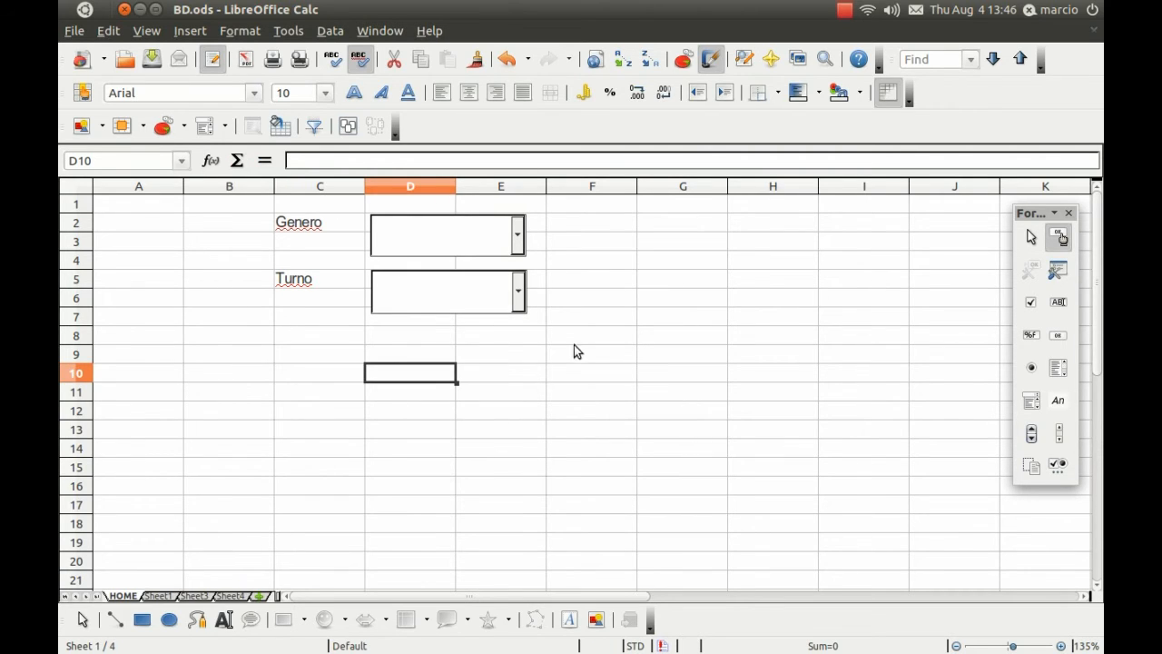
Move the upper combo box up to rows 1–3 and the lower one to rows 4–6, level with their labels.
{"action": "left_click", "coordinate": [488, 241]}
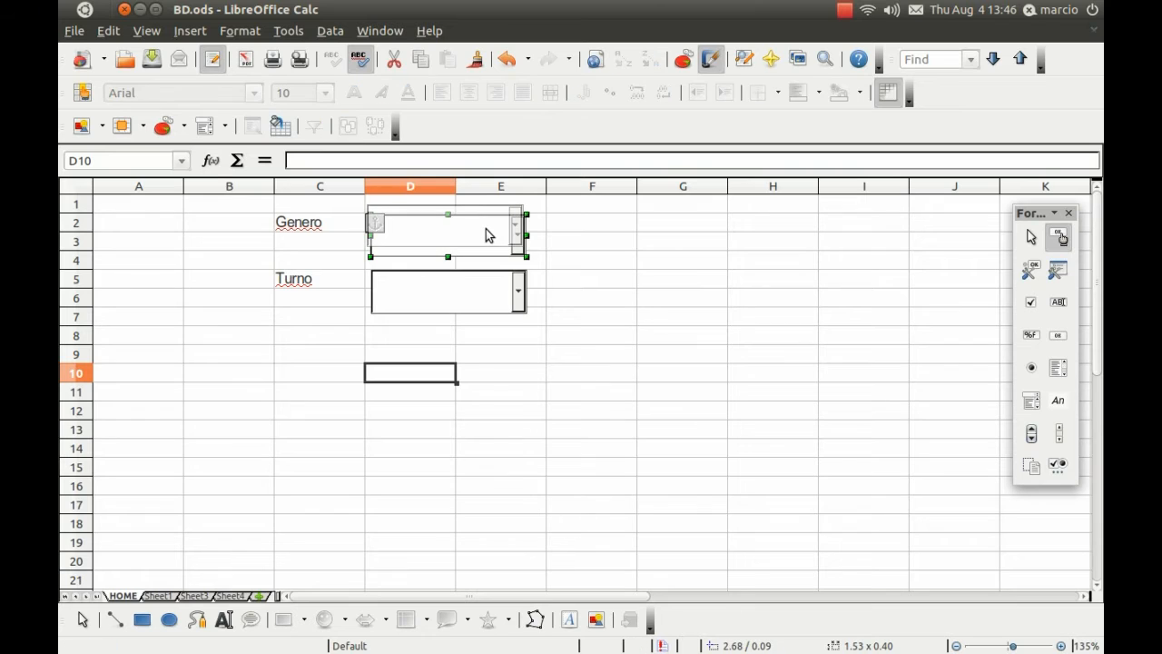
{"action": "left_click", "coordinate": [454, 275]}
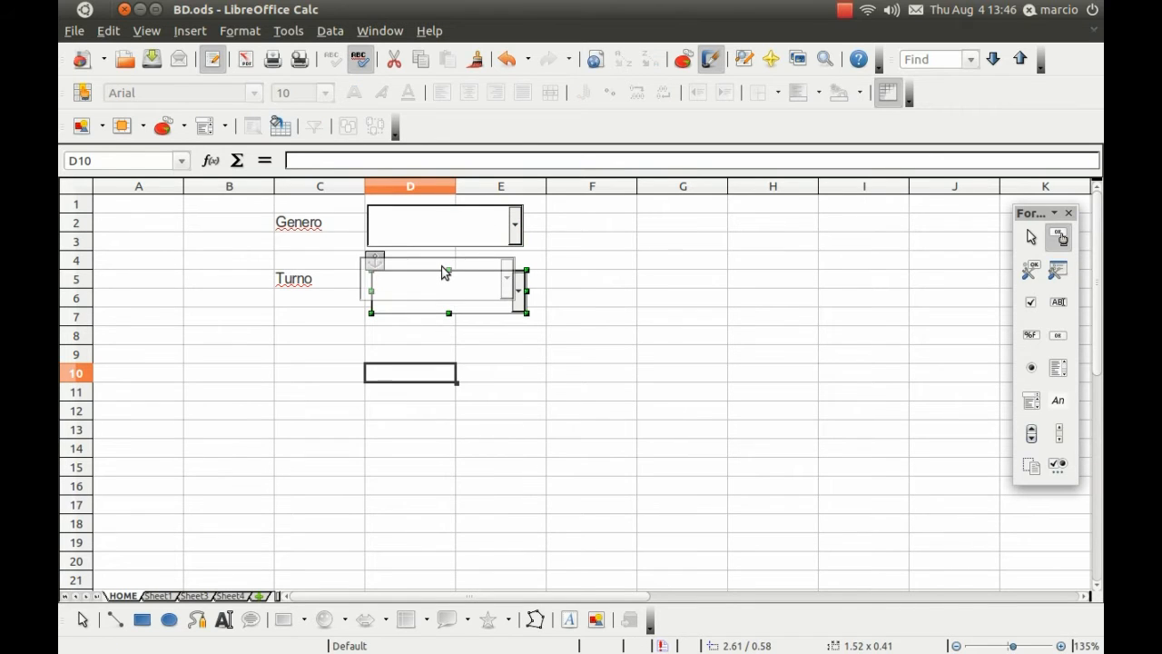
{"action": "left_click_drag", "start_coordinate": [450, 269], "coordinate": [448, 266]}
{"action": "left_click", "coordinate": [474, 340]}
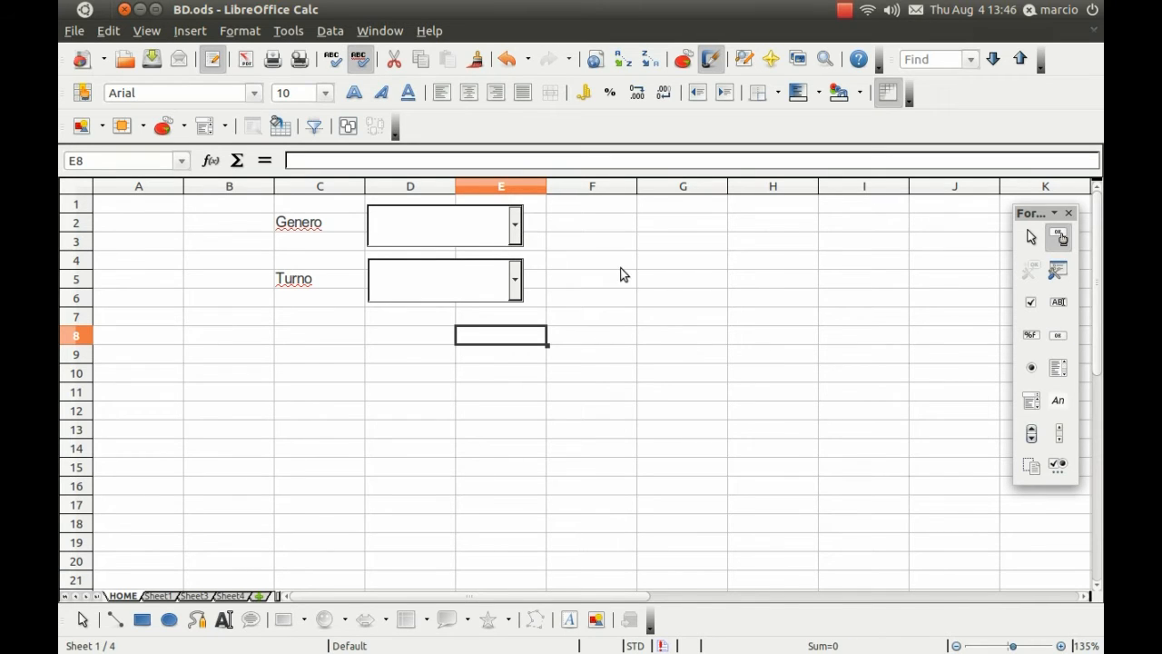
Open the data properties of the Genero combo box and look up cell C1 on Sheet3 as its link target.
{"action": "right_click", "coordinate": [482, 236]}
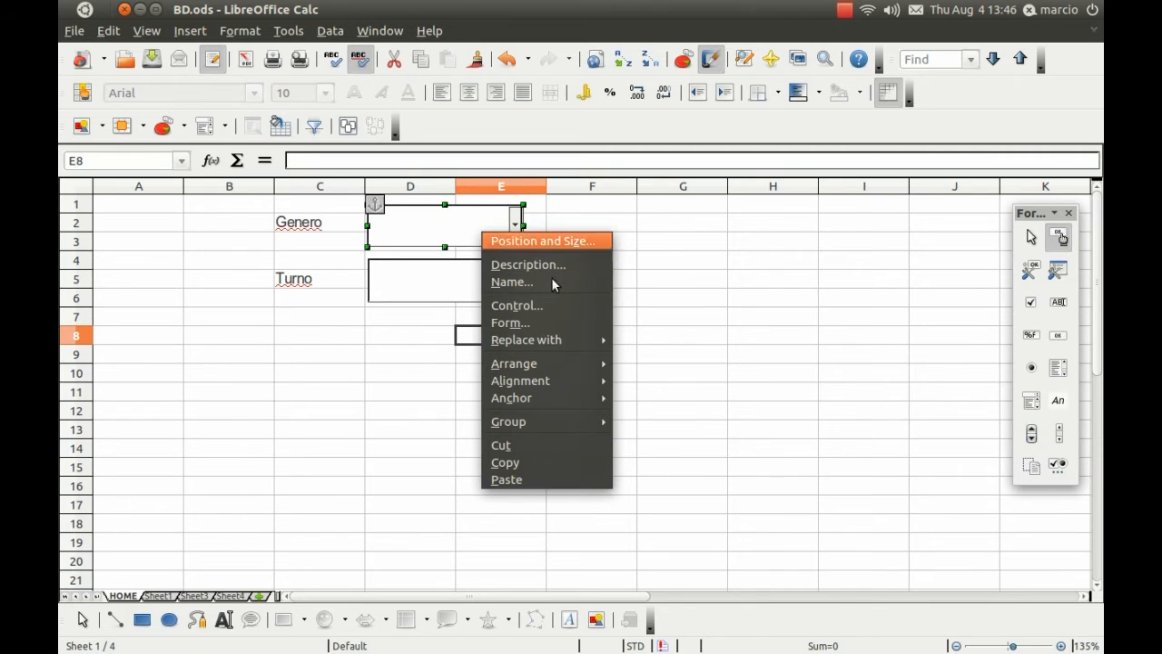
{"action": "left_click", "coordinate": [572, 307]}
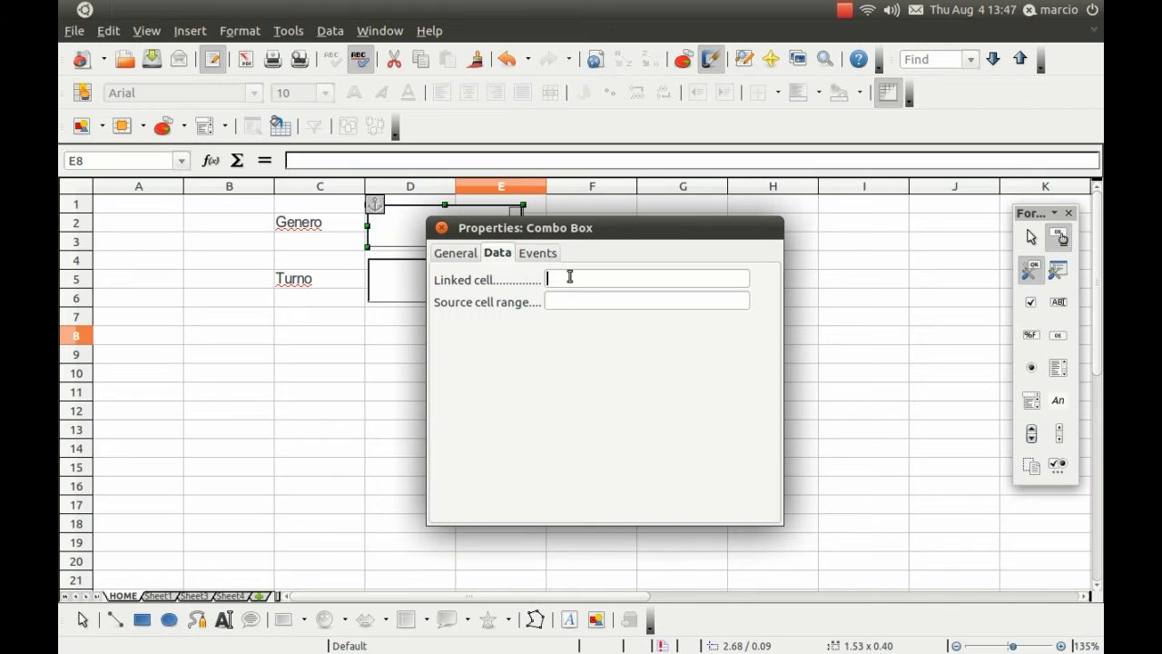
{"action": "left_click_drag", "start_coordinate": [591, 229], "coordinate": [746, 216]}
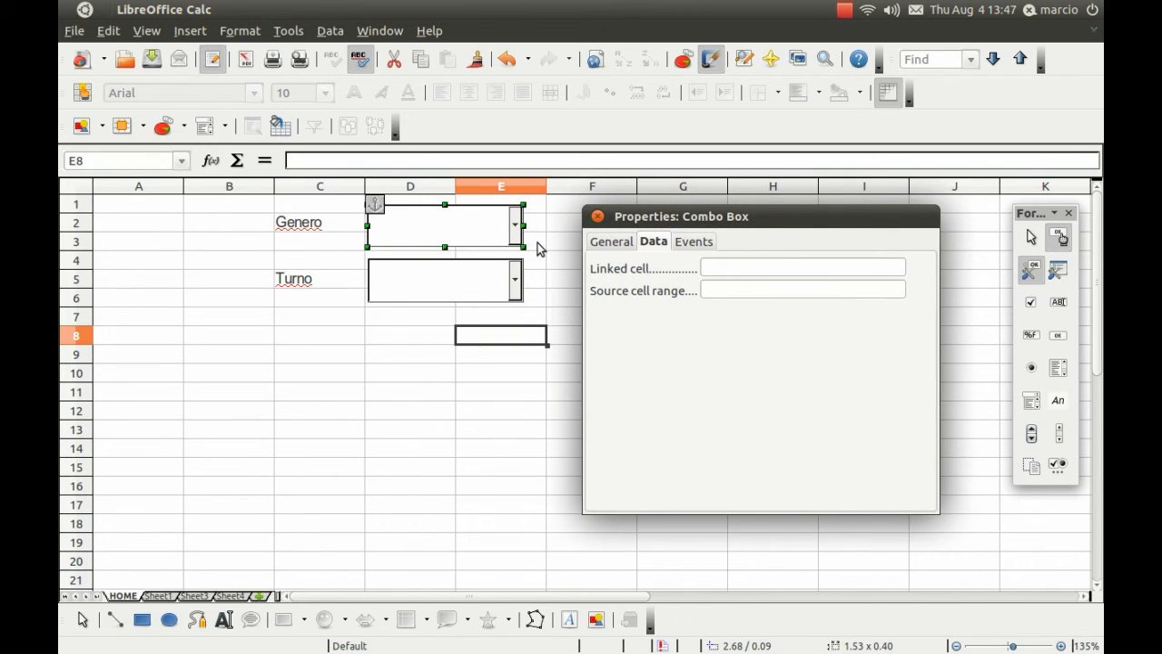
{"action": "left_click", "coordinate": [732, 273]}
{"action": "left_click", "coordinate": [194, 597]}
{"action": "left_click", "coordinate": [308, 208]}
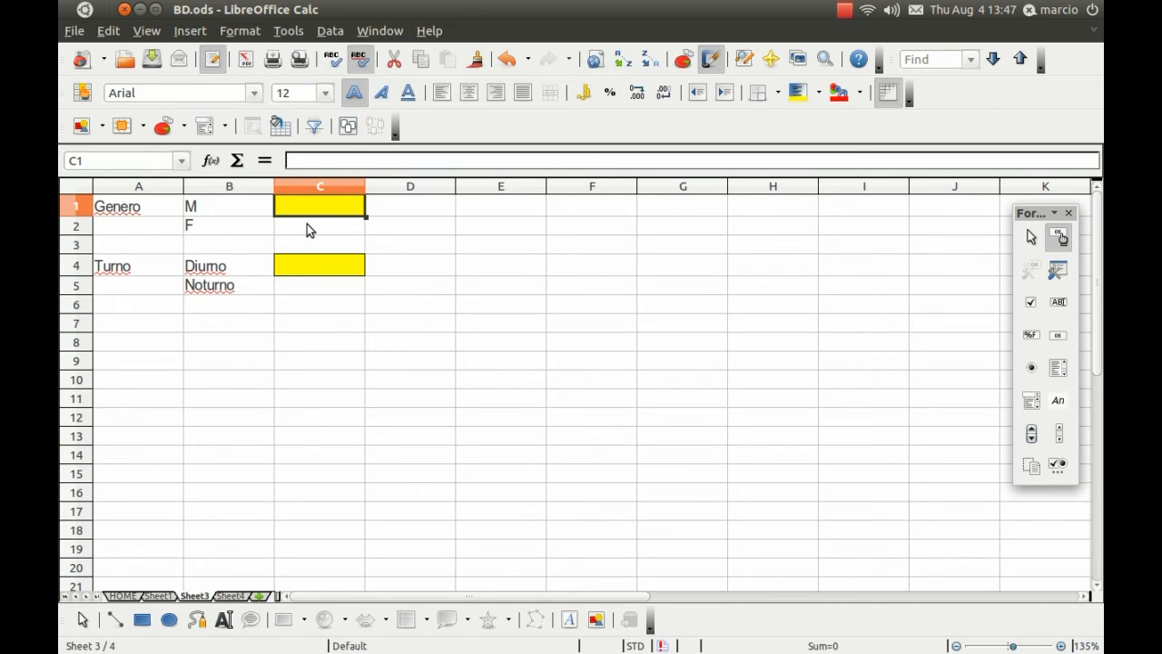
{"action": "left_click", "coordinate": [123, 595]}
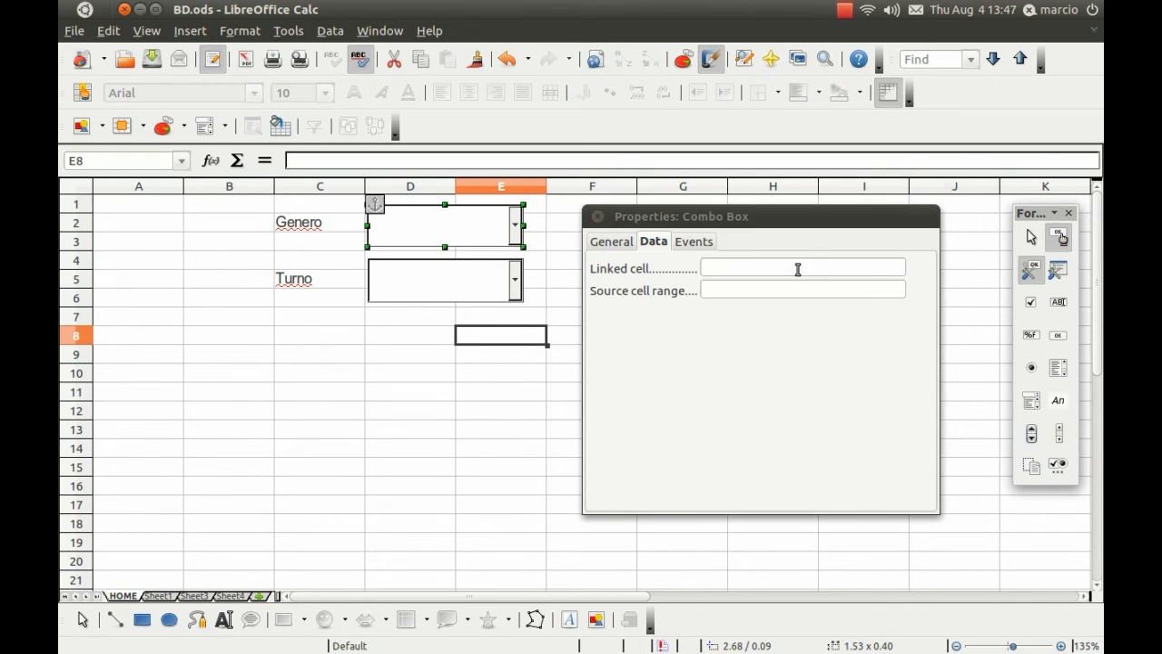
Try to link the Genero combo box to a Sheet3 cell using a reference that starts with Sheet3!
{"action": "left_click", "coordinate": [797, 269]}
{"action": "type", "text": "Sheet3!"}
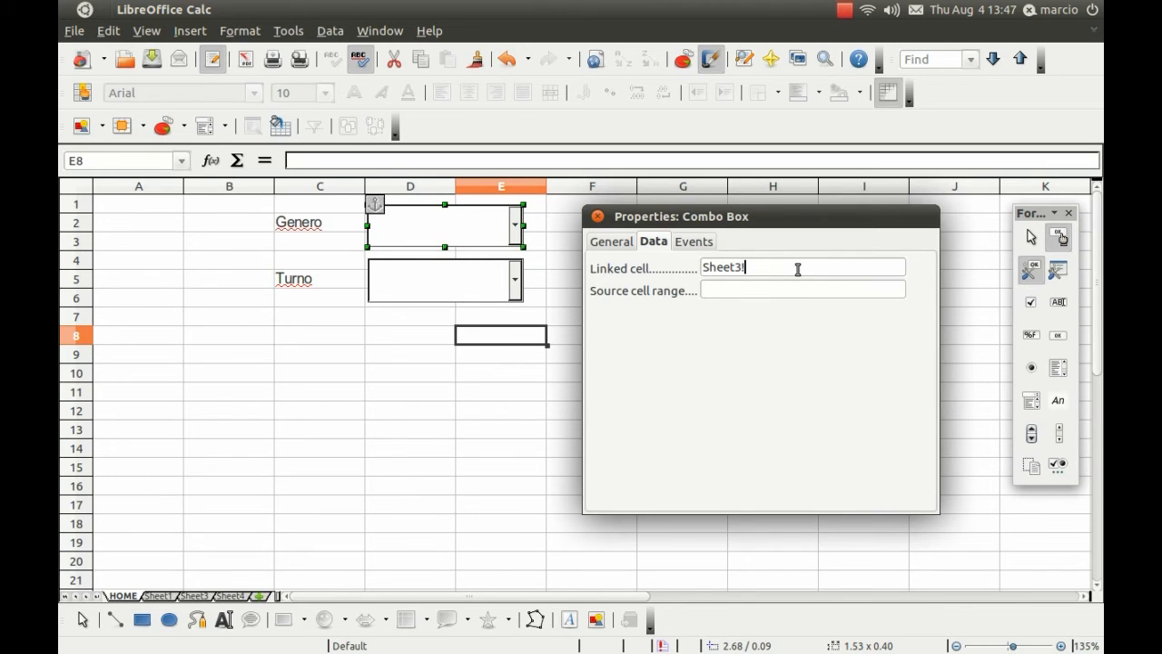
{"action": "type", "text": "c"}
{"action": "key", "text": "Tab"}
{"action": "left_click", "coordinate": [488, 231]}
{"action": "left_click", "coordinate": [738, 268]}
{"action": "left_click", "coordinate": [554, 228]}
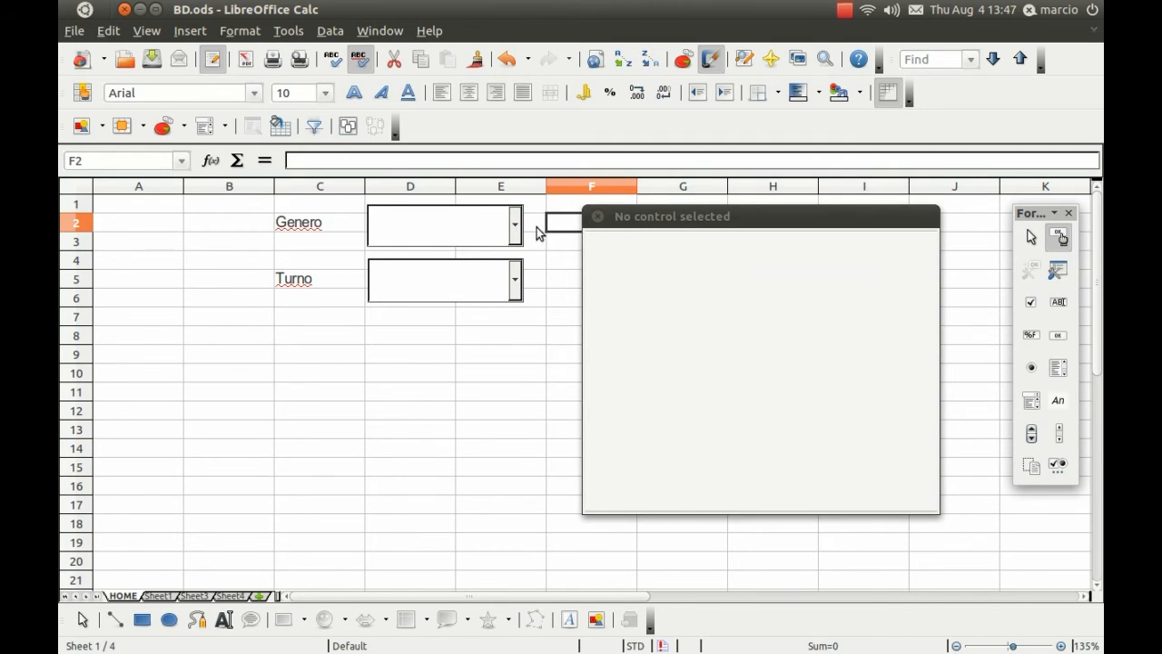
Set the linked cell of the Genero combo box to Sheet3.C1.
{"action": "left_click", "coordinate": [502, 232]}
{"action": "left_click_drag", "start_coordinate": [741, 223], "coordinate": [755, 327]}
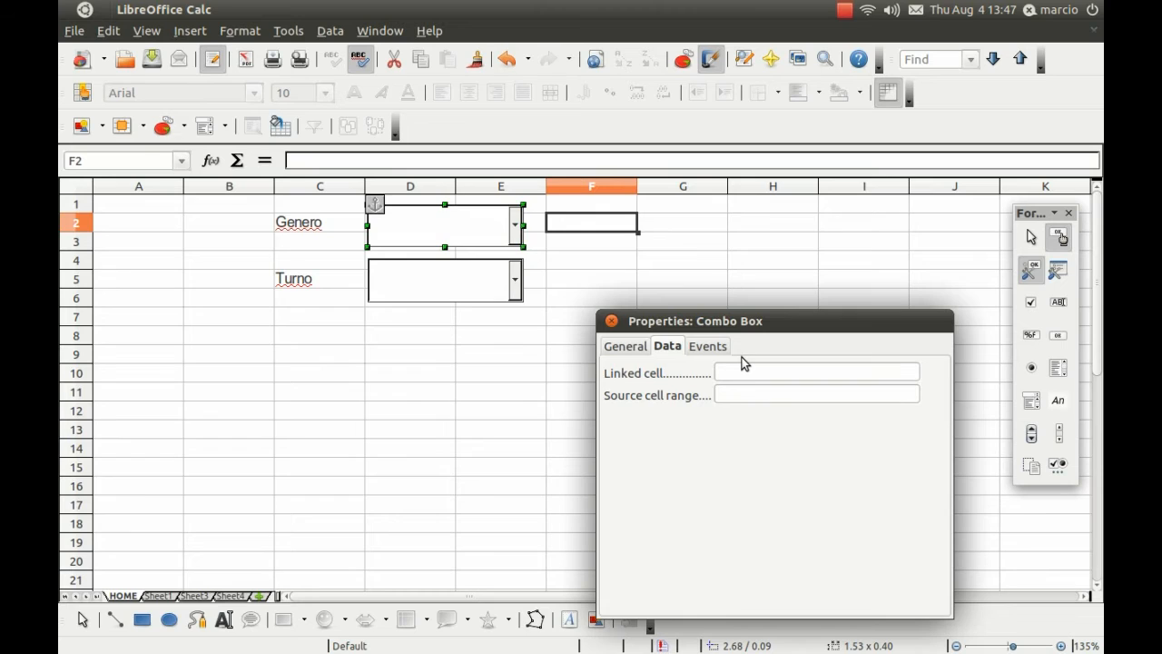
{"action": "left_click", "coordinate": [745, 372]}
{"action": "type", "text": "Sheet3.c1"}
{"action": "key", "text": "Tab"}
Examine the sheet name and dot separator in the Genero linked-cell reference and compare it with cell C1 on Sheet3.
{"action": "left_click", "coordinate": [757, 371]}
{"action": "key", "text": "BackSpace"}
{"action": "type", "text": "."}
{"action": "key", "text": "shift+Left"}
{"action": "key", "text": "shift+Left"}
{"action": "key", "text": "shift+Left"}
{"action": "key", "text": "shift+Left"}
{"action": "key", "text": "shift+Left"}
{"action": "key", "text": "shift+Left"}
{"action": "left_click", "coordinate": [196, 596]}
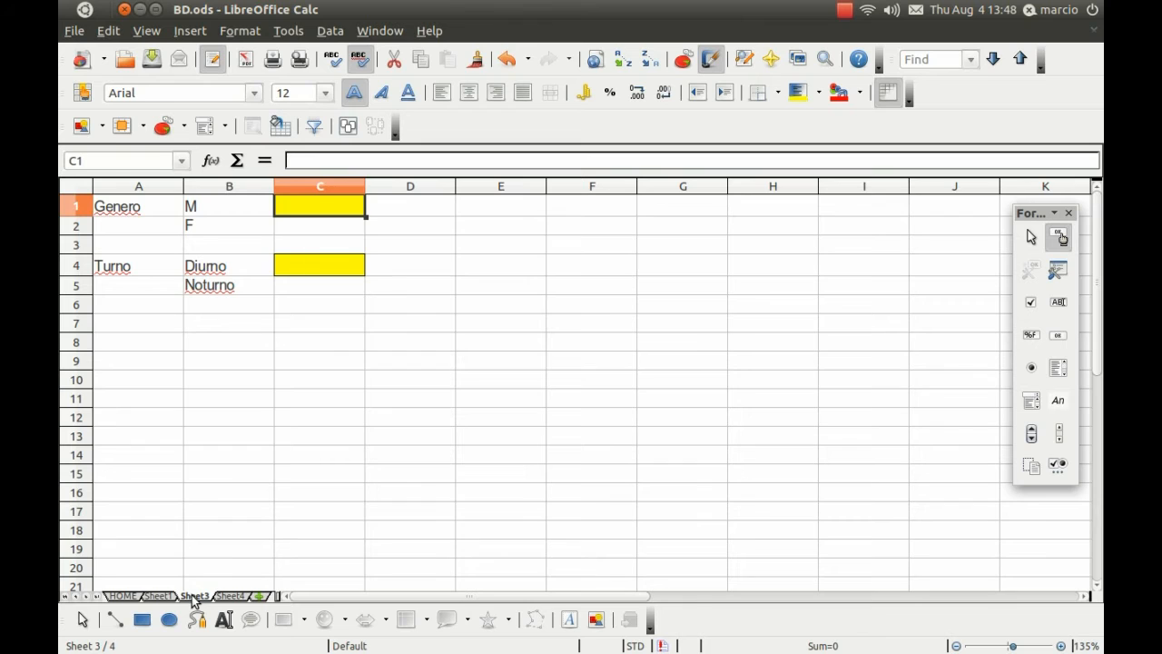
{"action": "left_click", "coordinate": [122, 596]}
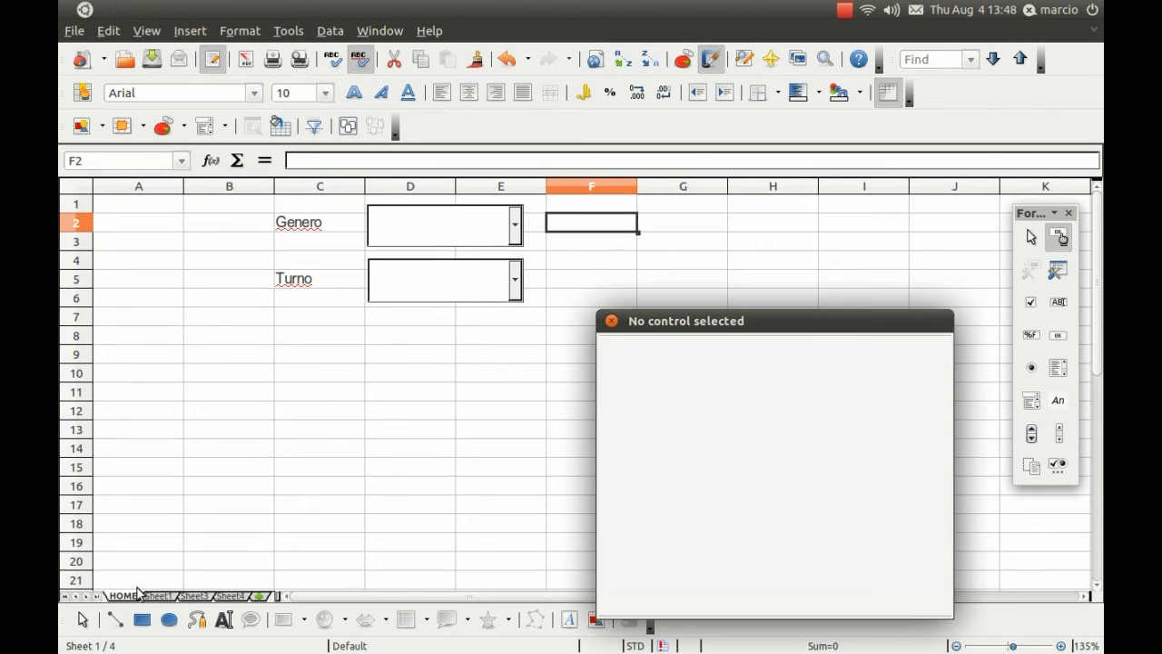
{"action": "left_click", "coordinate": [417, 241]}
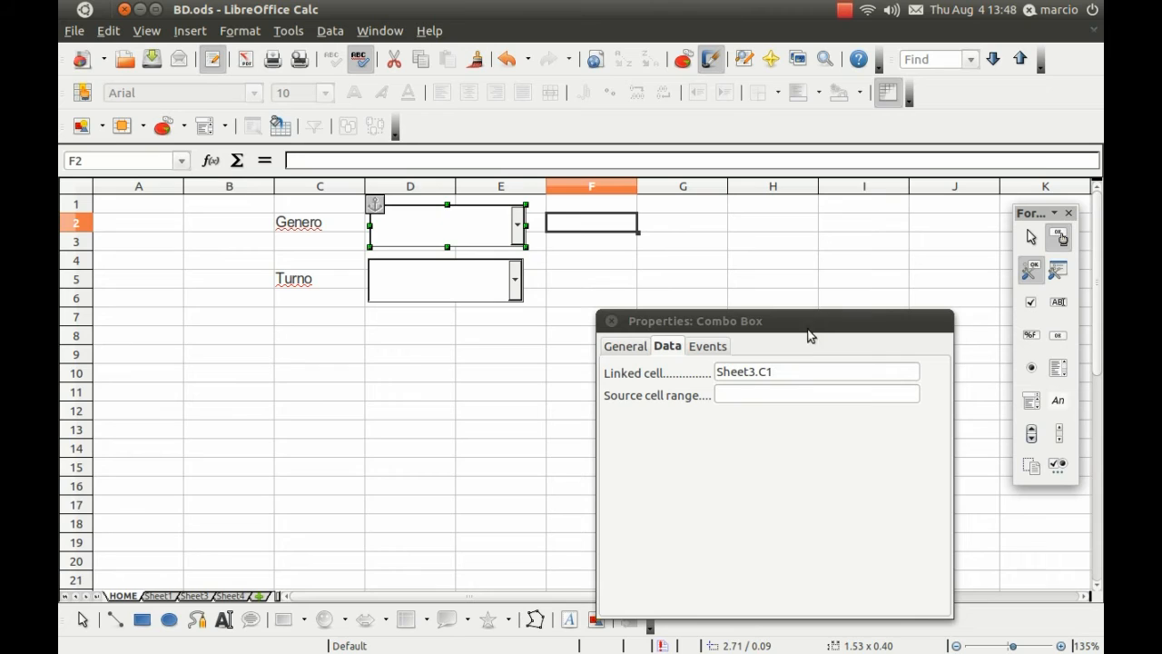
Look up the Genero options on Sheet3 and set the Genero combo box's source cell range to Sheet3.B1:B2.
{"action": "left_click", "coordinate": [758, 394]}
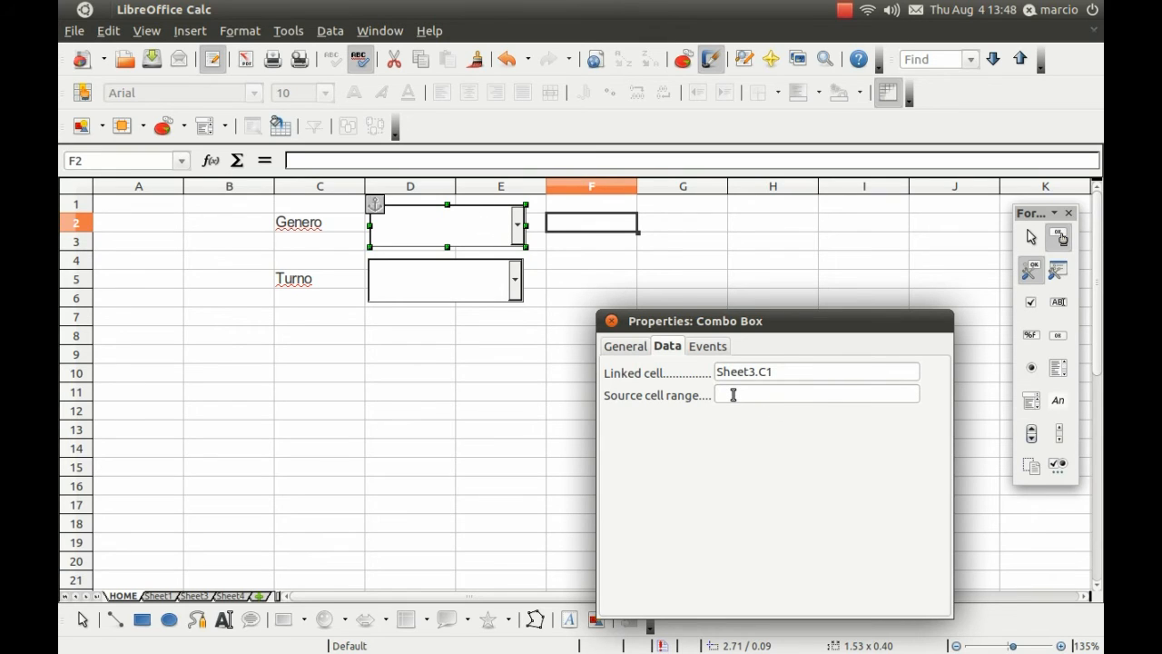
{"action": "type", "text": "Sheet3."}
{"action": "left_click", "coordinate": [196, 597]}
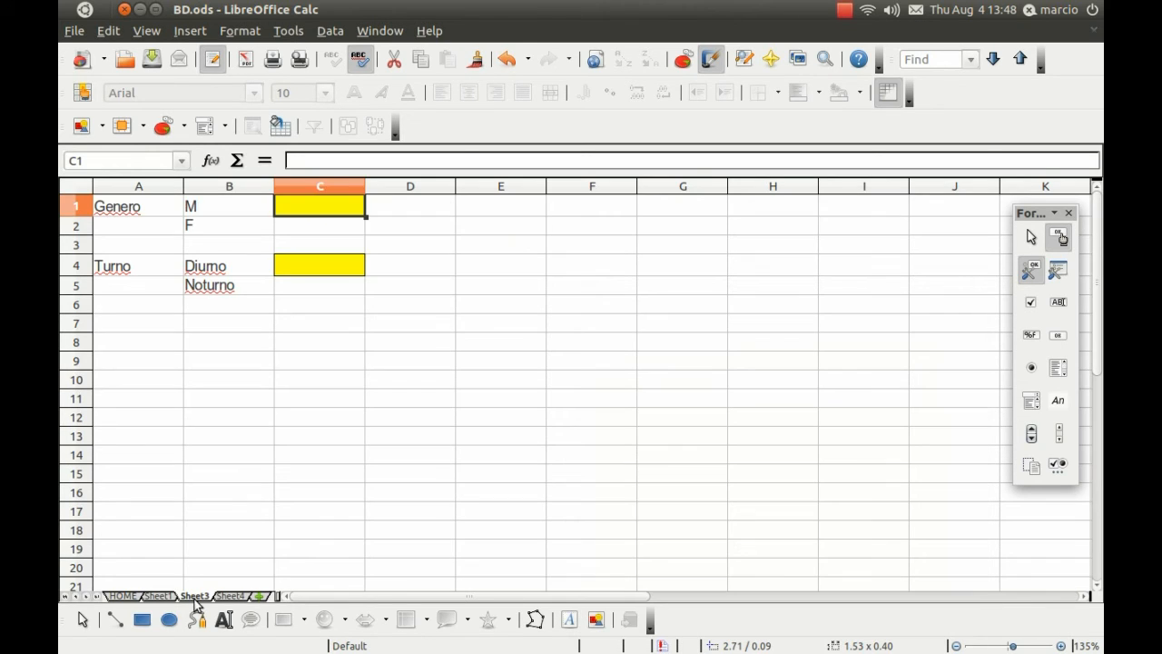
{"action": "left_click", "coordinate": [232, 202]}
{"action": "left_click_drag", "start_coordinate": [234, 223], "coordinate": [241, 229]}
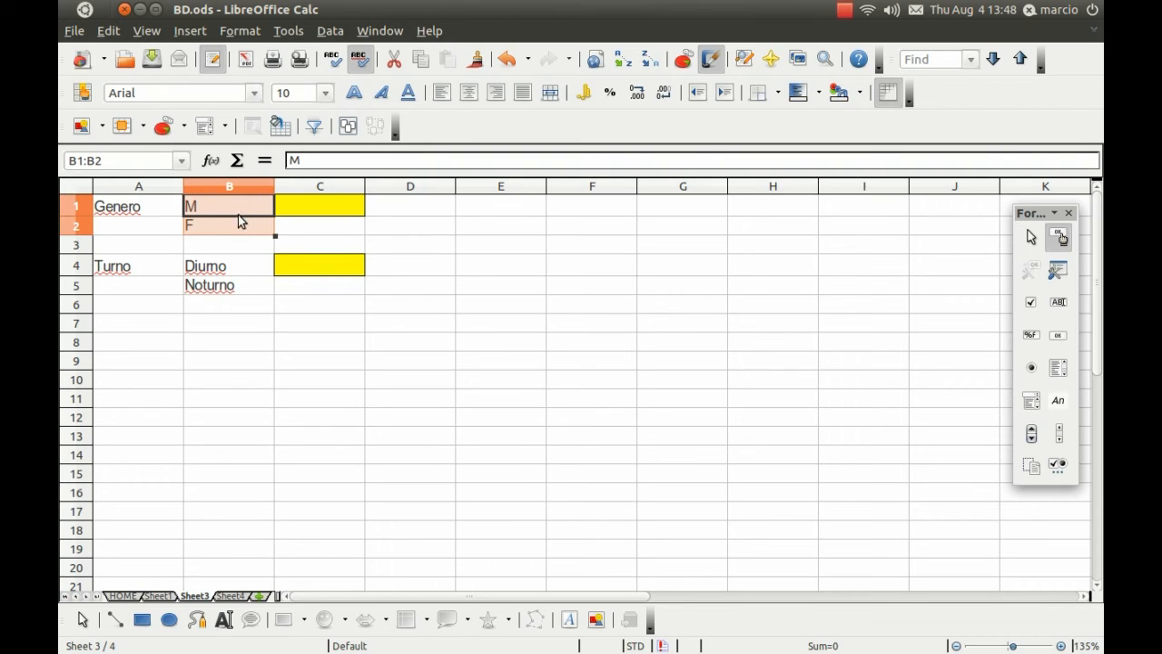
{"action": "left_click", "coordinate": [135, 596]}
{"action": "left_click", "coordinate": [464, 230]}
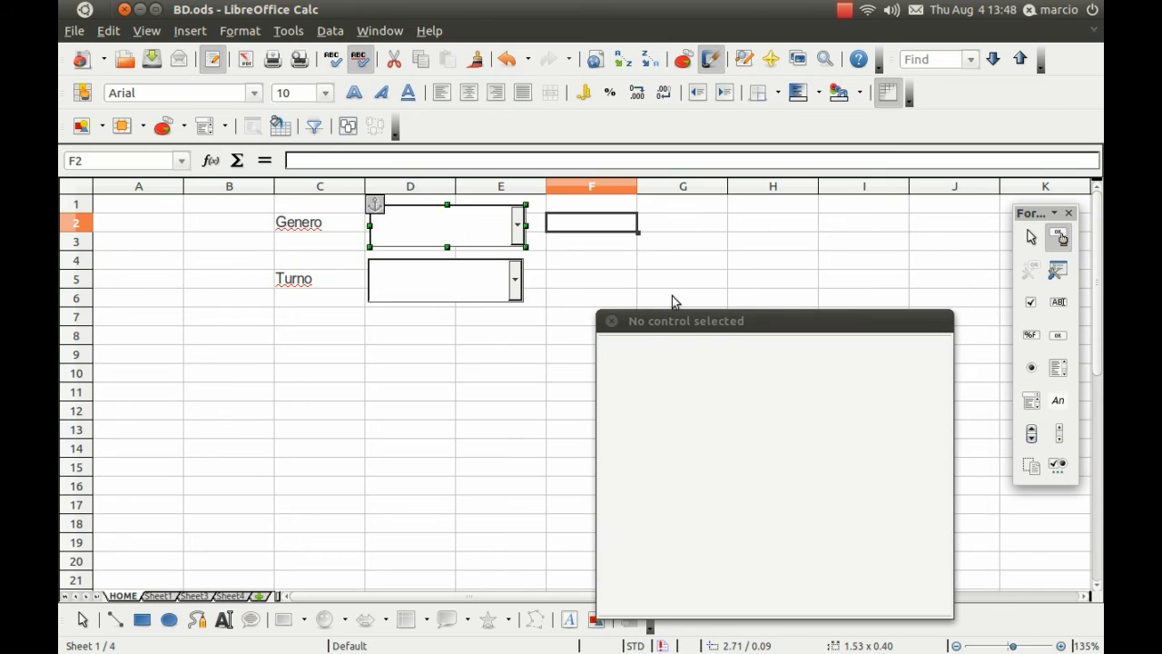
{"action": "left_click", "coordinate": [753, 394]}
{"action": "type", "text": "Sheet3.b1:b2"}
{"action": "key", "text": "Return"}
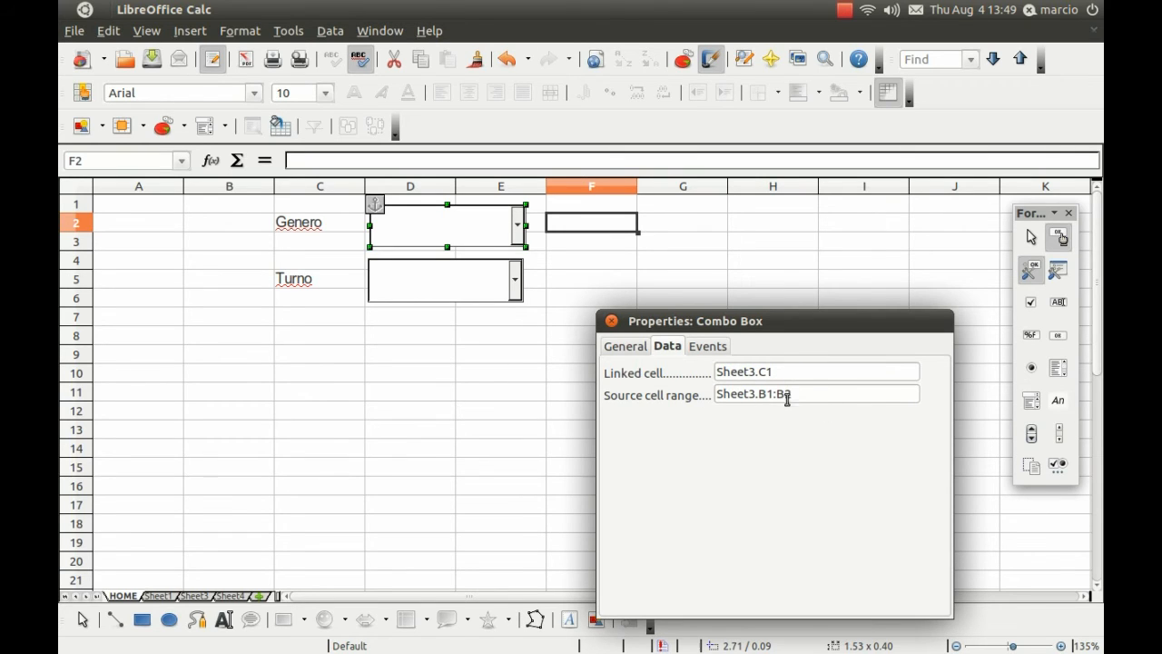
Close the combo box properties and turn off form design mode.
{"action": "left_click", "coordinate": [612, 322]}
{"action": "left_click", "coordinate": [640, 263]}
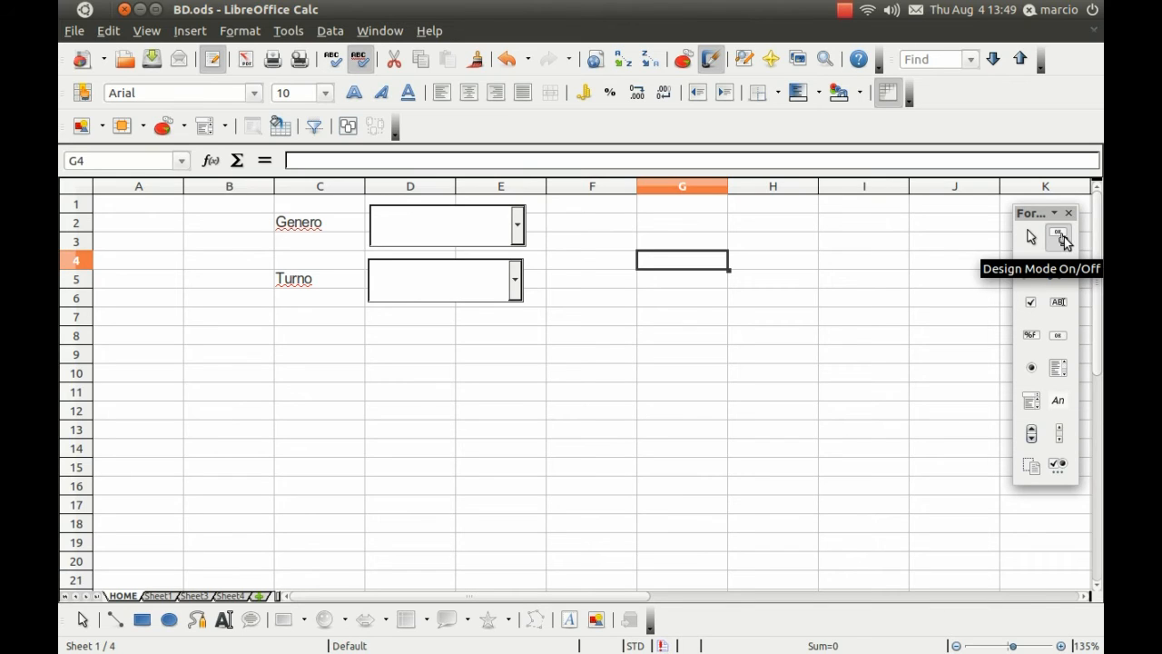
{"action": "left_click", "coordinate": [1062, 240]}
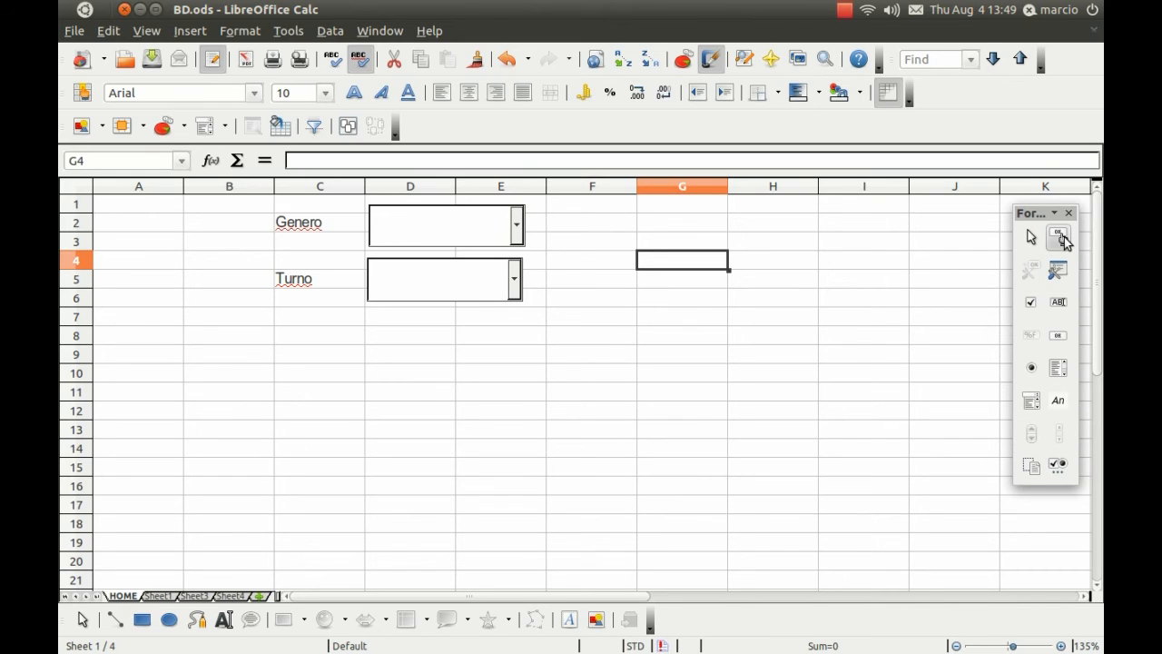
{"action": "left_click", "coordinate": [1062, 240]}
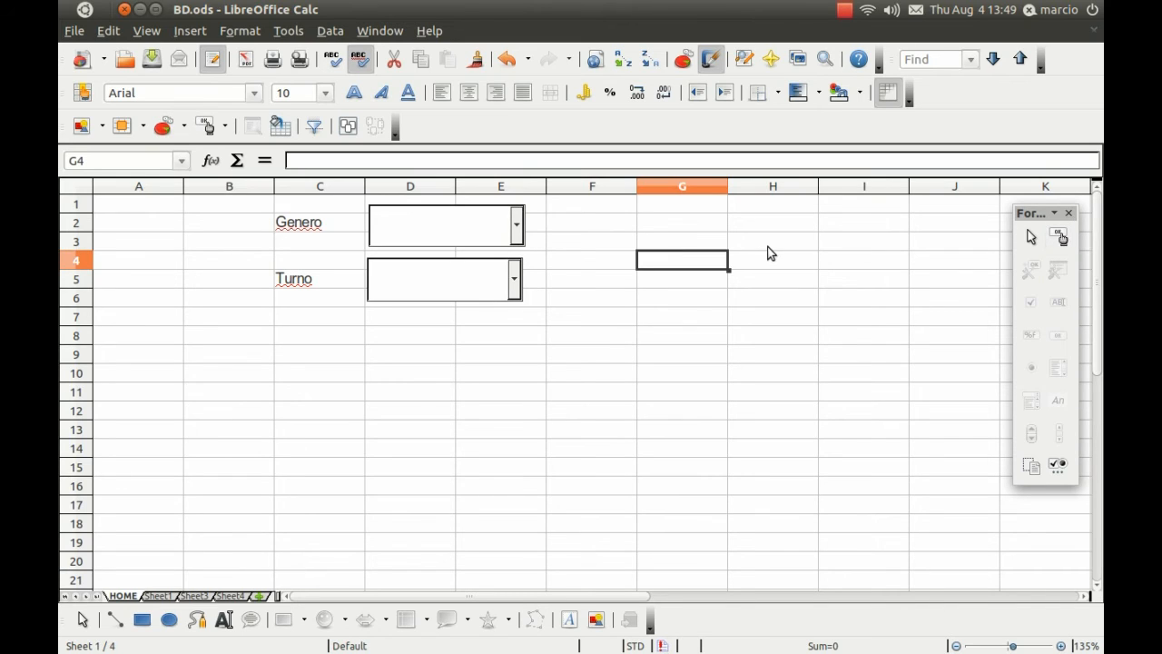
Choose M in the Genero combo box and check the linked cell C1 on Sheet3.
{"action": "left_click", "coordinate": [518, 229]}
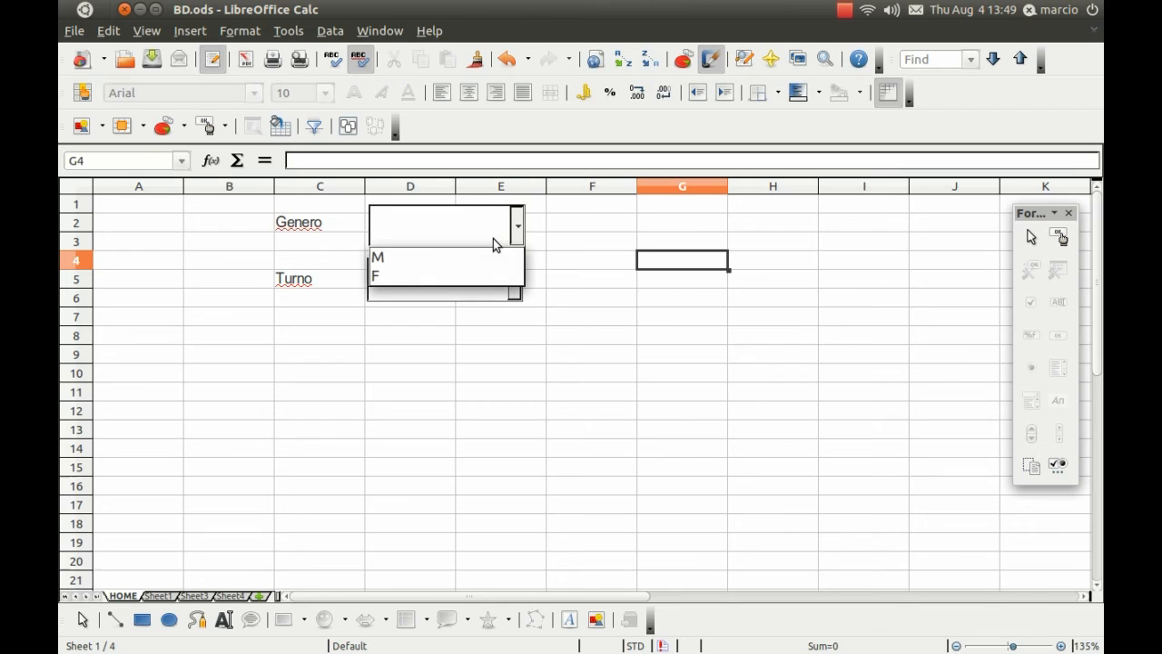
{"action": "left_click", "coordinate": [450, 261]}
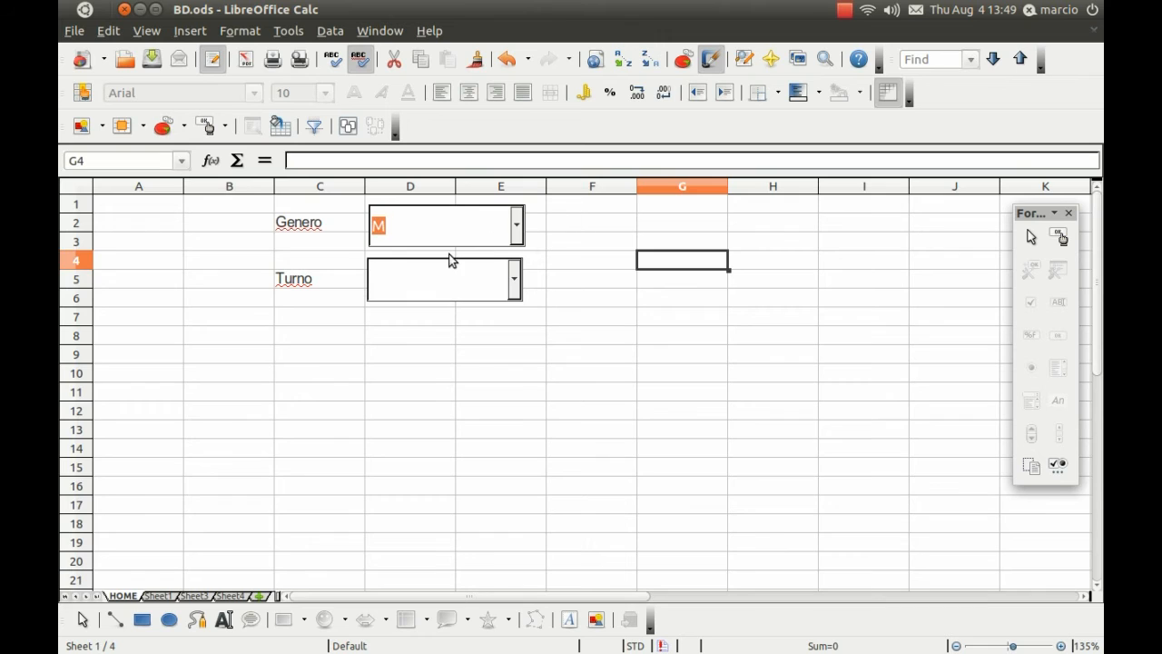
{"action": "left_click", "coordinate": [208, 596]}
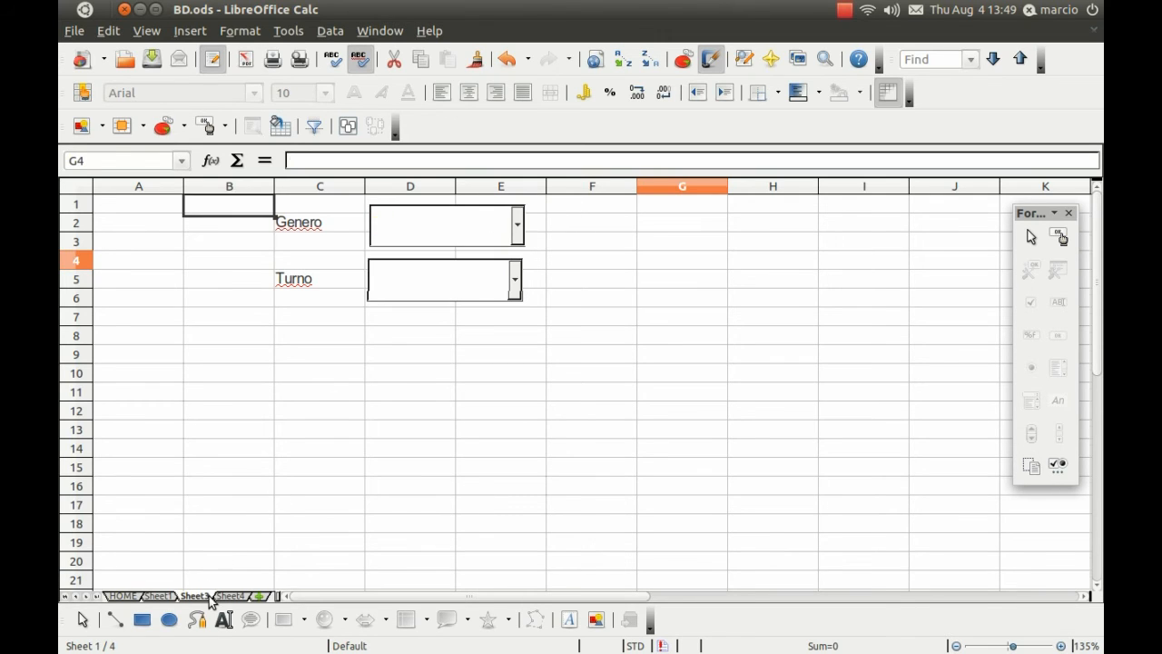
{"action": "left_click", "coordinate": [314, 204]}
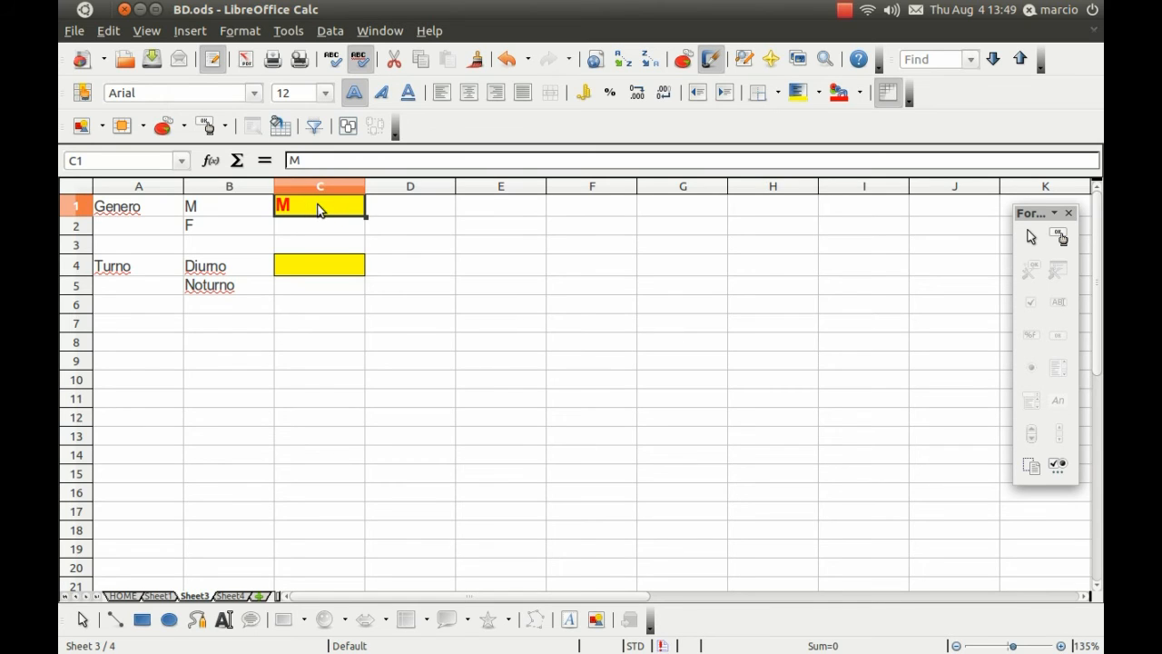
On HOME, choose F in the Genero combo box, check linked cell C1 on Sheet3, and return to HOME.
{"action": "left_click", "coordinate": [109, 597]}
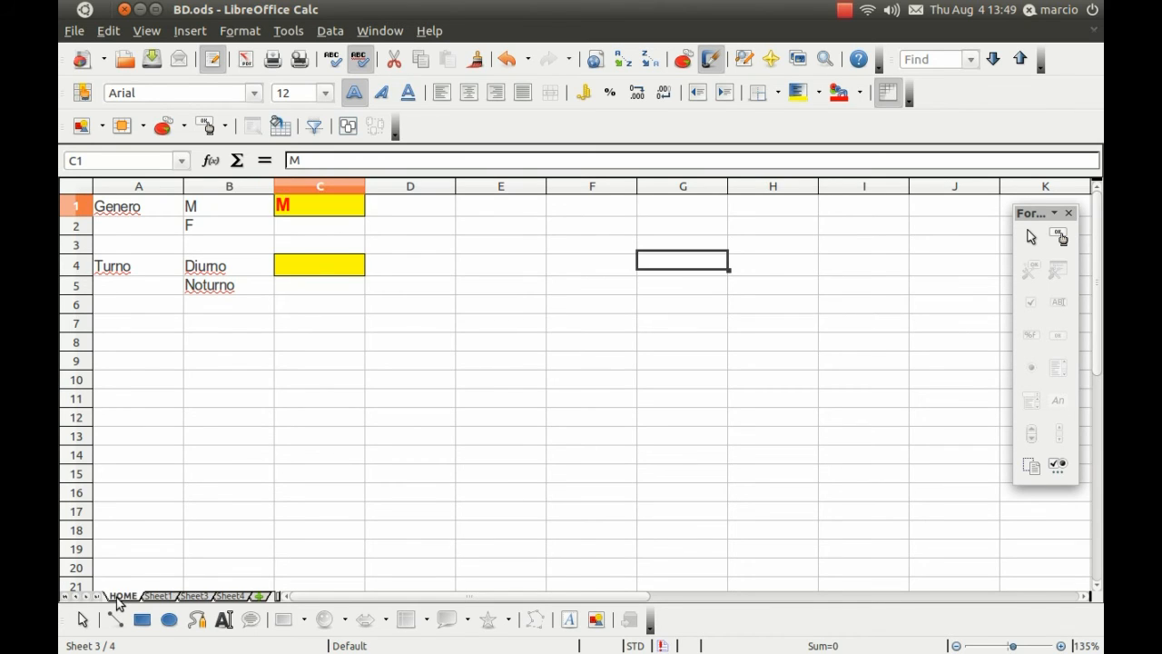
{"action": "left_click", "coordinate": [515, 235]}
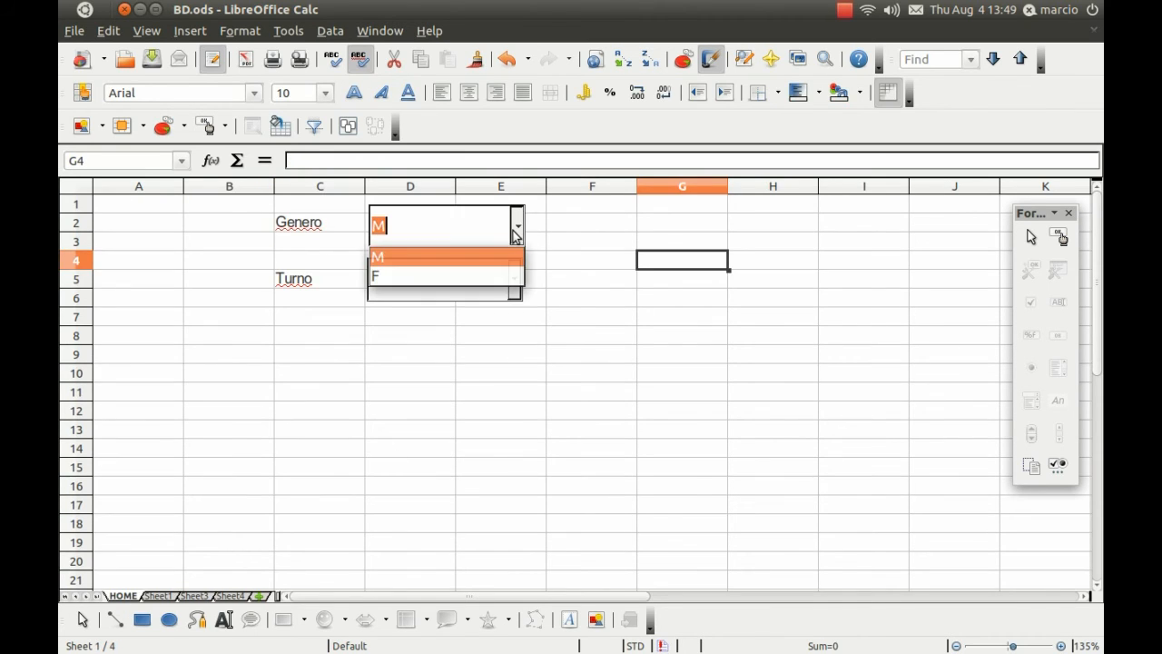
{"action": "left_click", "coordinate": [415, 277]}
{"action": "left_click", "coordinate": [195, 597]}
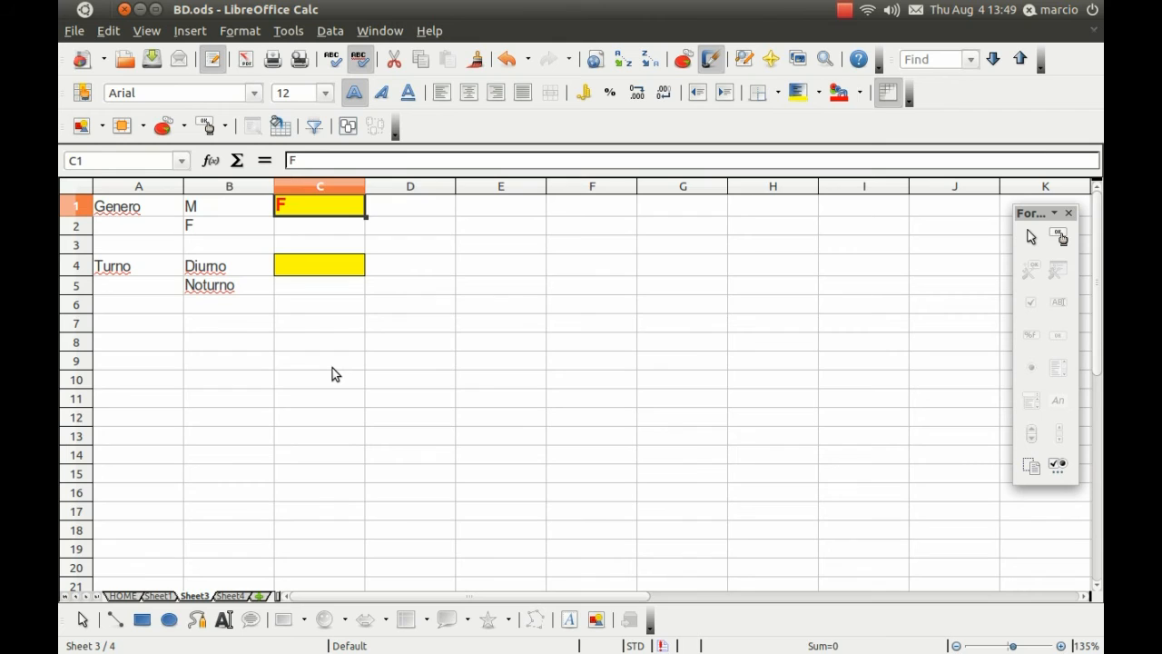
{"action": "left_click", "coordinate": [122, 597]}
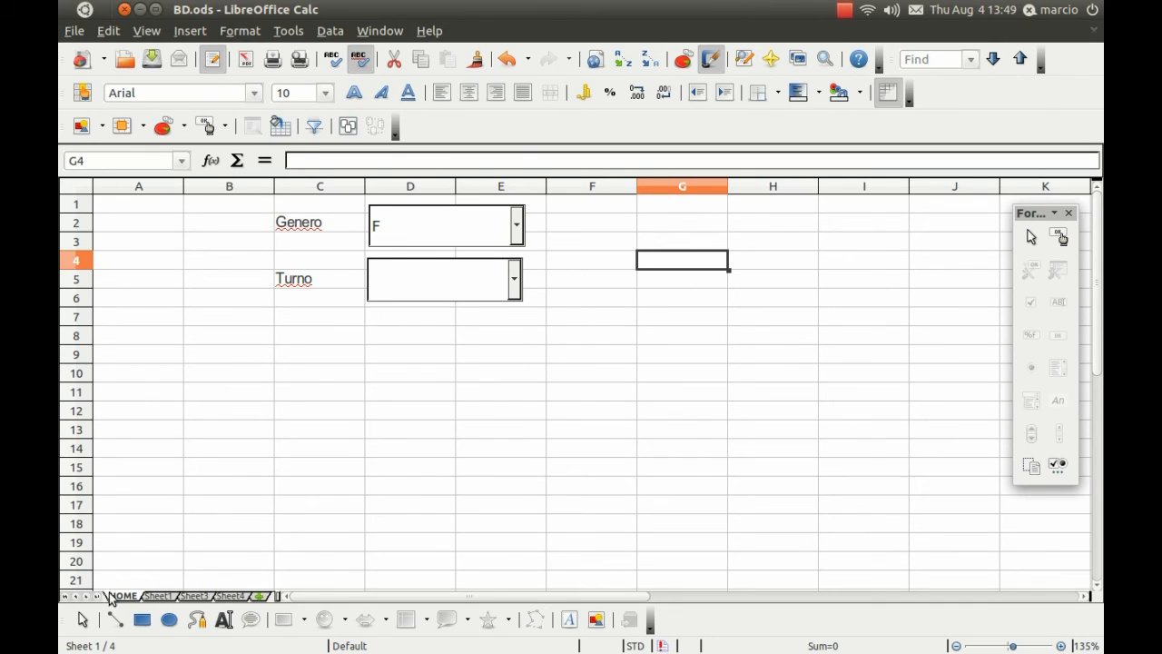
Look through Sheet1, Sheet3 and Sheet4 to review the workbook's data and option lists, and return to HOME.
{"action": "left_click", "coordinate": [158, 597]}
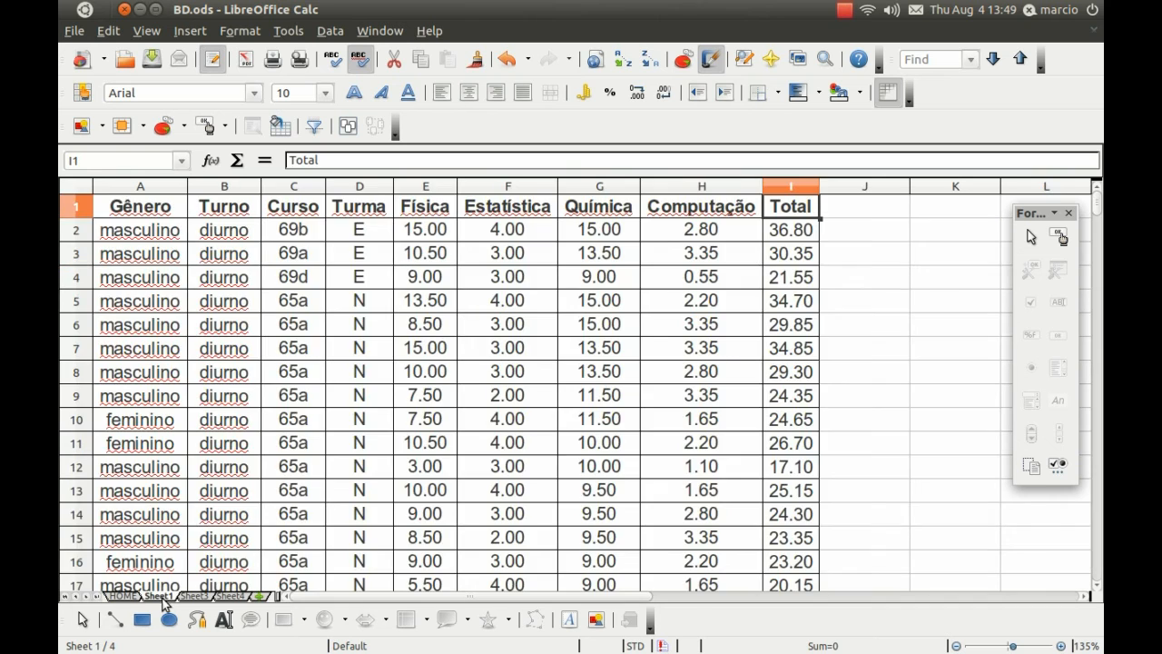
{"action": "left_click", "coordinate": [193, 596]}
{"action": "left_click", "coordinate": [214, 596]}
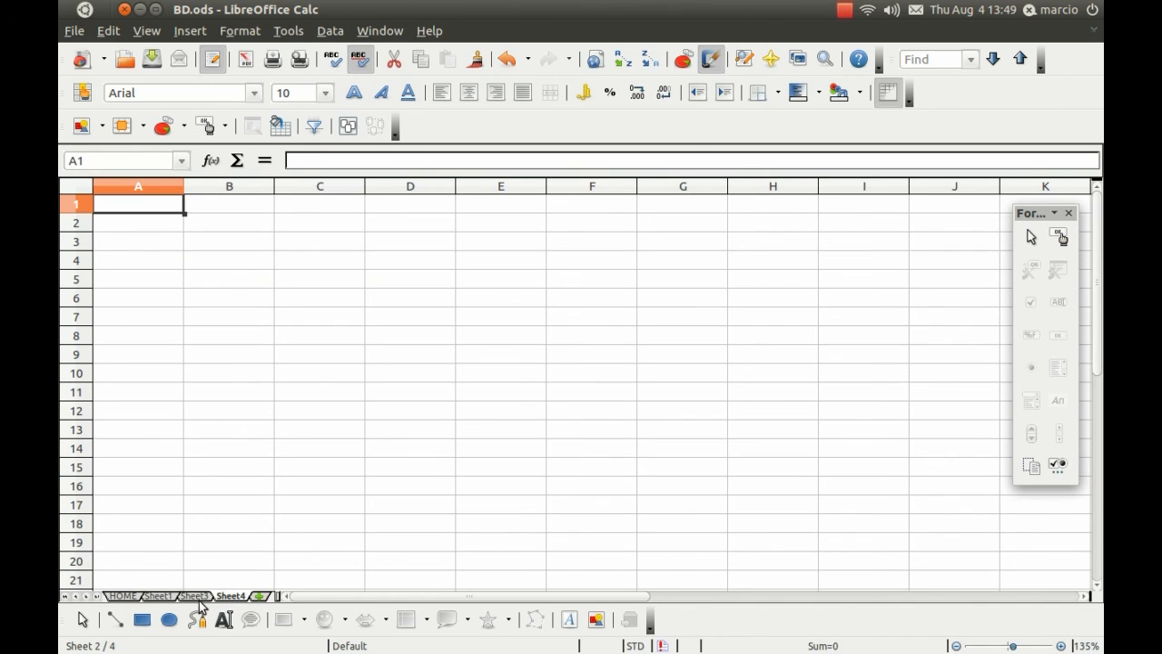
{"action": "left_click", "coordinate": [197, 598]}
{"action": "left_click", "coordinate": [165, 600]}
{"action": "left_click", "coordinate": [192, 597]}
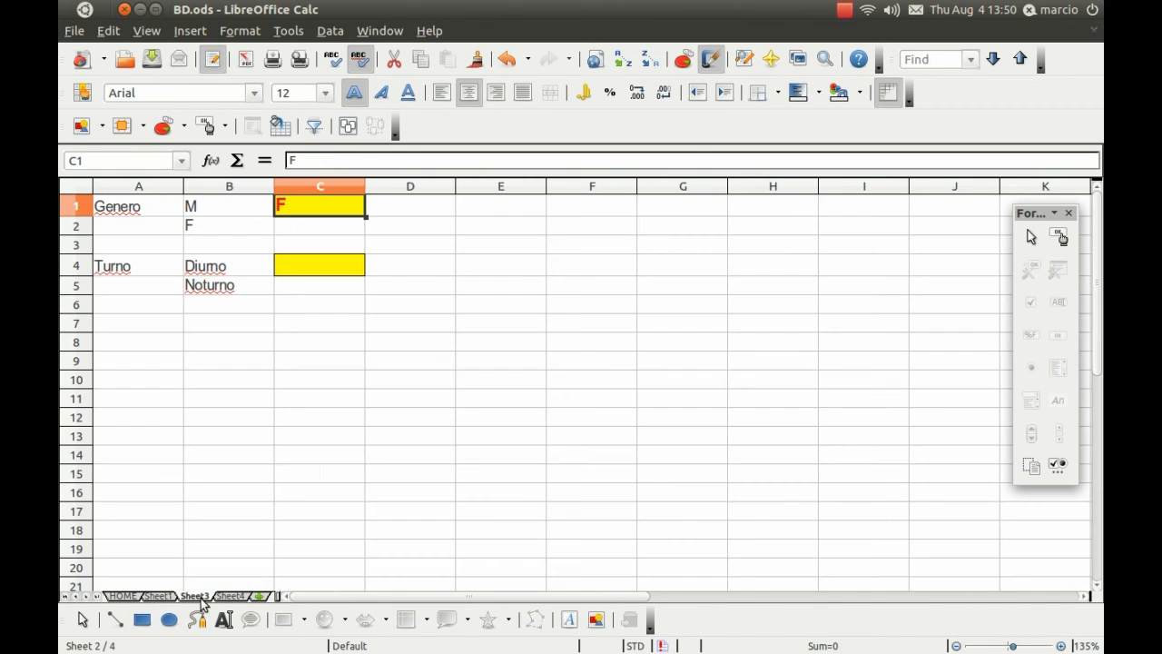
{"action": "left_click", "coordinate": [228, 597]}
{"action": "left_click", "coordinate": [194, 596]}
{"action": "left_click", "coordinate": [159, 597]}
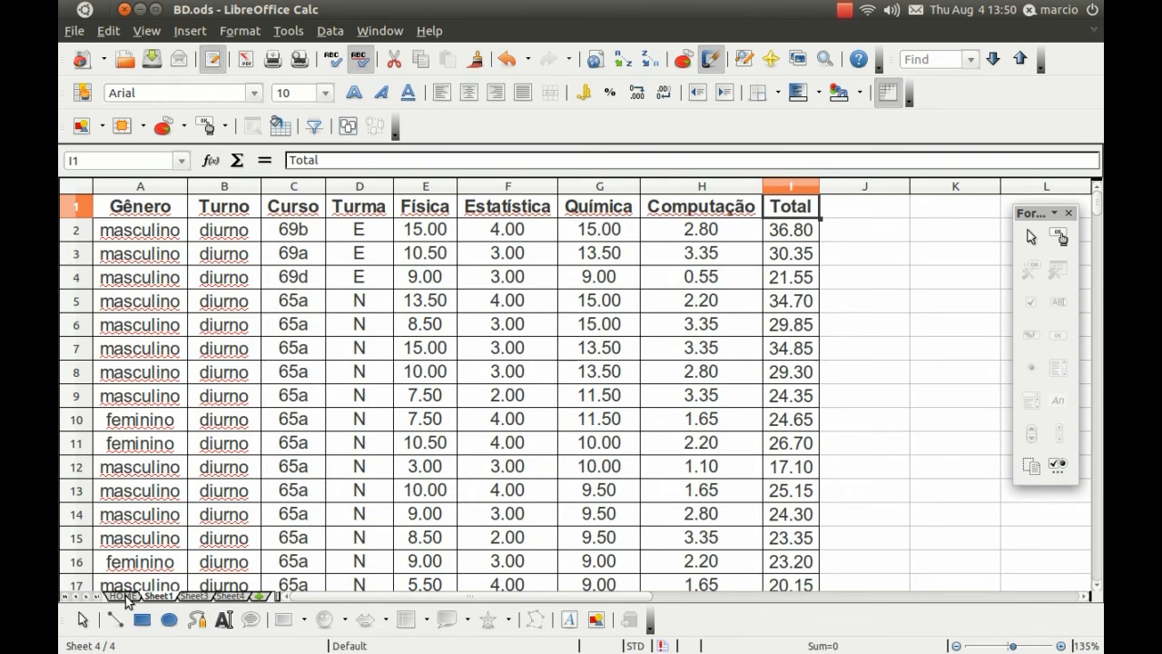
{"action": "left_click", "coordinate": [123, 596]}
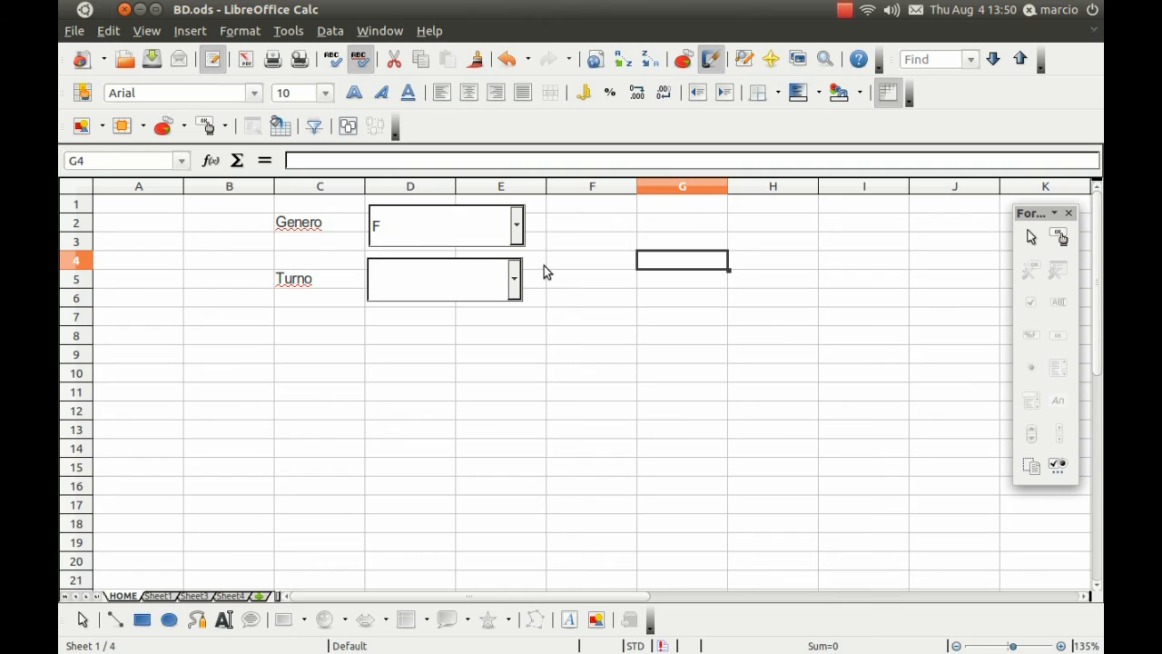
Switch the Genero combo box to M and back to F, check linked cell C1 on Sheet3, and return to HOME.
{"action": "left_click", "coordinate": [515, 225]}
{"action": "left_click", "coordinate": [478, 257]}
{"action": "left_click", "coordinate": [516, 227]}
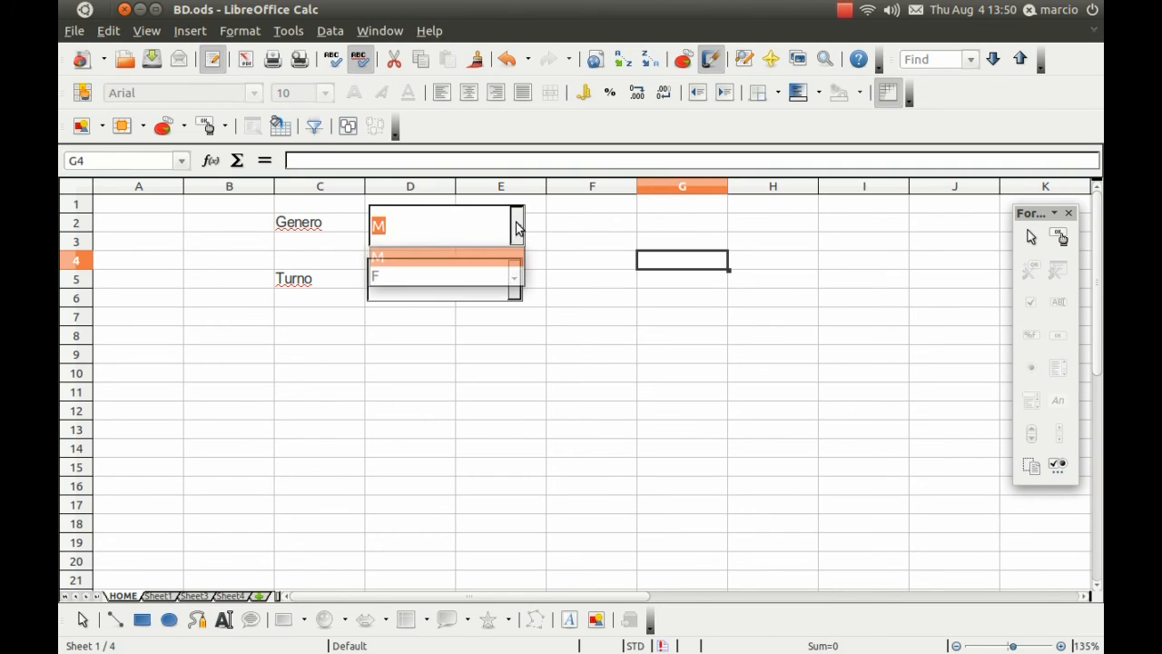
{"action": "left_click", "coordinate": [400, 278]}
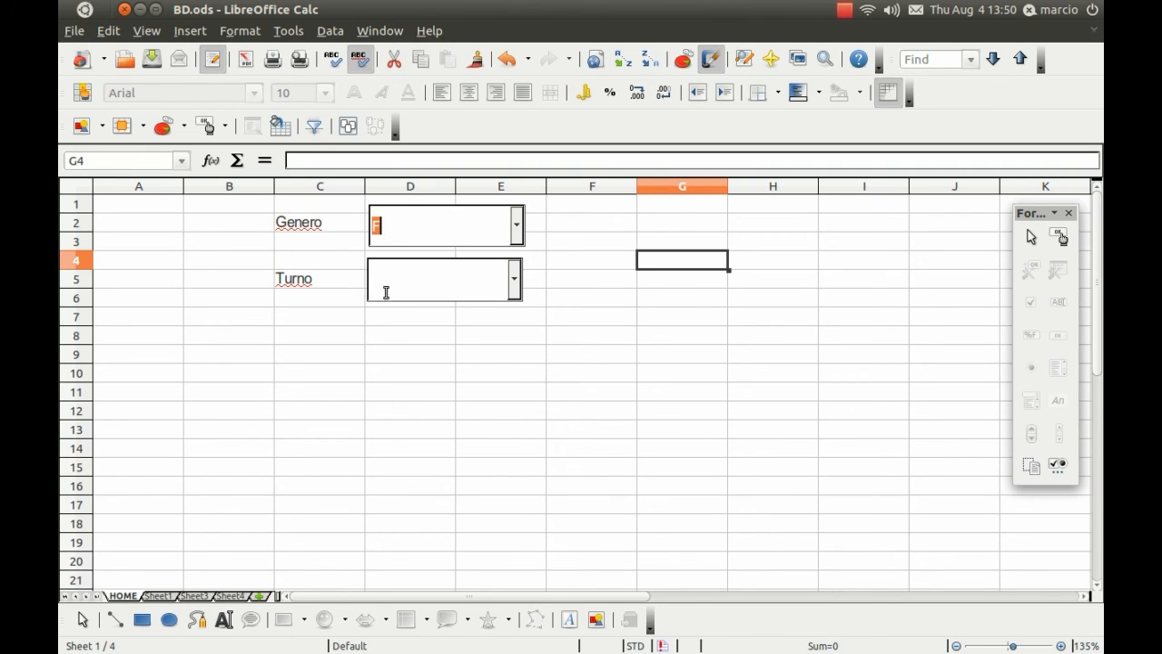
{"action": "left_click", "coordinate": [170, 595]}
{"action": "left_click", "coordinate": [207, 597]}
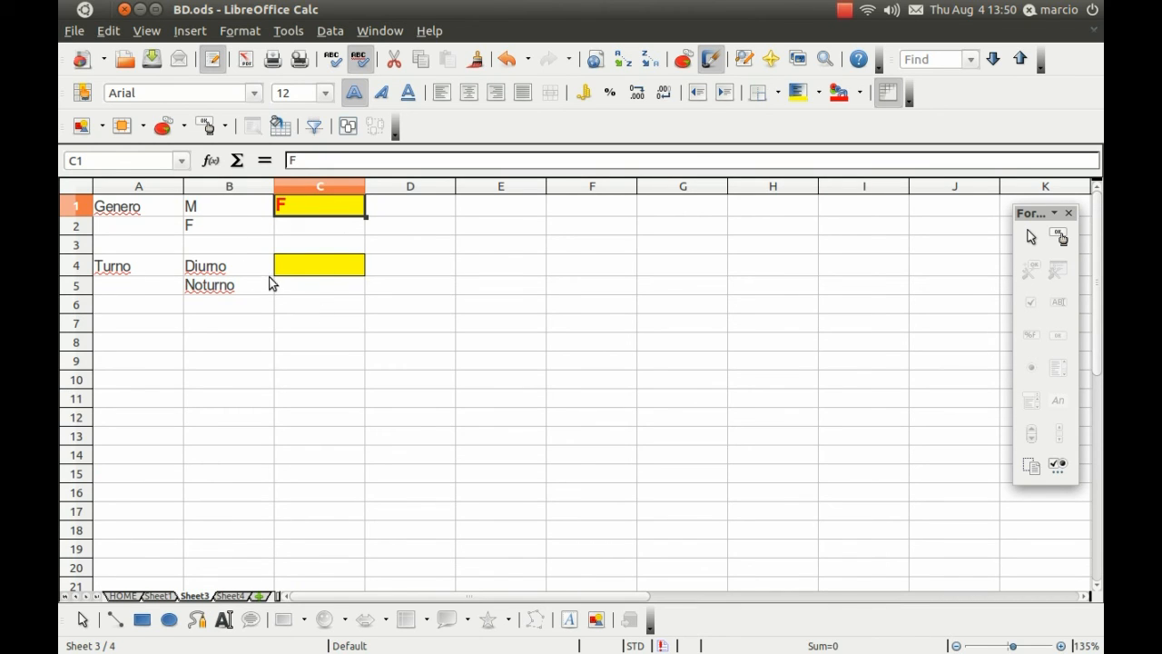
{"action": "left_click", "coordinate": [132, 596]}
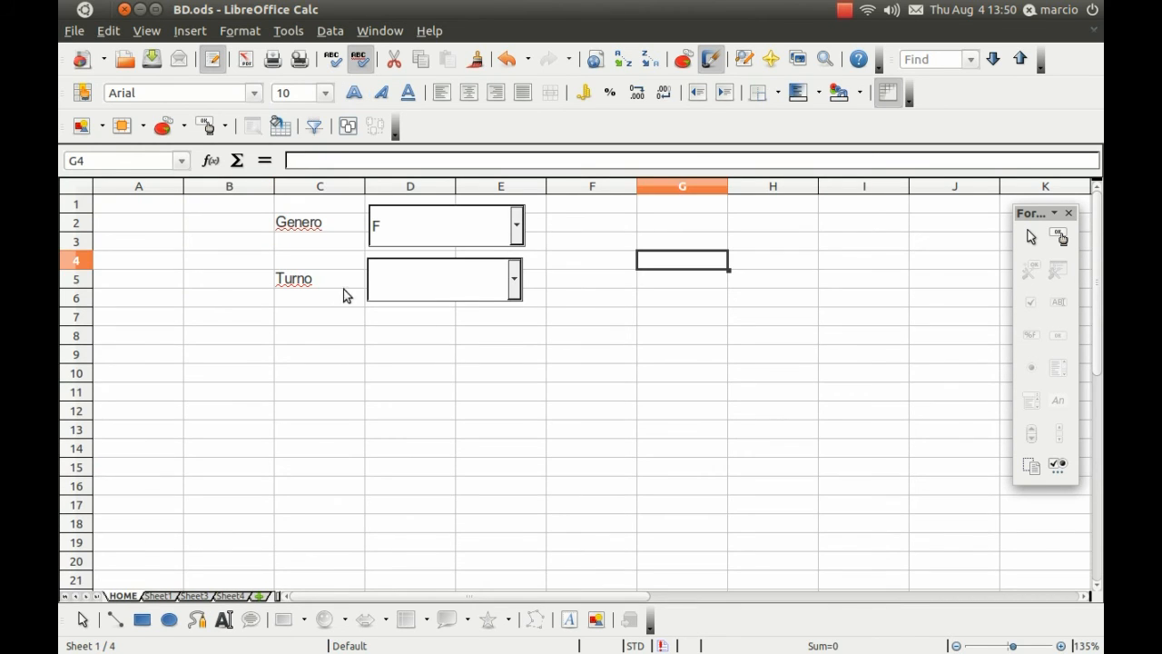
Try the Turno combo box's dropdown, turn on form design mode, and open the combo box's control properties.
{"action": "left_click", "coordinate": [461, 282]}
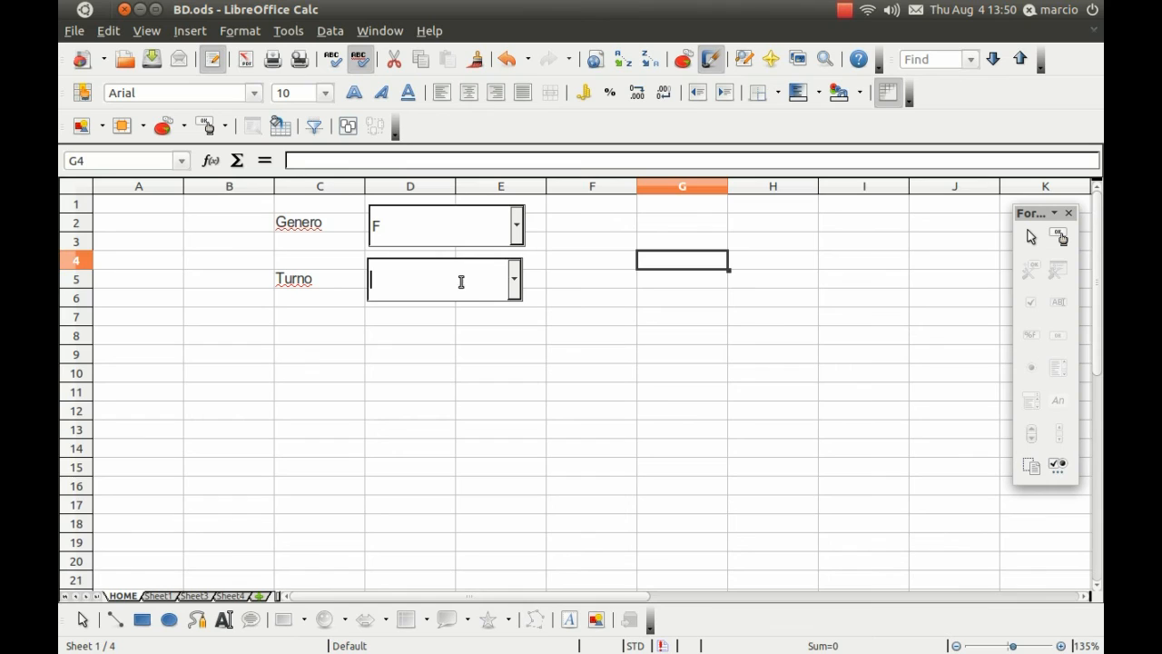
{"action": "left_click", "coordinate": [517, 278]}
{"action": "left_click", "coordinate": [516, 279]}
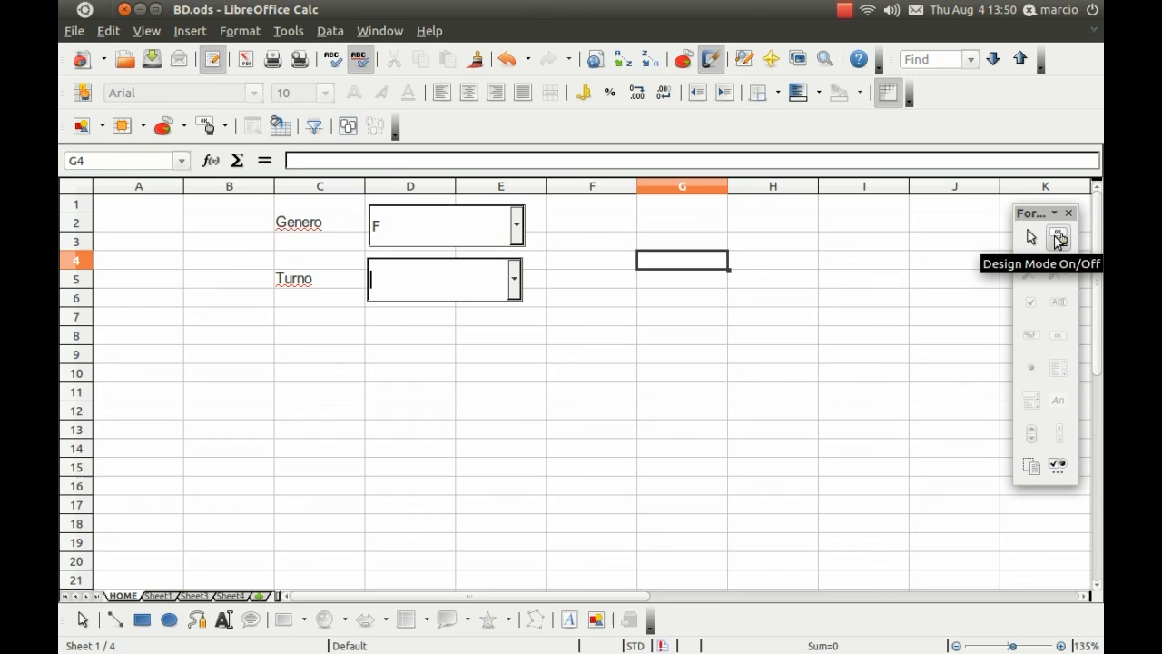
{"action": "left_click", "coordinate": [1060, 238]}
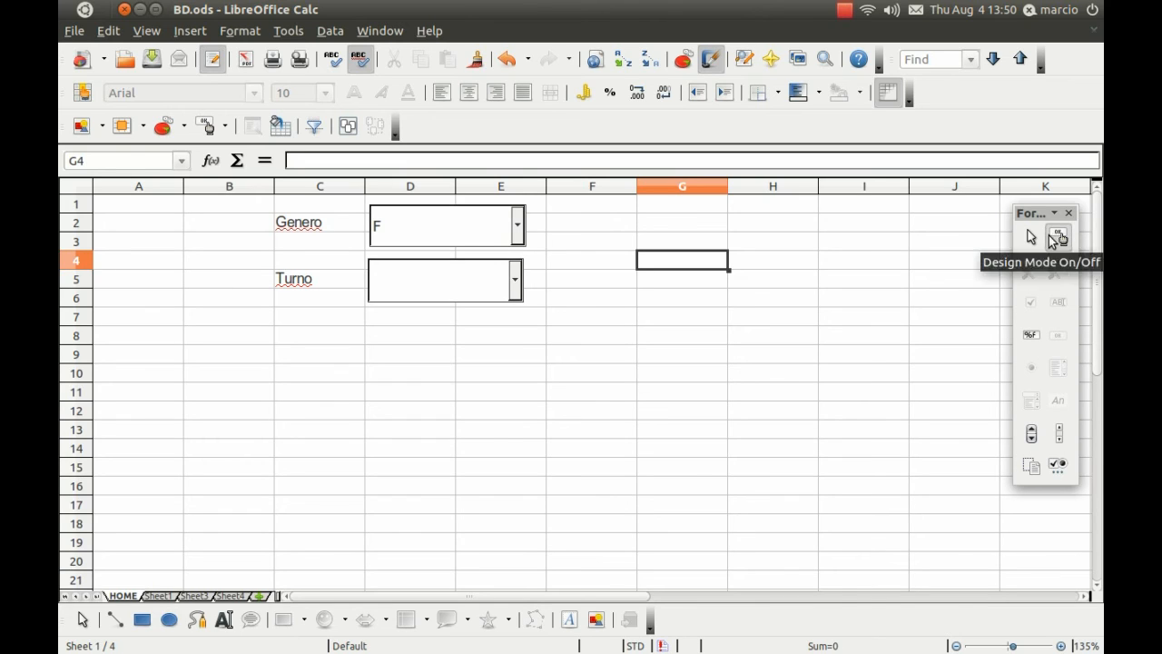
{"action": "right_click", "coordinate": [488, 290]}
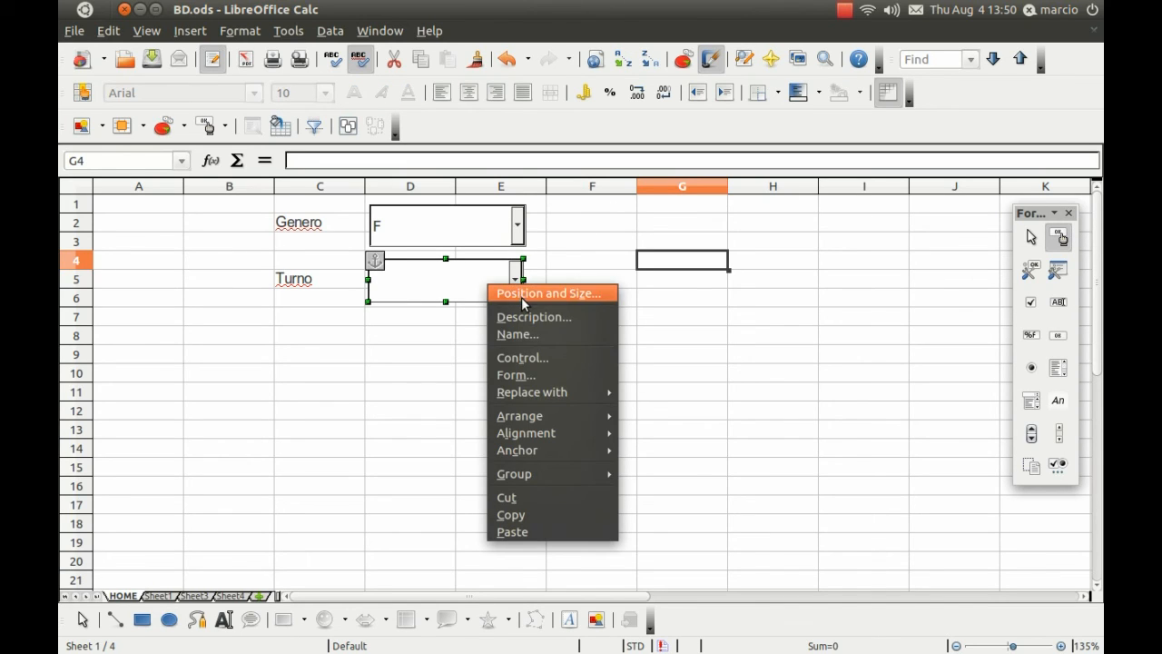
{"action": "left_click", "coordinate": [535, 359]}
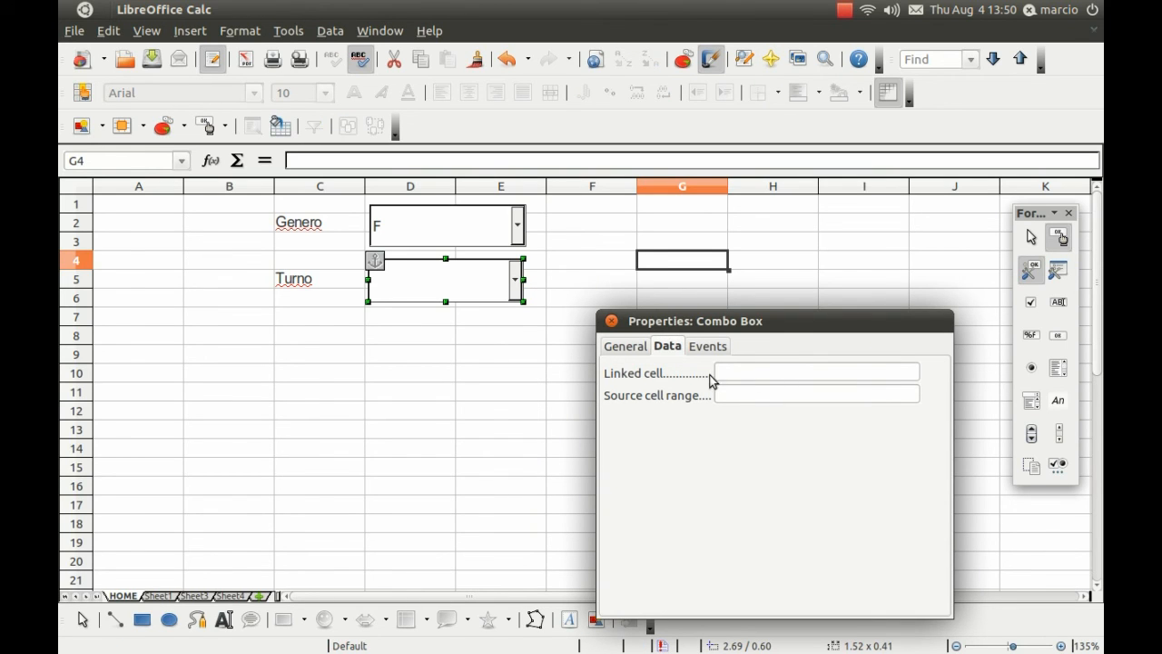
Look up the highlighted Turno cell on Sheet3 and set the Turno combo box's linked cell to Sheet3.C4.
{"action": "left_click", "coordinate": [208, 596]}
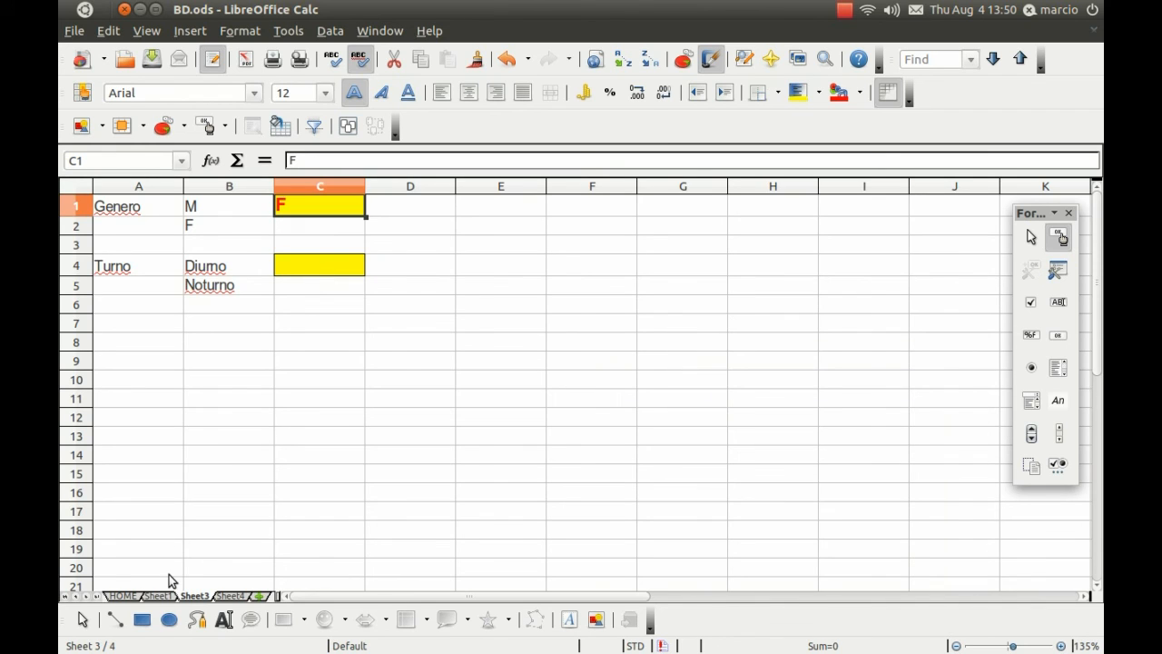
{"action": "left_click", "coordinate": [123, 595]}
{"action": "left_click", "coordinate": [504, 274]}
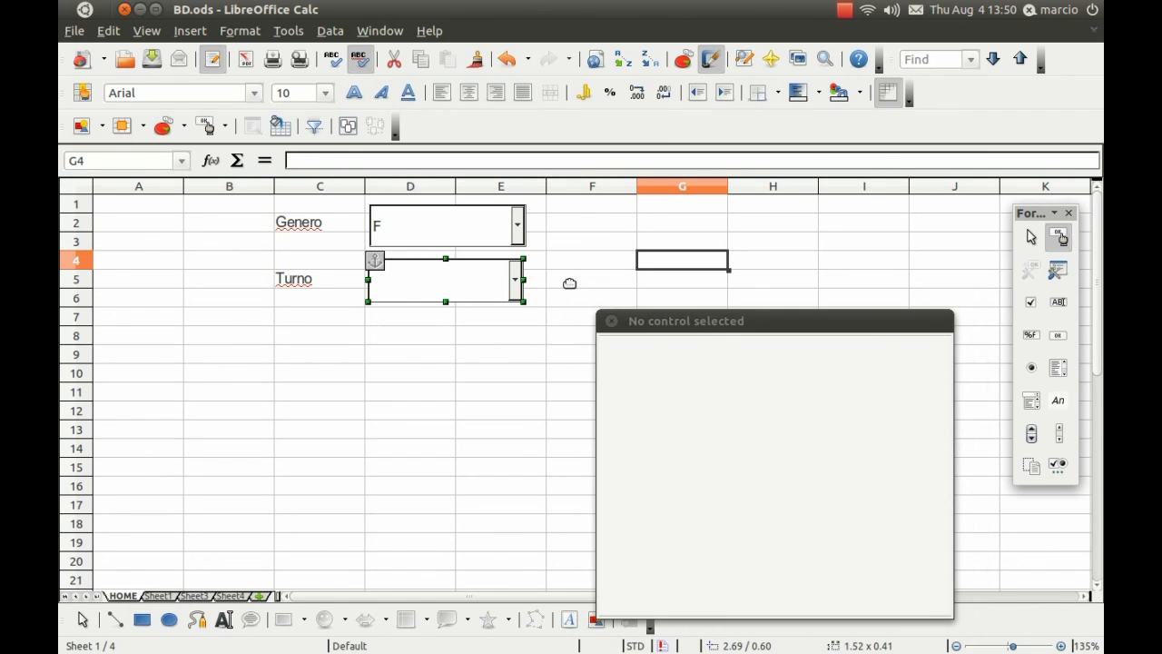
{"action": "key", "text": "ctrl+shift+s"}
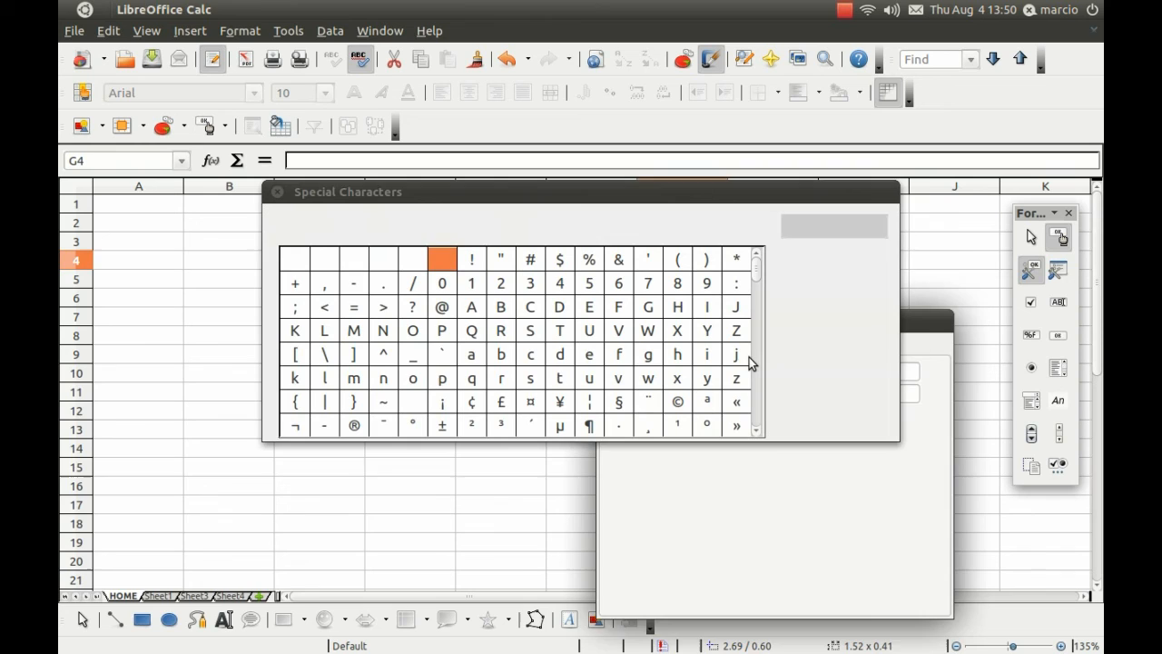
{"action": "left_click", "coordinate": [807, 255]}
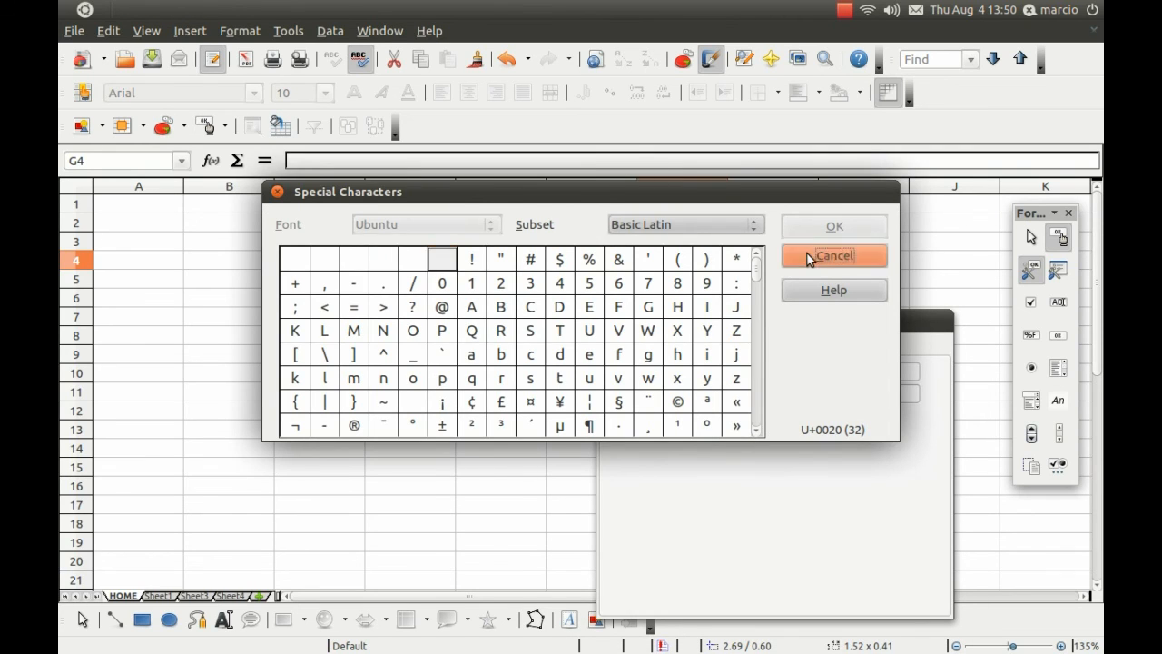
{"action": "type", "text": "Sheet3.c4"}
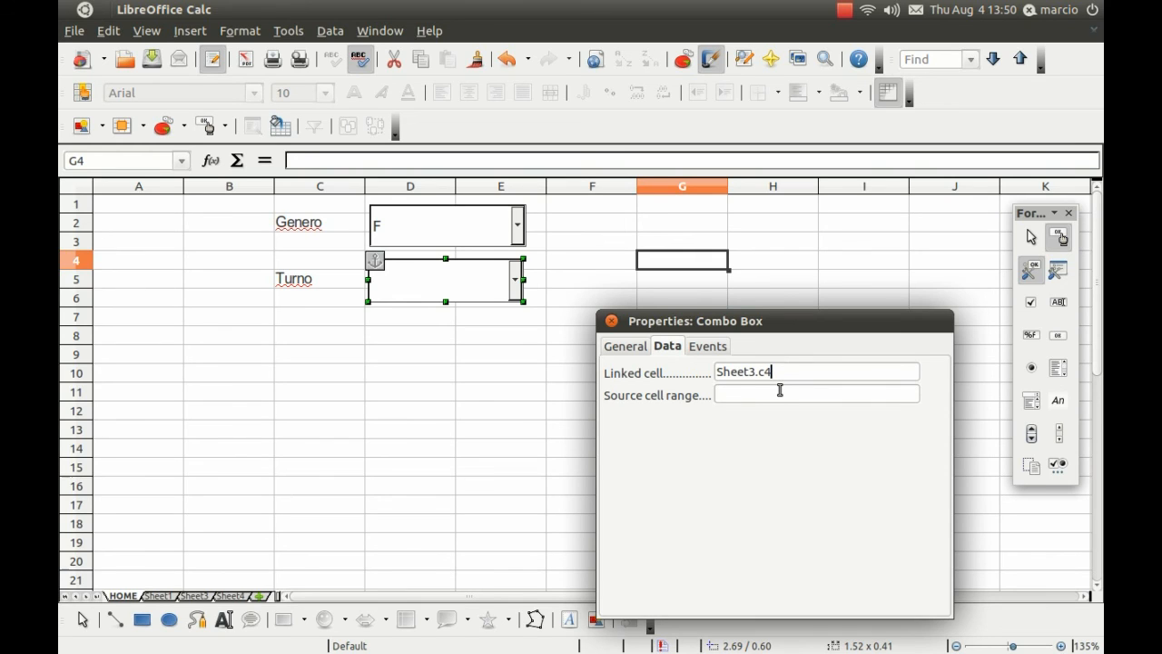
Set the Turno combo box's source cell range to Sheet3.B4:B5, close its properties, and turn off form design mode.
{"action": "left_click", "coordinate": [779, 389]}
{"action": "type", "text": "Sheet3."}
{"action": "left_click", "coordinate": [192, 596]}
{"action": "left_click_drag", "start_coordinate": [222, 263], "coordinate": [226, 283]}
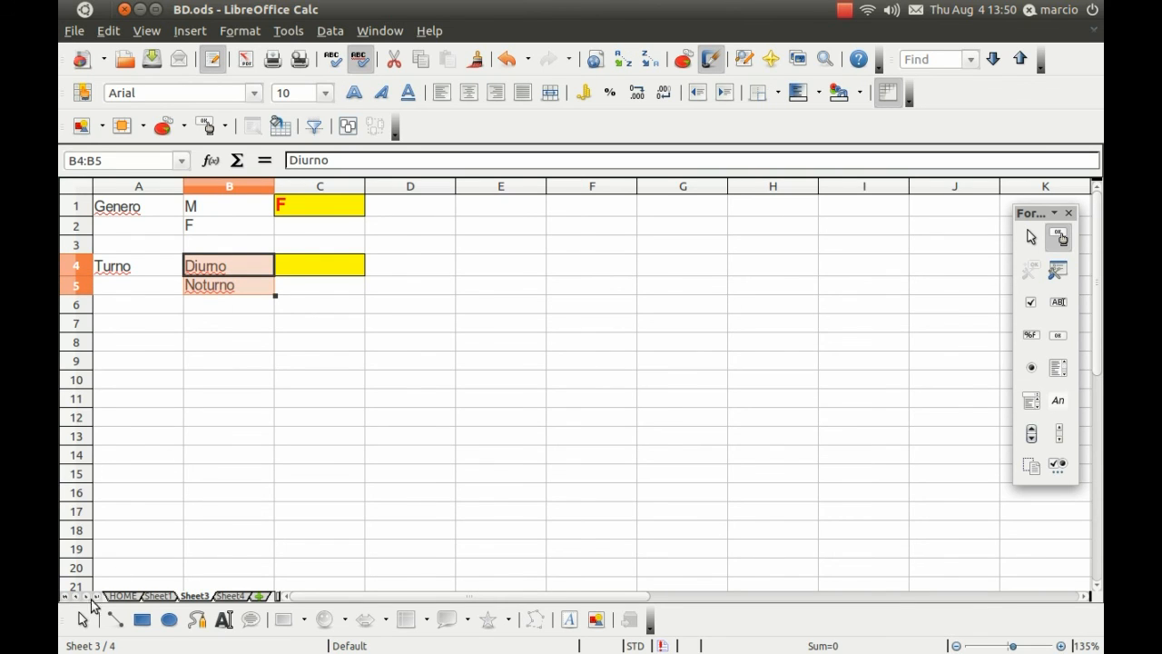
{"action": "left_click", "coordinate": [123, 596]}
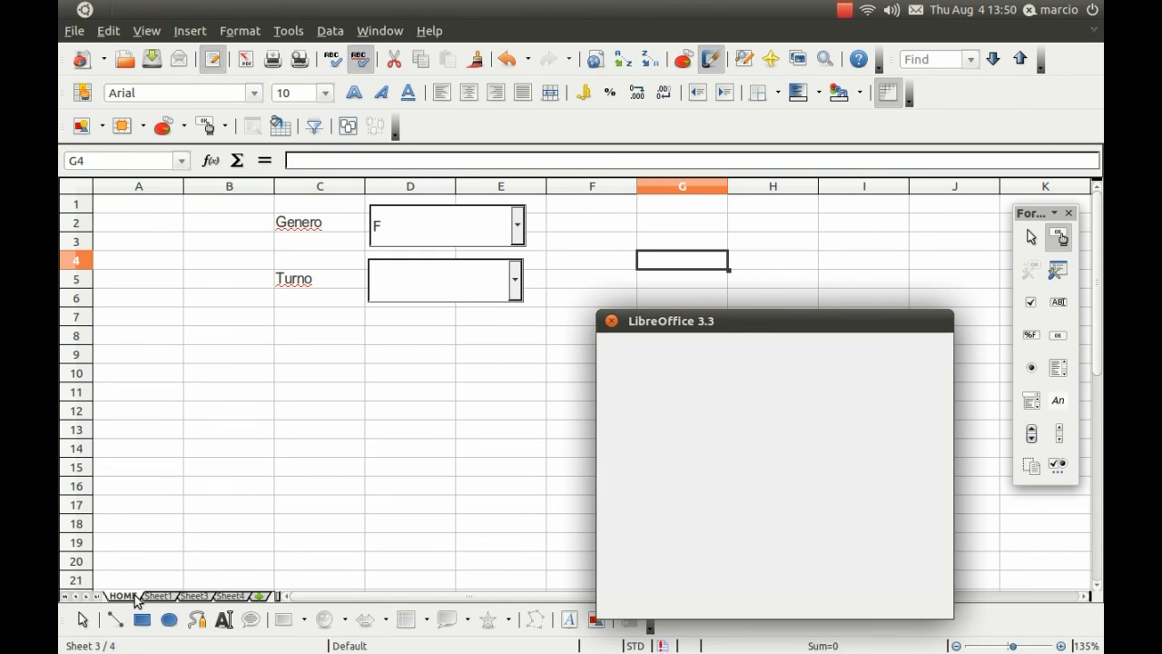
{"action": "left_click", "coordinate": [493, 293]}
{"action": "left_click", "coordinate": [752, 393]}
{"action": "type", "text": "Sh"}
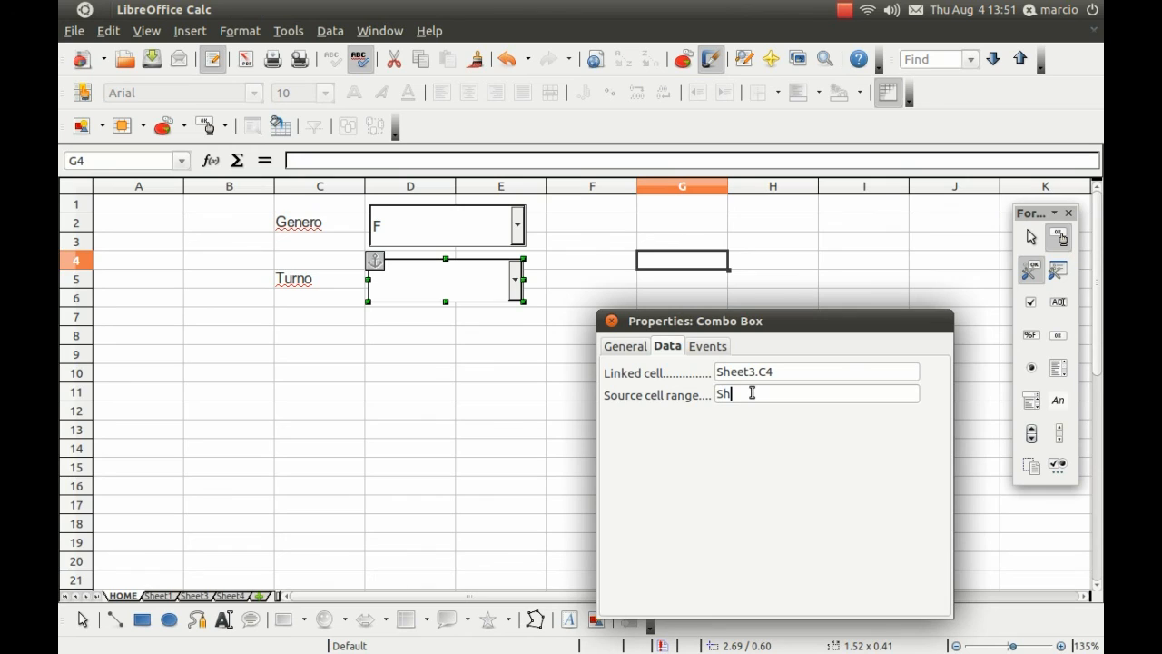
{"action": "type", "text": "eet3.b4:b5"}
{"action": "left_click", "coordinate": [612, 321]}
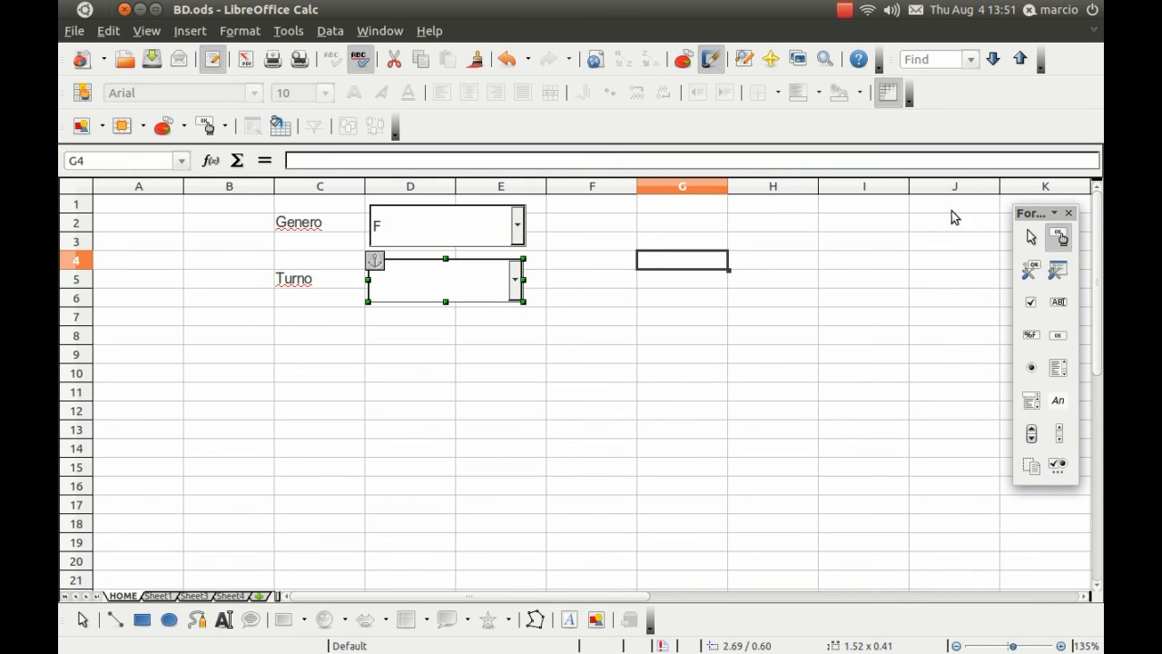
{"action": "left_click", "coordinate": [1060, 237]}
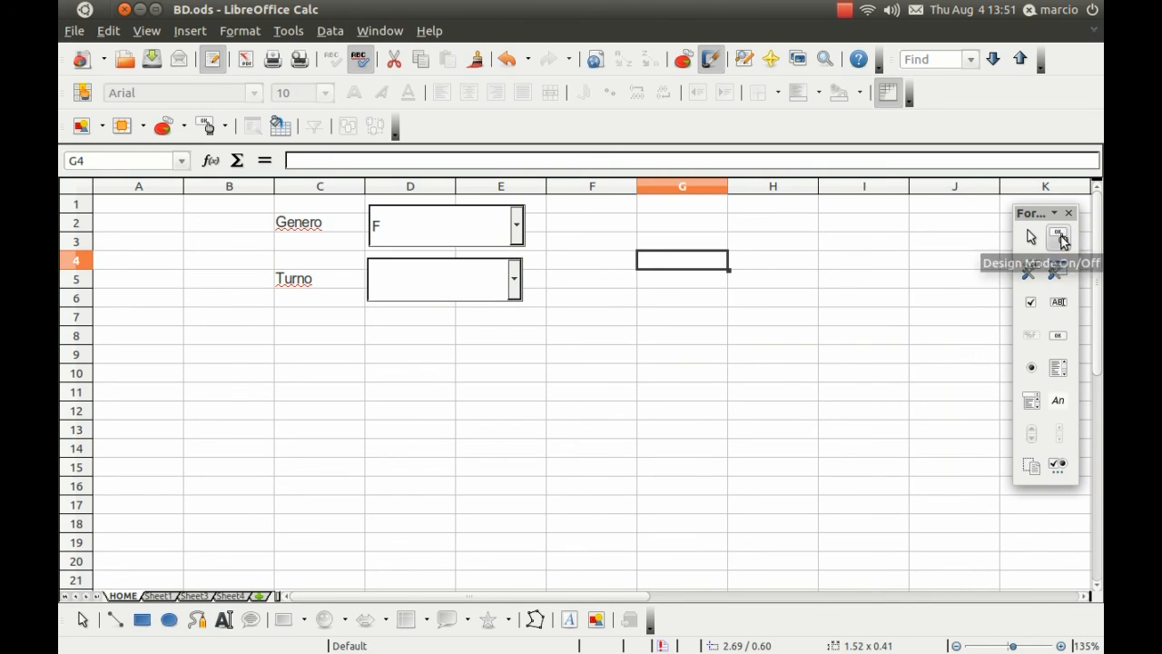
Test the Turno combo box by choosing Diurno, and finish with Noturno selected.
{"action": "left_click", "coordinate": [490, 294]}
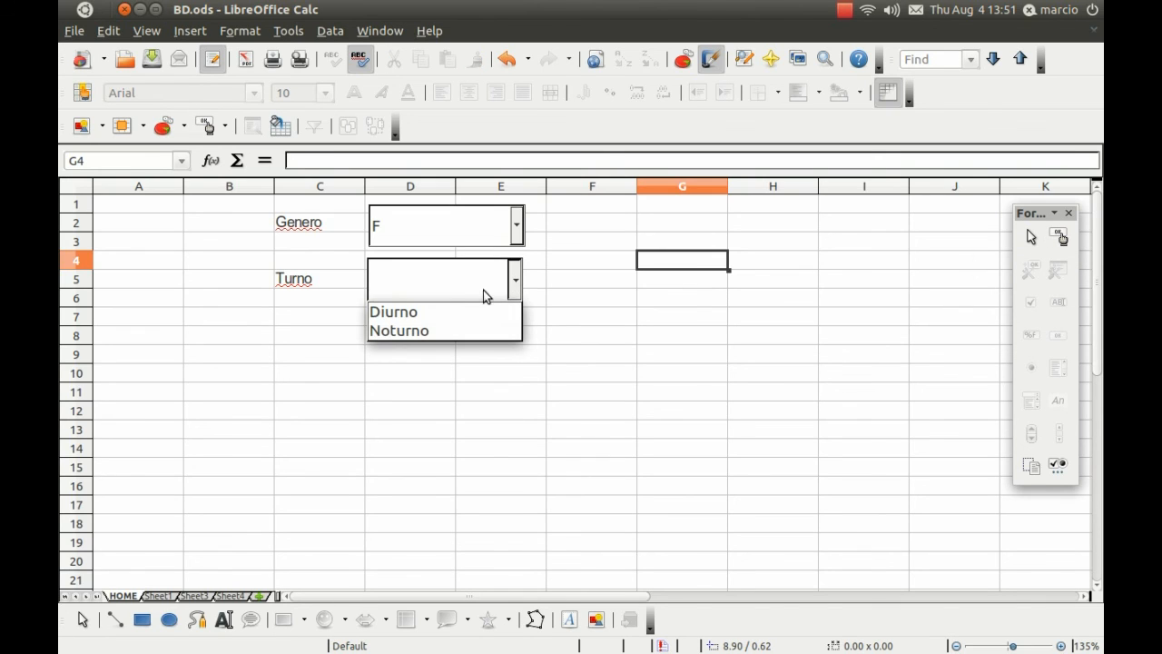
{"action": "left_click", "coordinate": [457, 307]}
{"action": "left_click", "coordinate": [515, 281]}
{"action": "left_click", "coordinate": [454, 327]}
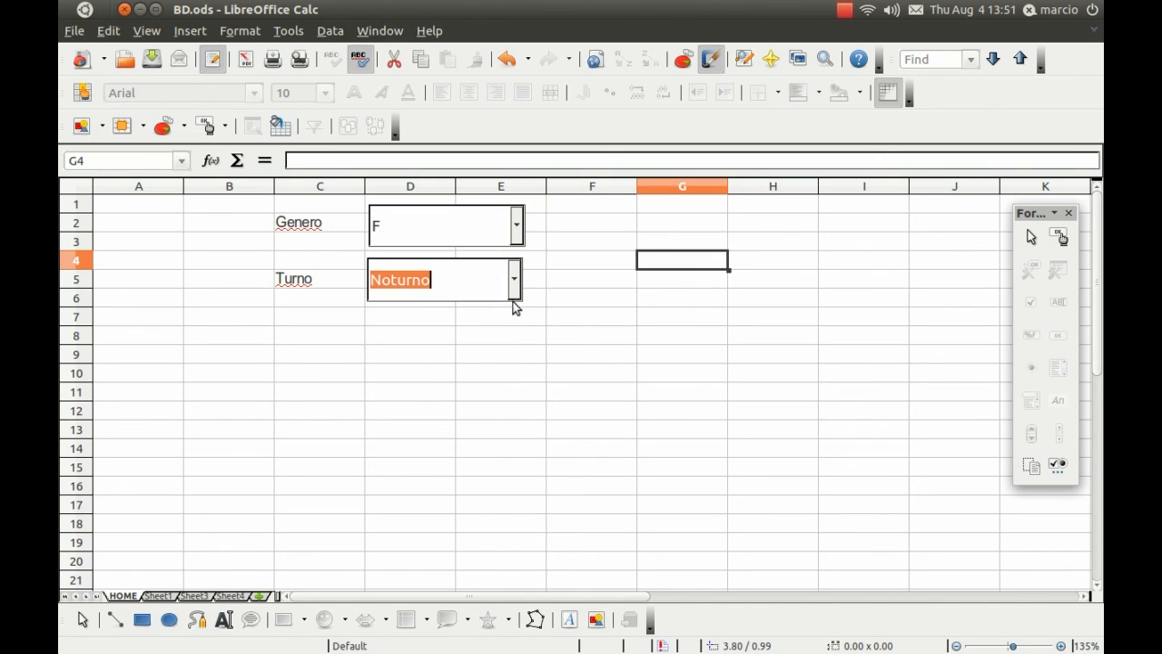
Check the Turno linked cell C4 on Sheet3 and view the data on Sheet1, returning to HOME.
{"action": "left_click", "coordinate": [186, 597]}
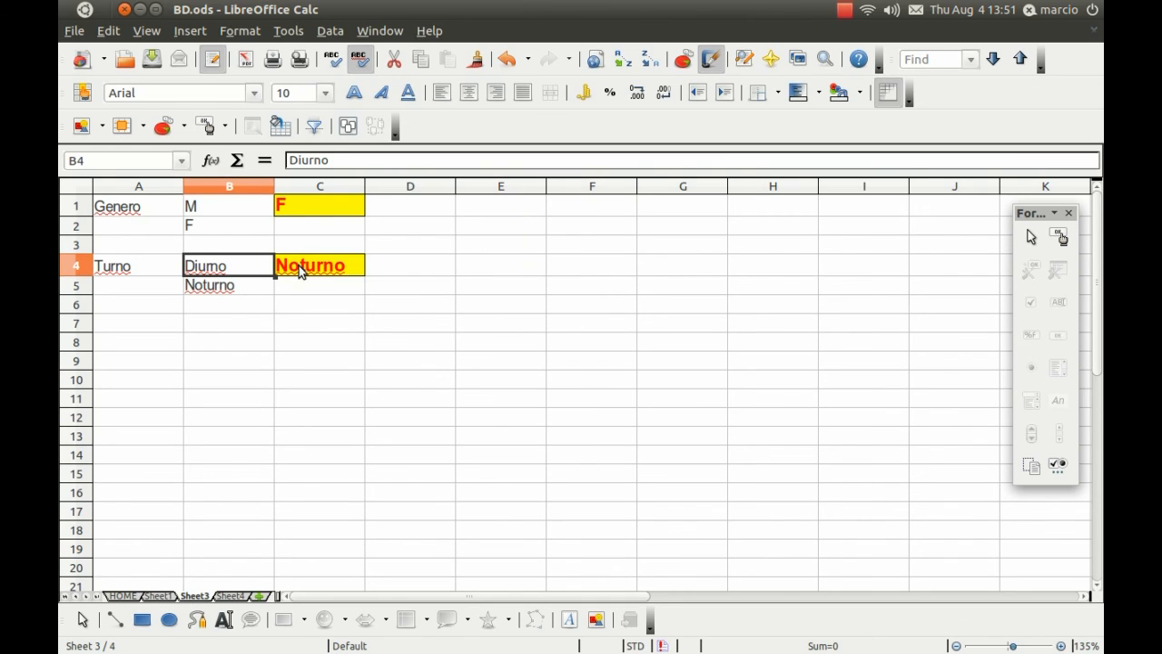
{"action": "left_click", "coordinate": [125, 594]}
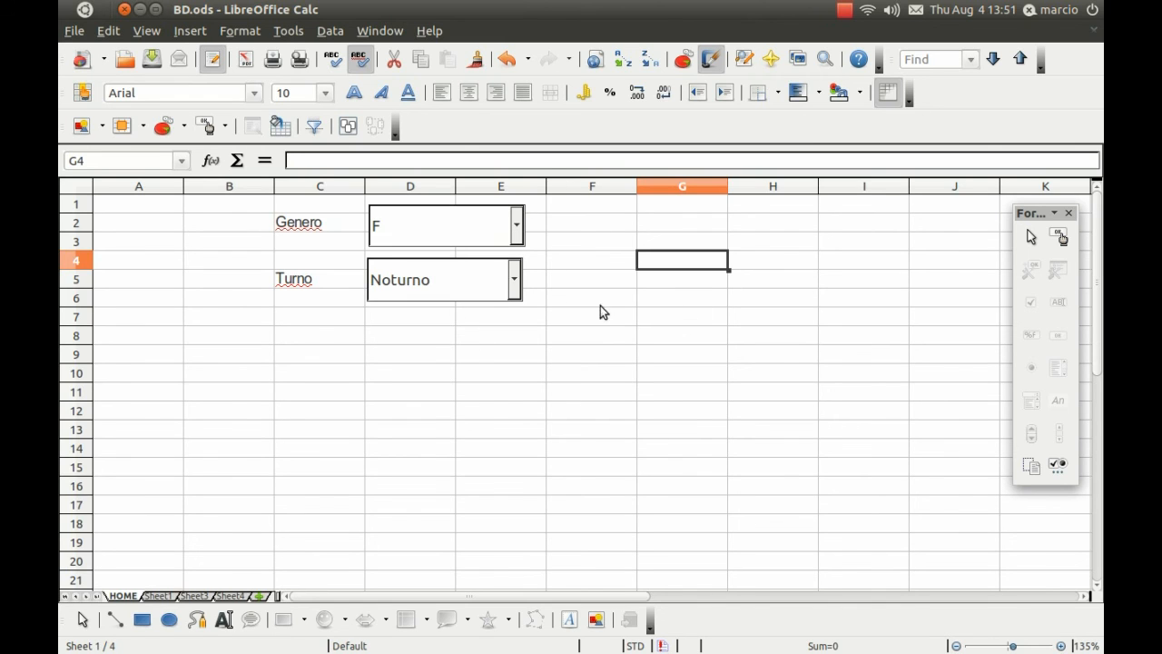
{"action": "left_click", "coordinate": [158, 596]}
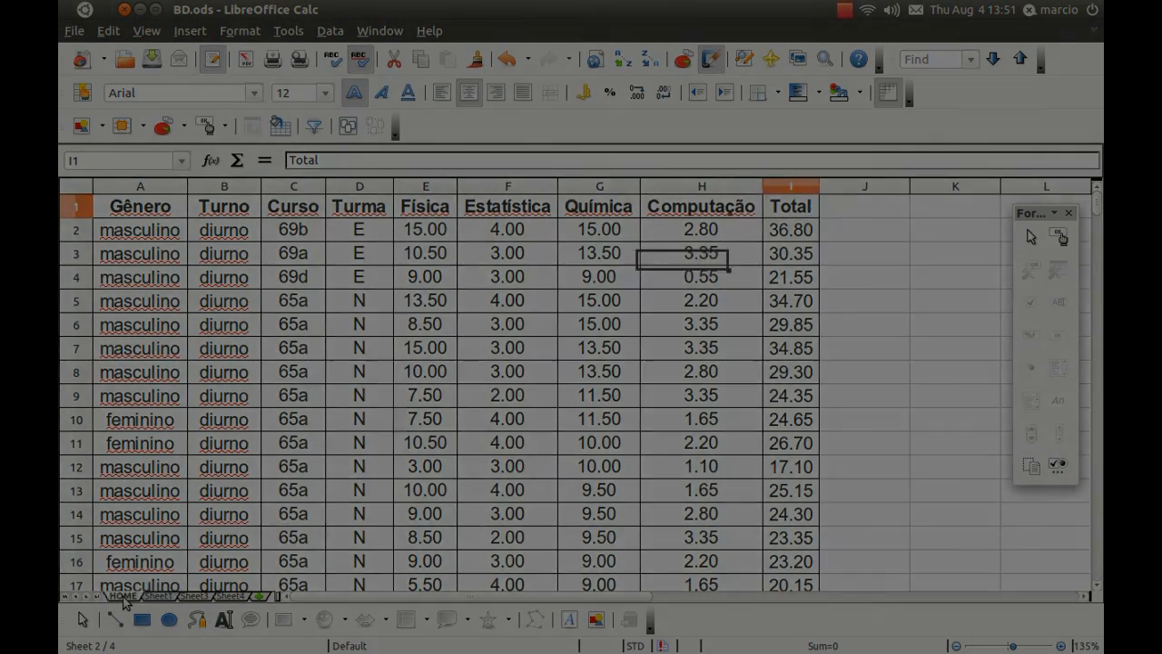
{"action": "left_click", "coordinate": [122, 597]}
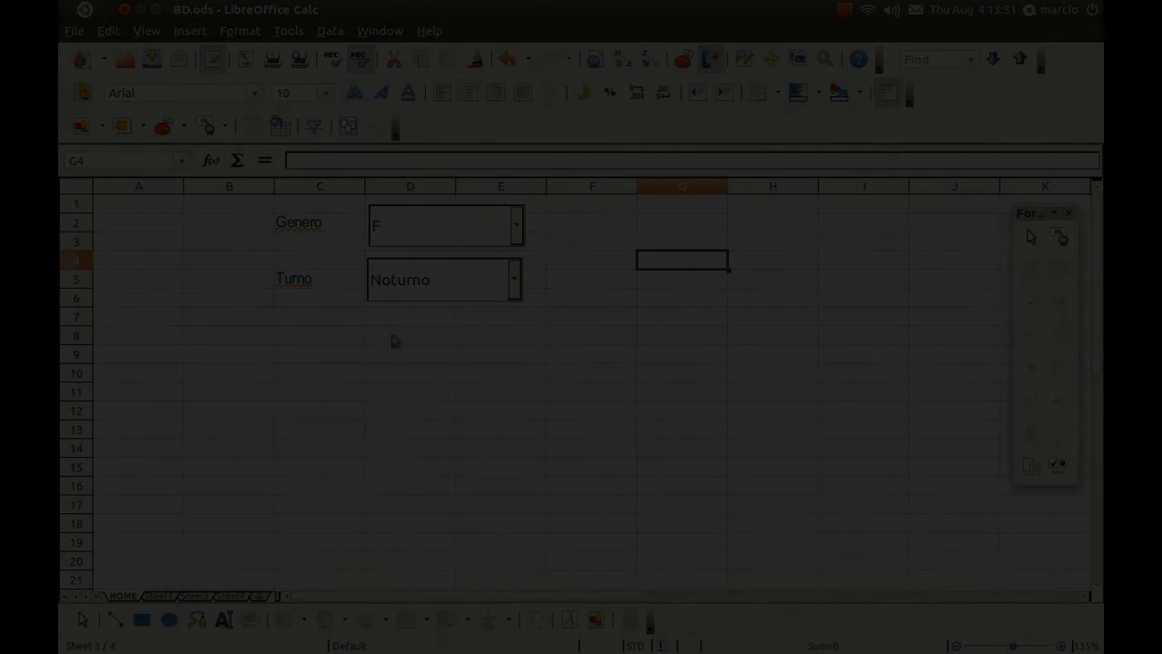